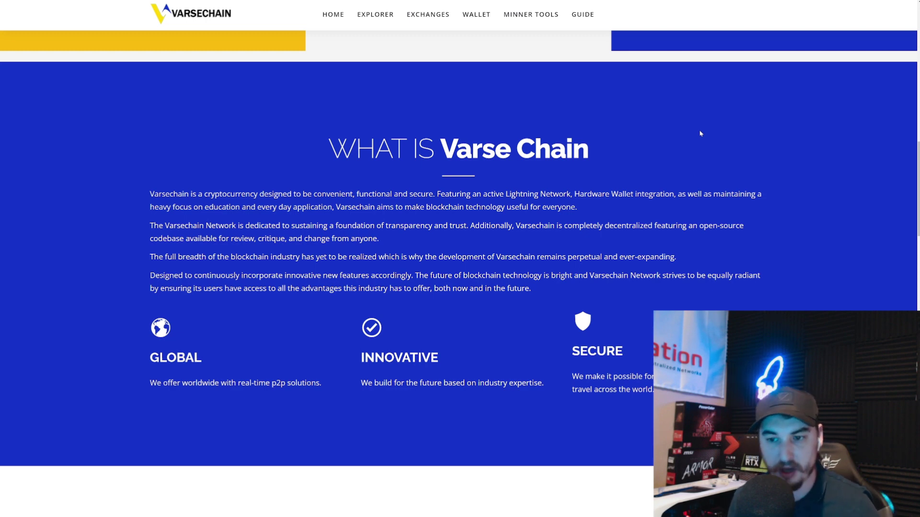
# Highlight the 5,000 block reward, the 50% Smartnode PoS reward and the miners' PoW share.
pyautogui.scroll(-9, 700, 134)
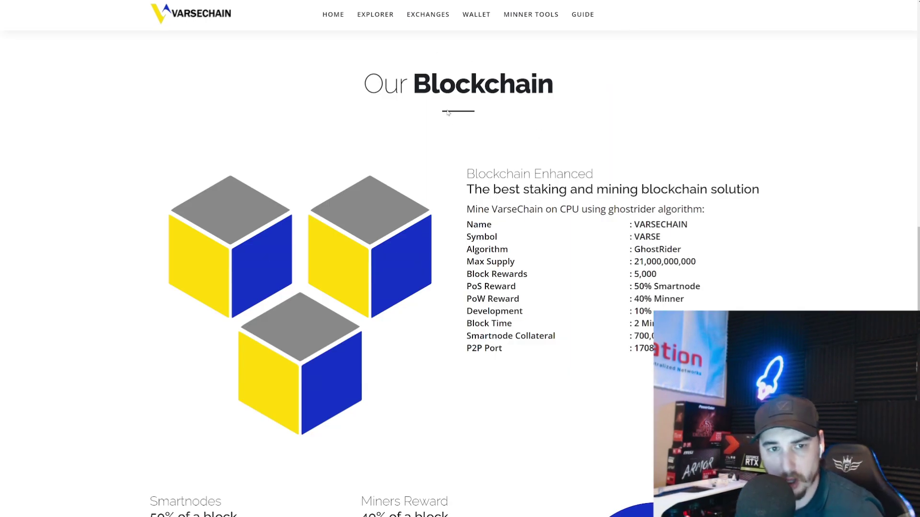
pyautogui.scroll(-1, 431, 115)
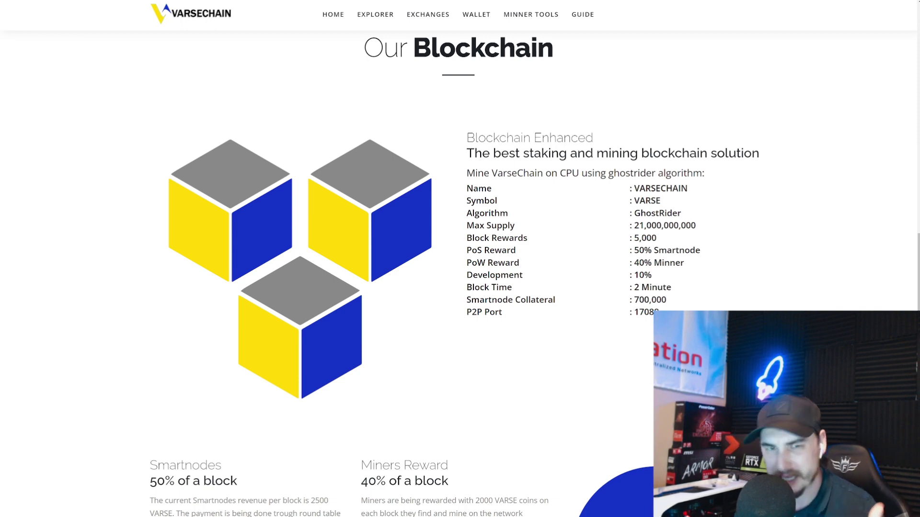
pyautogui.doubleClick(645, 238)
pyautogui.scroll(-2, 673, 245)
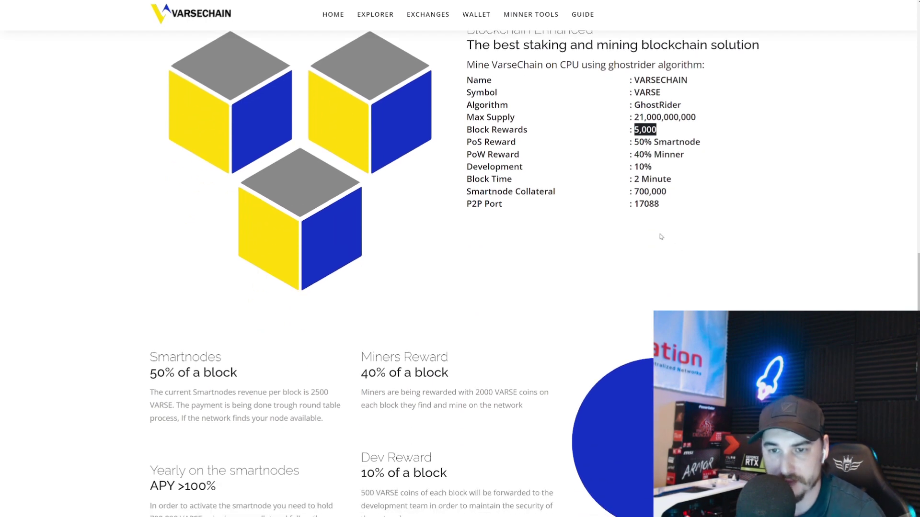
pyautogui.moveTo(634, 143); pyautogui.dragTo(704, 150)
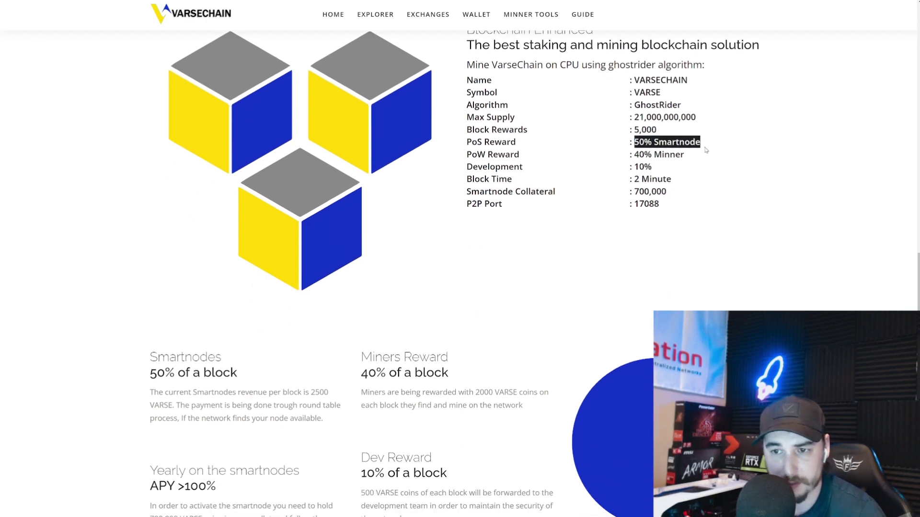
pyautogui.moveTo(639, 154)
pyautogui.mouseDown()
pyautogui.moveTo(694, 156)
pyautogui.moveTo(654, 154)
pyautogui.mouseUp()
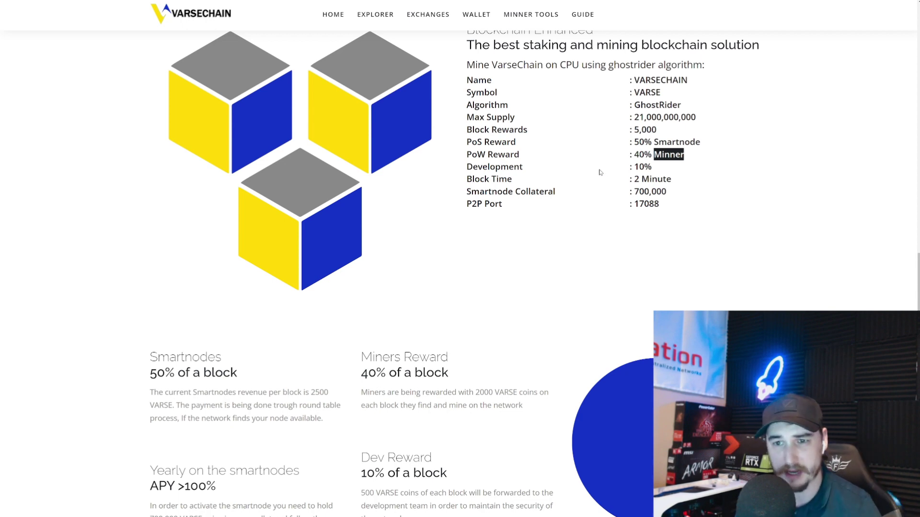
# Scroll further through the Varsechain blockchain specs and back up.
pyautogui.scroll(-1, 599, 173)
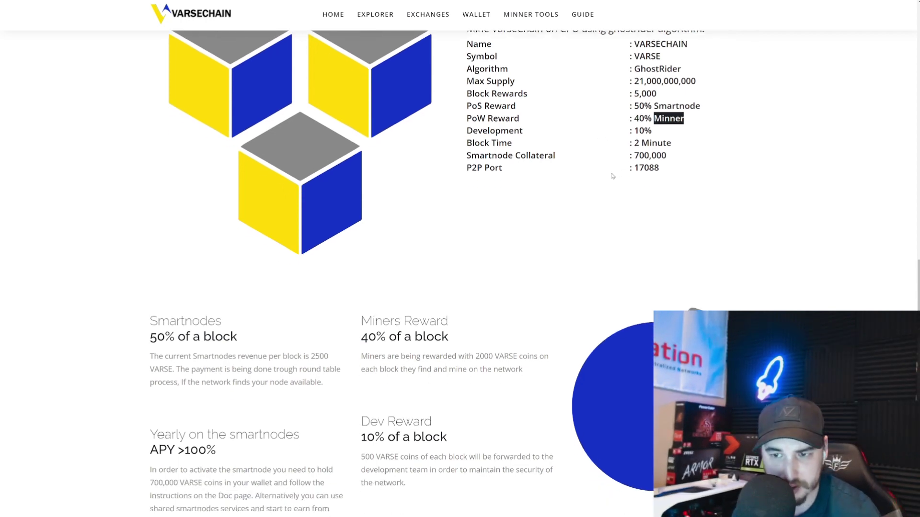
pyautogui.scroll(-3, 589, 159)
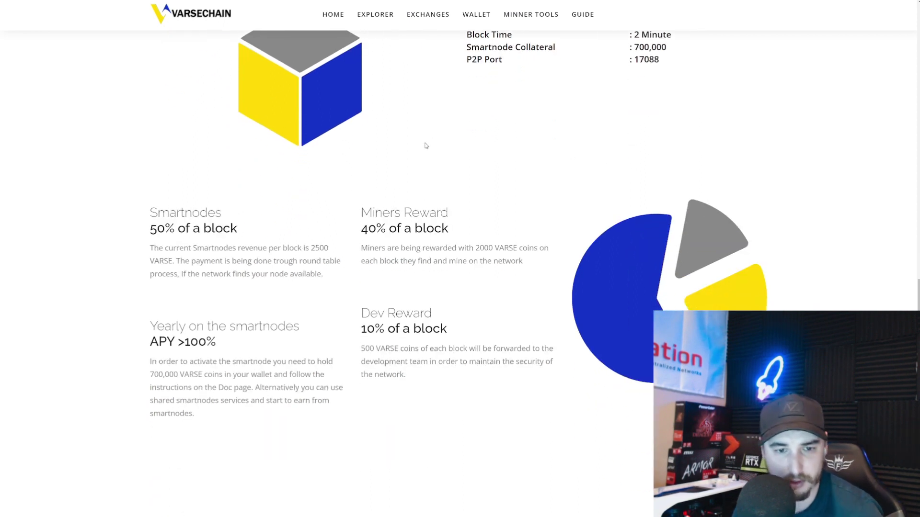
pyautogui.scroll(4, 431, 188)
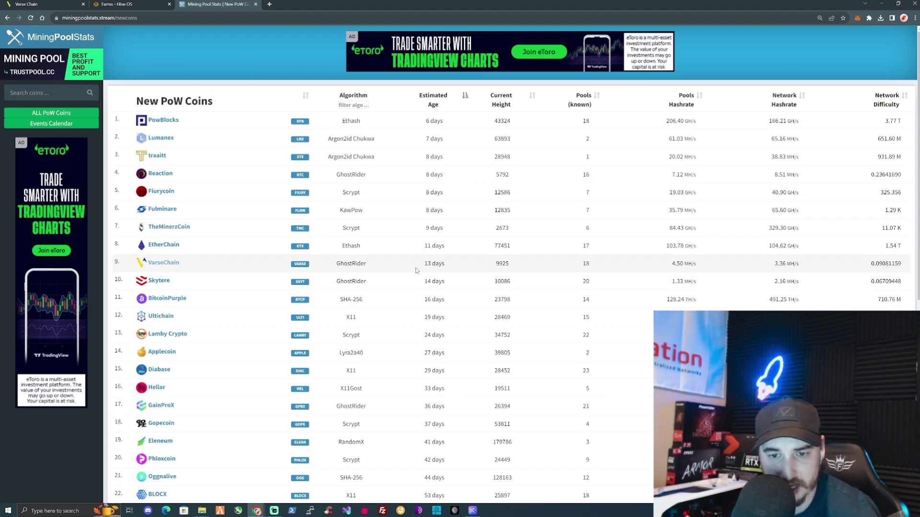
# Note VarseChain's 13-day age, open its pool list, and go to the rplant.xyz pool site.
pyautogui.moveTo(424, 269); pyautogui.dragTo(471, 272)
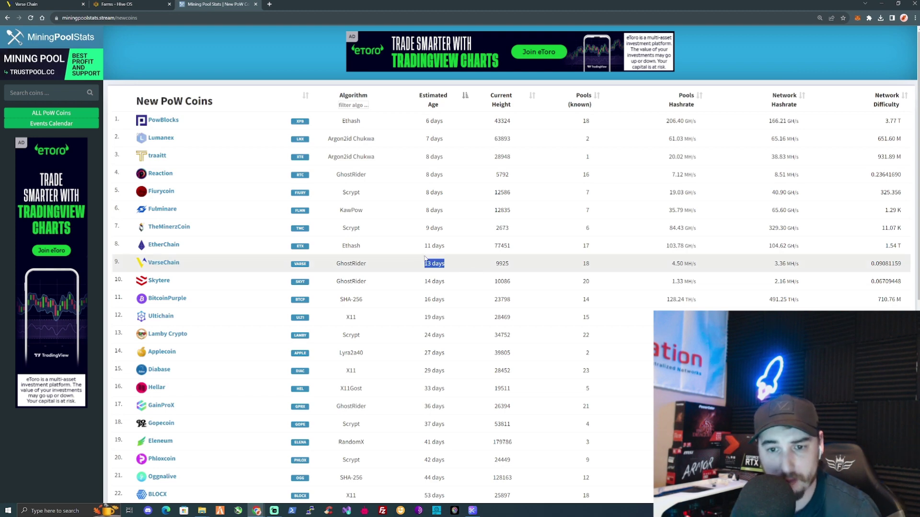
pyautogui.click(161, 264)
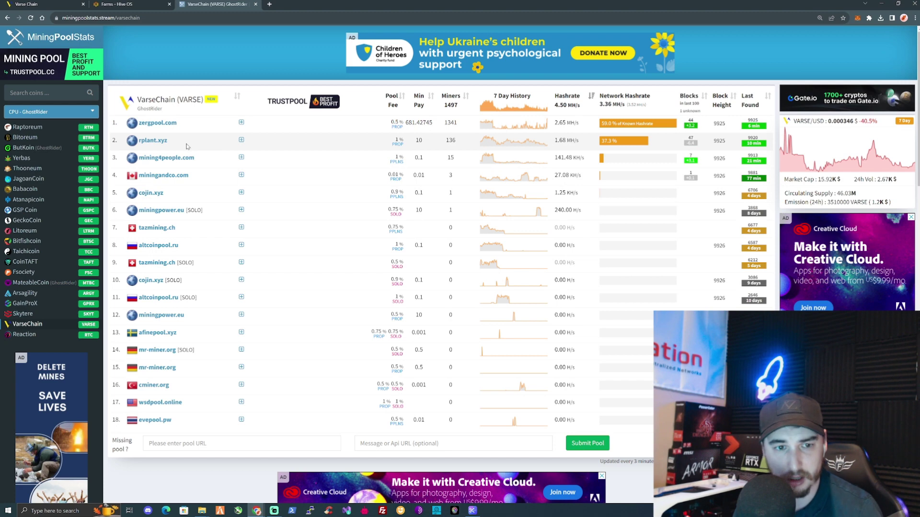
pyautogui.click(154, 142)
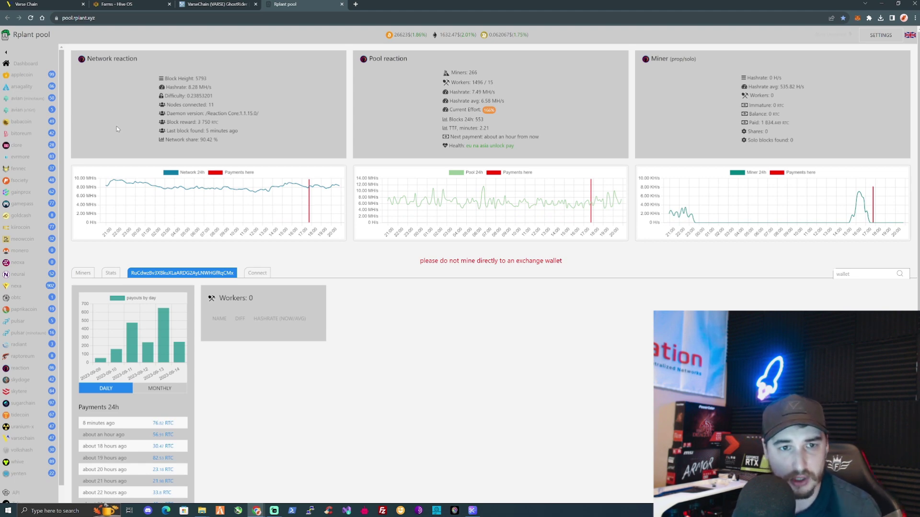
# View the Rplant varsechain pool's connection details: 1% fee, port 7093.
pyautogui.scroll(-1, 17, 225)
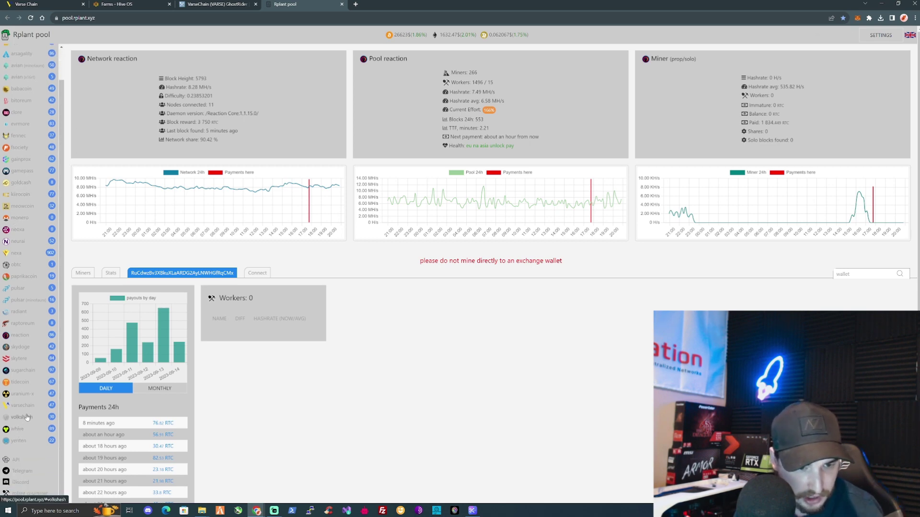
pyautogui.click(22, 406)
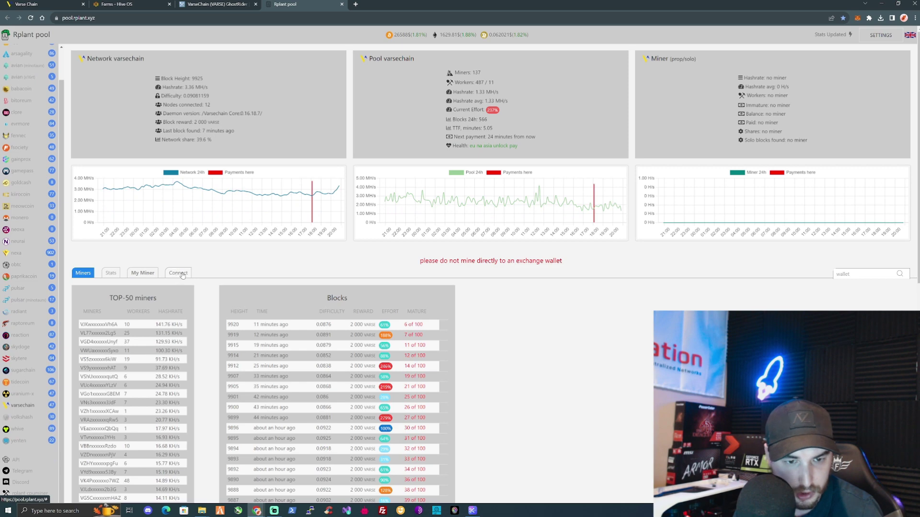
pyautogui.click(179, 273)
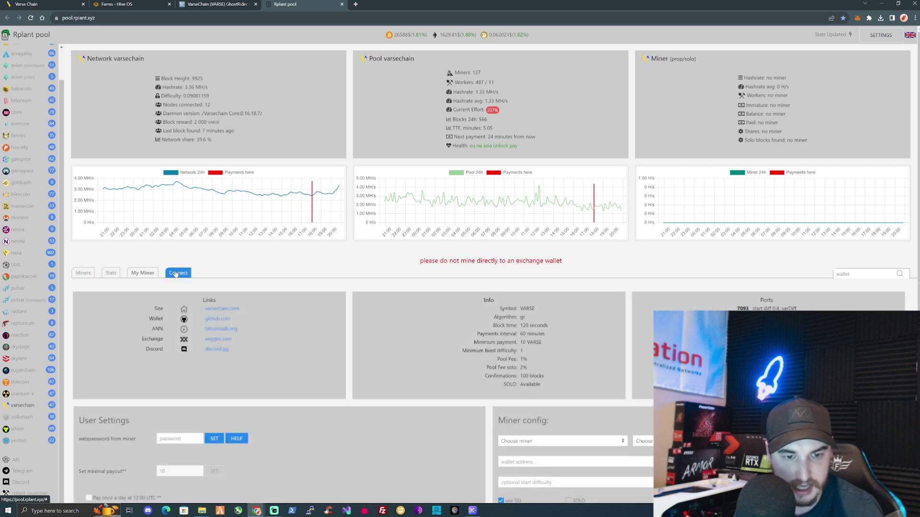
pyautogui.scroll(-2, 407, 223)
pyautogui.scroll(-1, 411, 221)
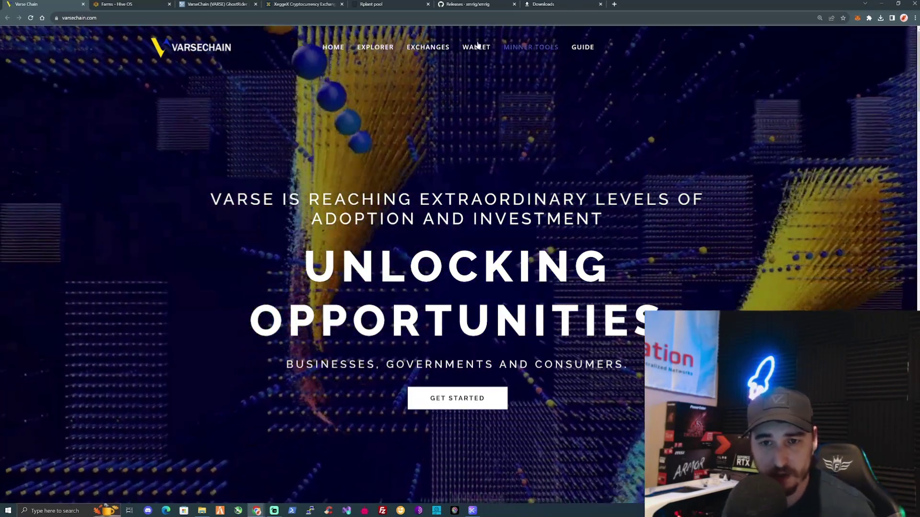
# Go to the WALLET download section and open windows-0.16.18.07 (1).zip from recent downloads.
pyautogui.click(475, 54)
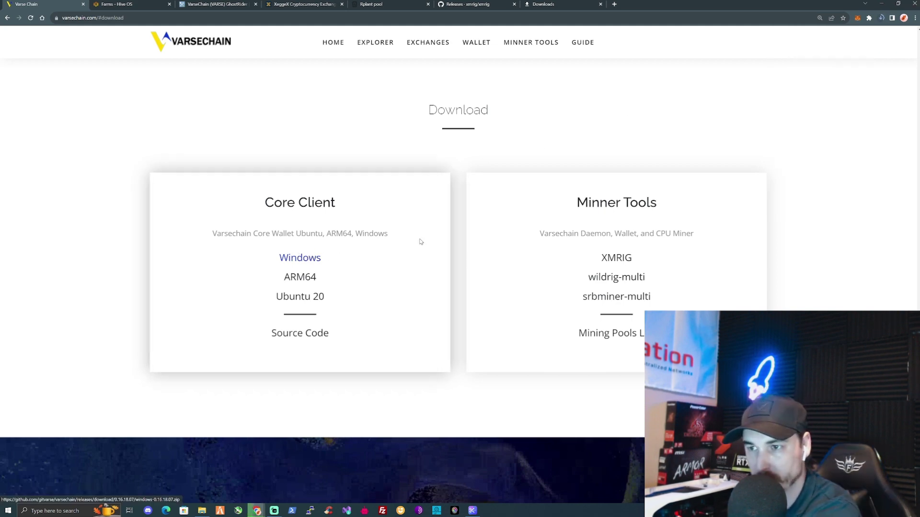
pyautogui.click(881, 18)
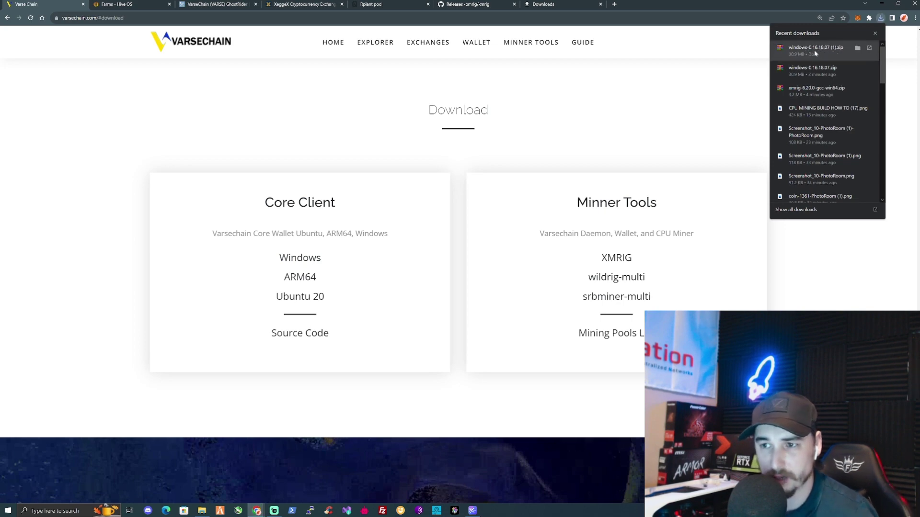
pyautogui.click(818, 52)
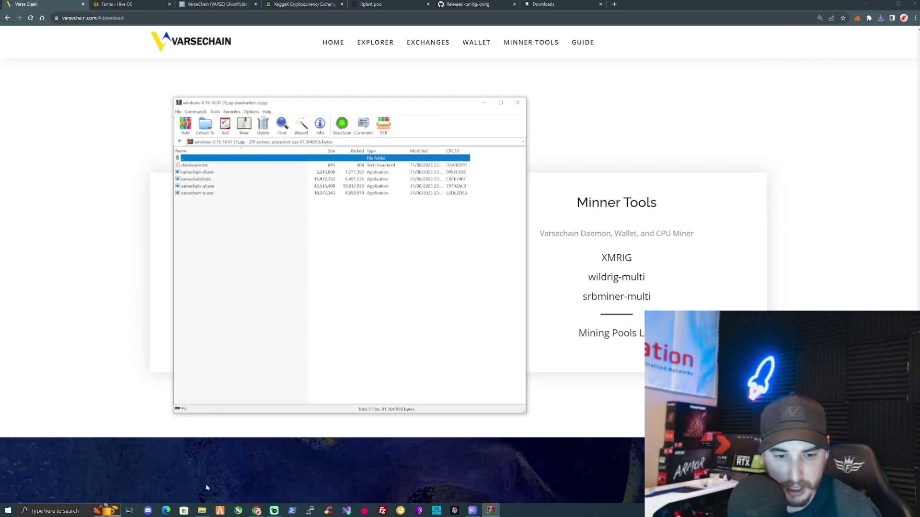
# Drag all five archive files, including varsechain-qt, into the VARSECHAIN folder on WD_Passport (I:).
pyautogui.click(202, 510)
pyautogui.moveTo(423, 99); pyautogui.dragTo(530, 103)
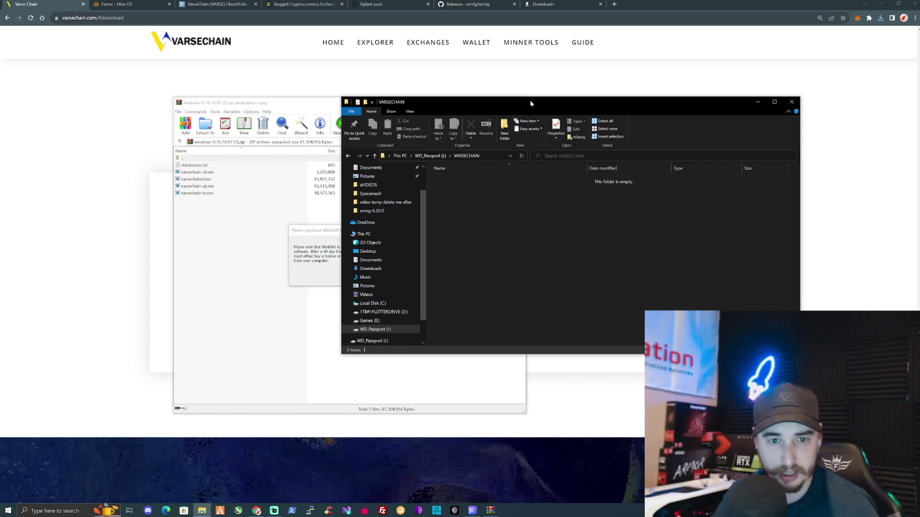
pyautogui.click(212, 217)
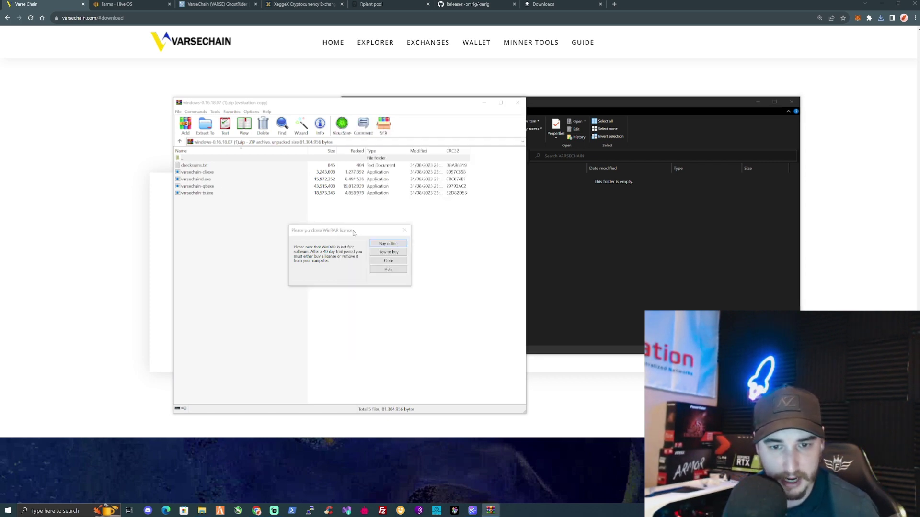
pyautogui.click(404, 231)
pyautogui.click(207, 187)
pyautogui.moveTo(207, 188); pyautogui.dragTo(589, 207)
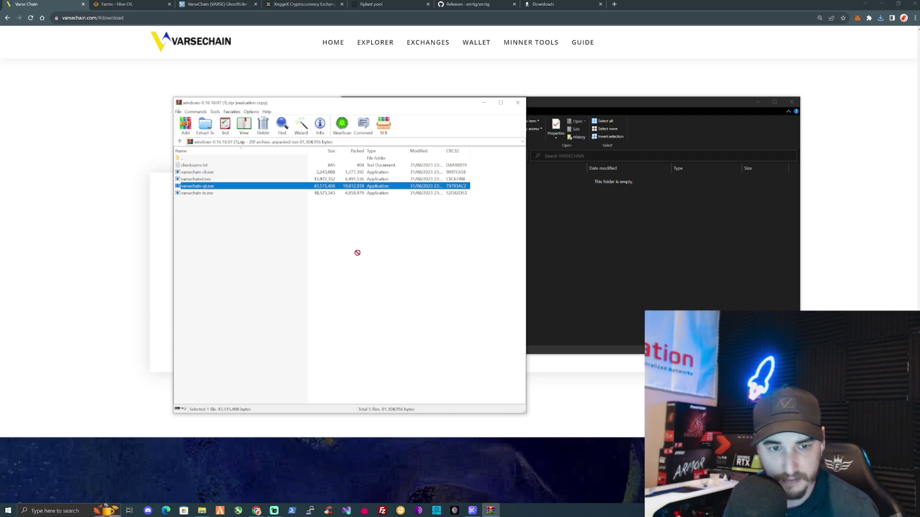
pyautogui.moveTo(298, 228); pyautogui.dragTo(626, 226)
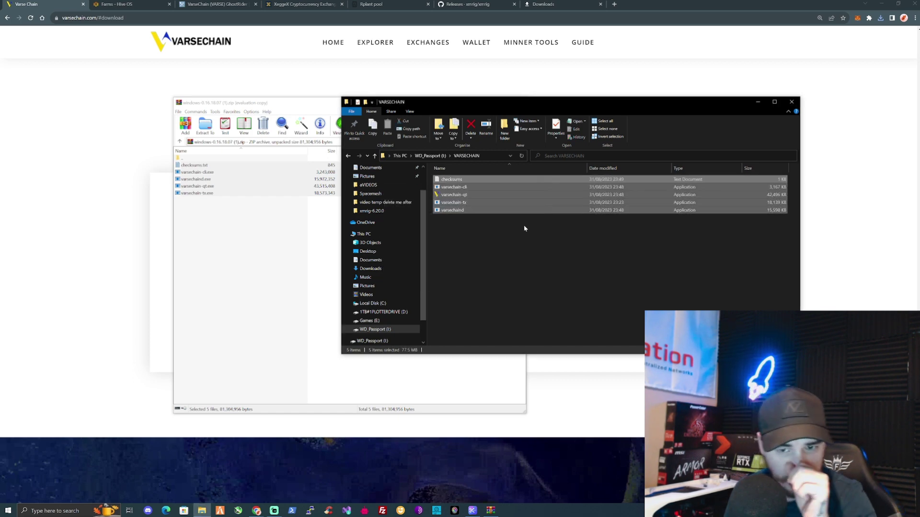
# Launch varsechain-qt and accept a custom data directory for the wallet.
pyautogui.click(474, 195)
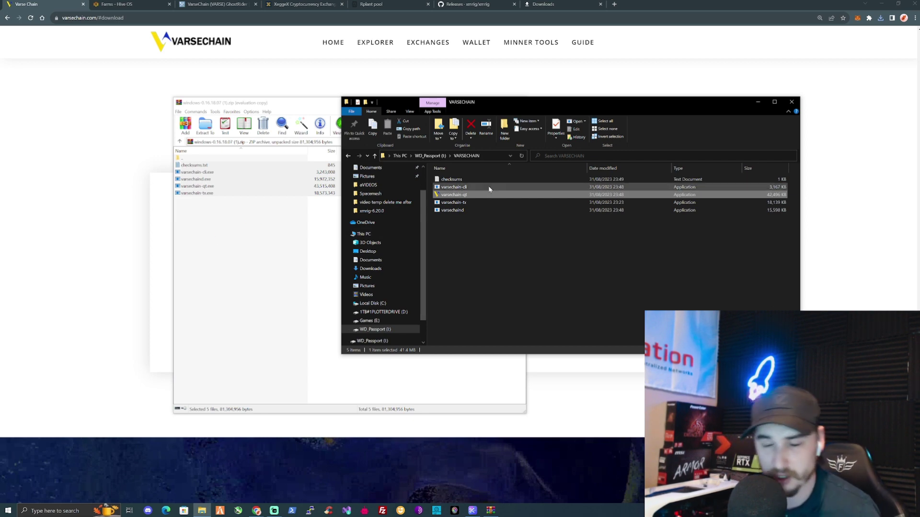
pyautogui.click(360, 205)
pyautogui.click(586, 338)
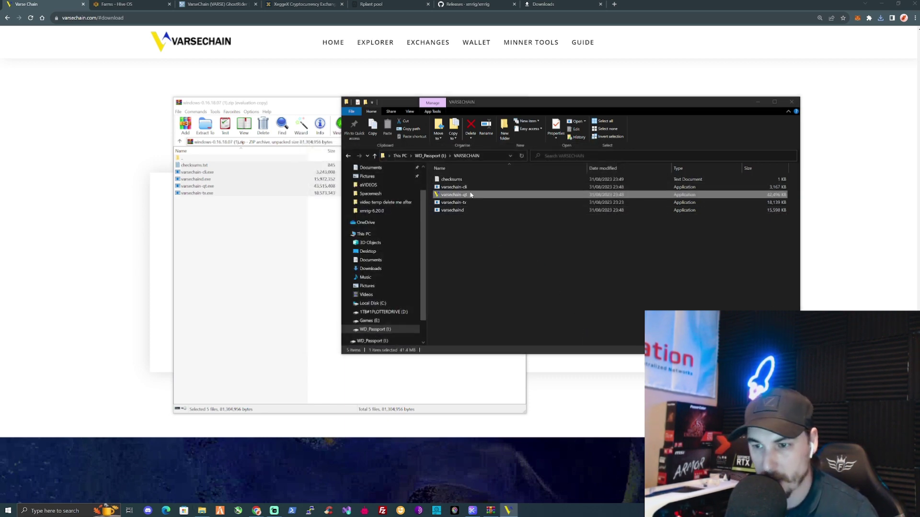
# Allow Varsechain Core through the firewall and set its theme to Dark.
pyautogui.click(509, 511)
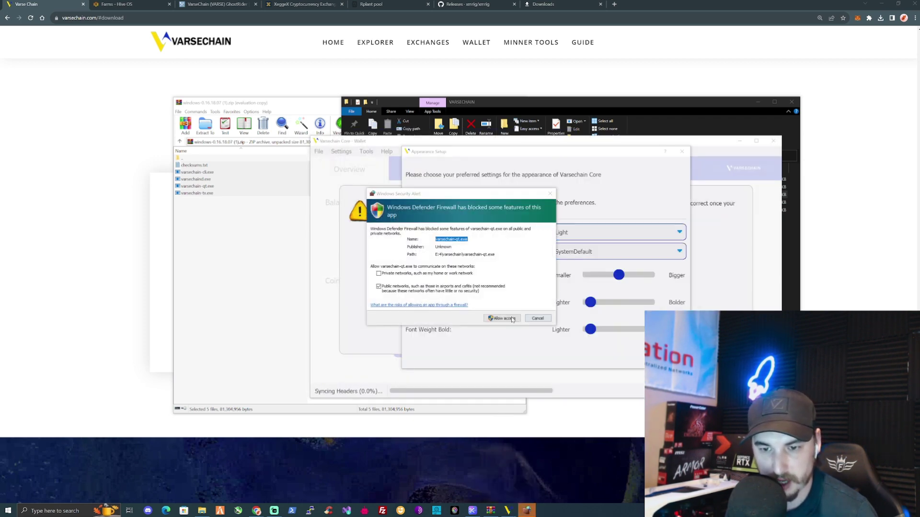
pyautogui.click(501, 318)
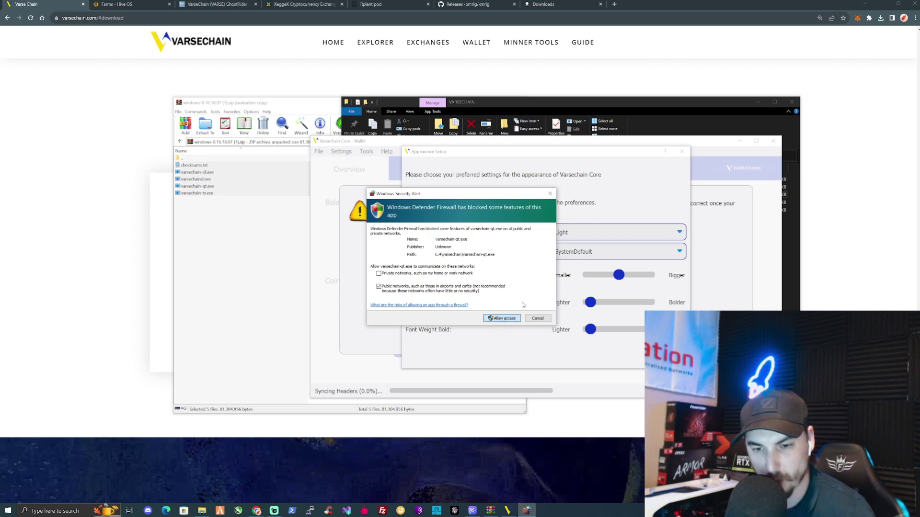
pyautogui.click(609, 232)
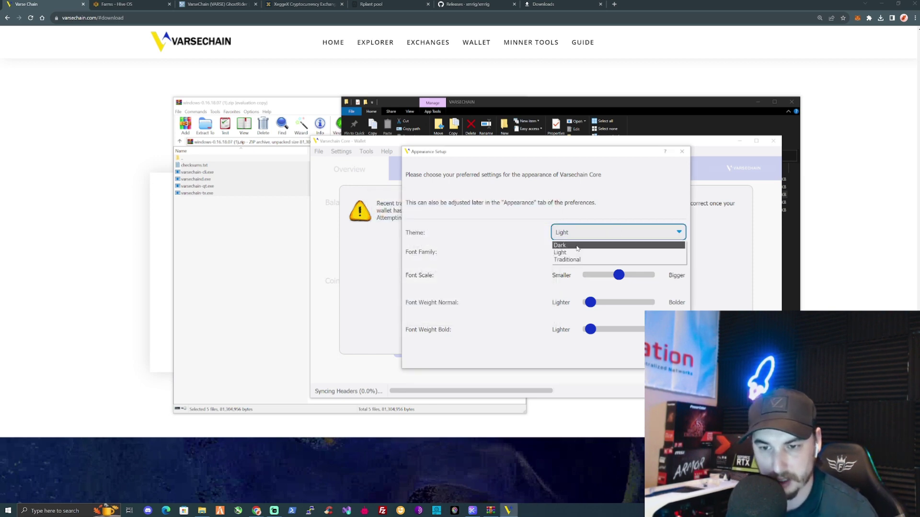
pyautogui.click(581, 251)
pyautogui.press('Return')
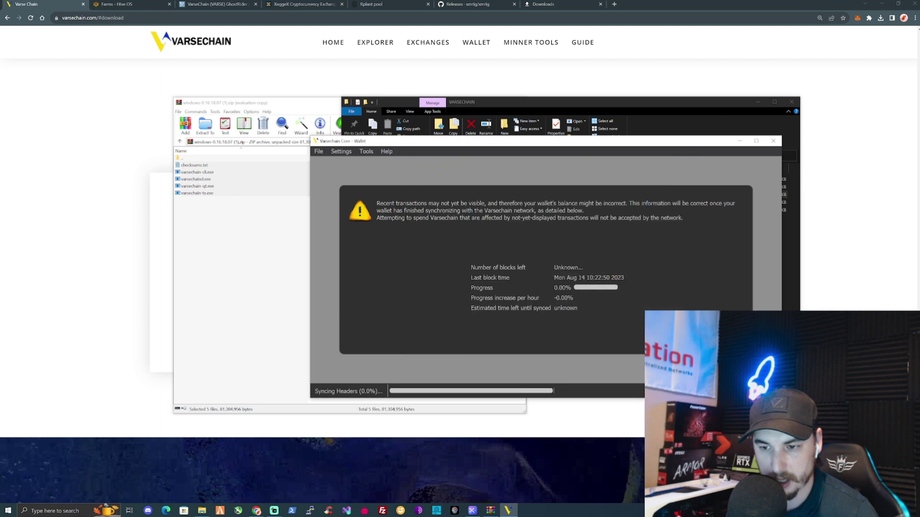
# Dismiss the sync notice and bring up the Receive payment-request form.
pyautogui.press('Escape')
pyautogui.click(506, 169)
pyautogui.click(416, 216)
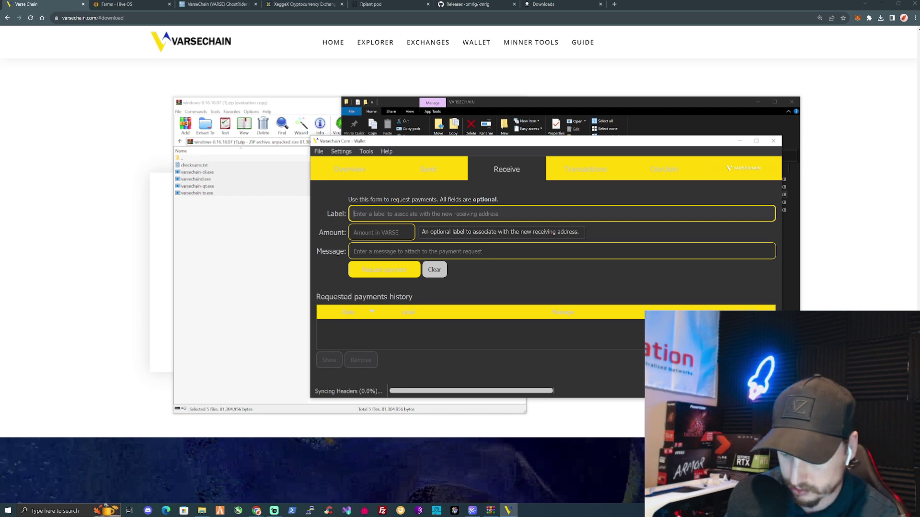
# Request a payment labelled MINING, copy the new address, and go to XeggeX's wallet page.
pyautogui.write('MINING')
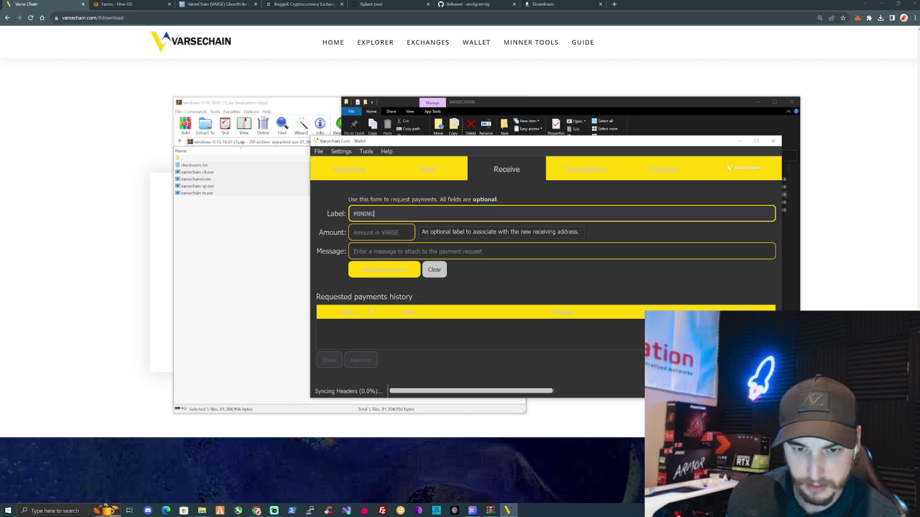
pyautogui.click(377, 271)
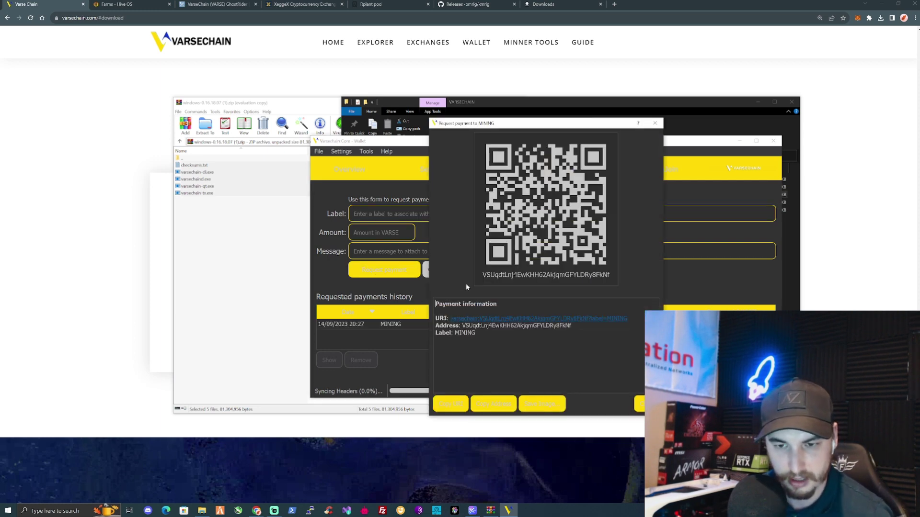
pyautogui.doubleClick(495, 326)
pyautogui.rightClick(497, 329)
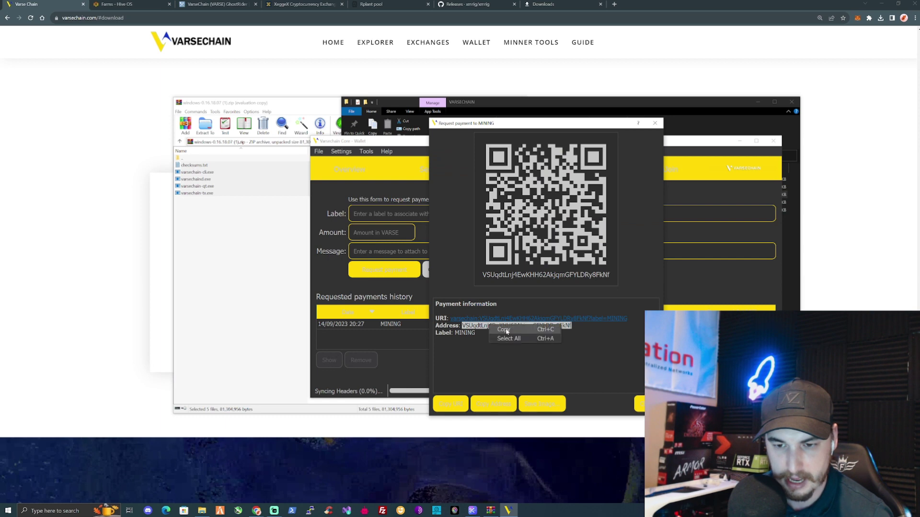
pyautogui.click(514, 332)
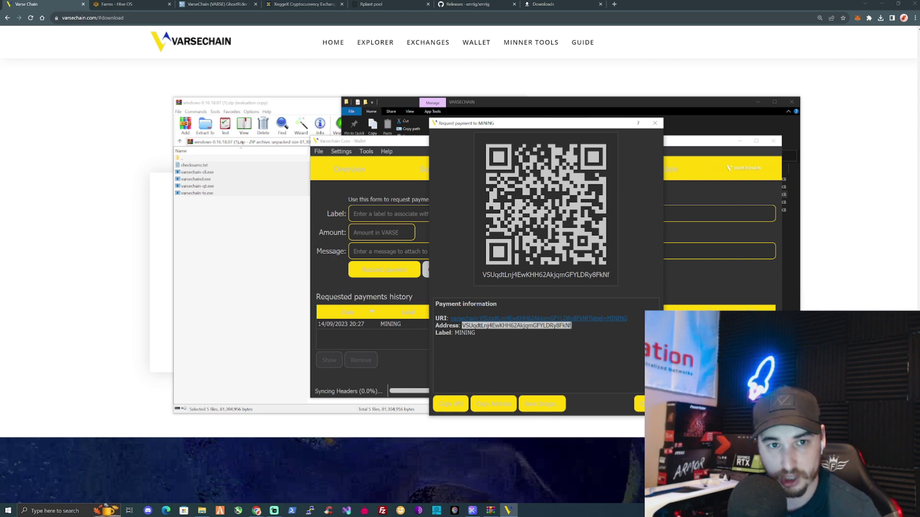
pyautogui.click(301, 4)
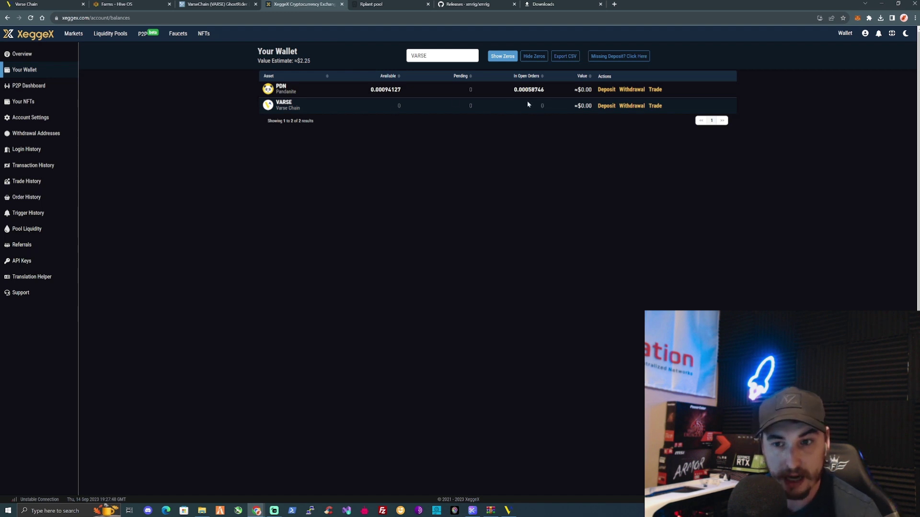
# Choose Deposit on the VARSE row of XeggeX's Your Wallet list.
pyautogui.click(605, 107)
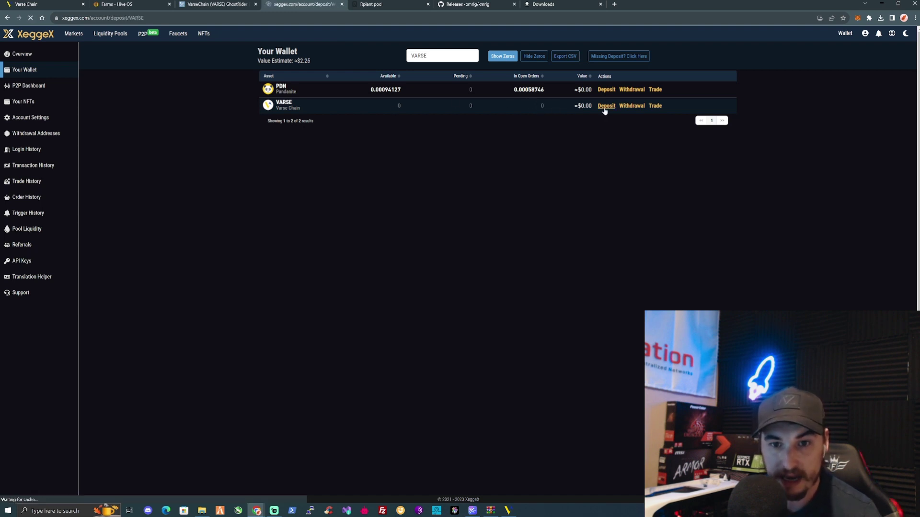
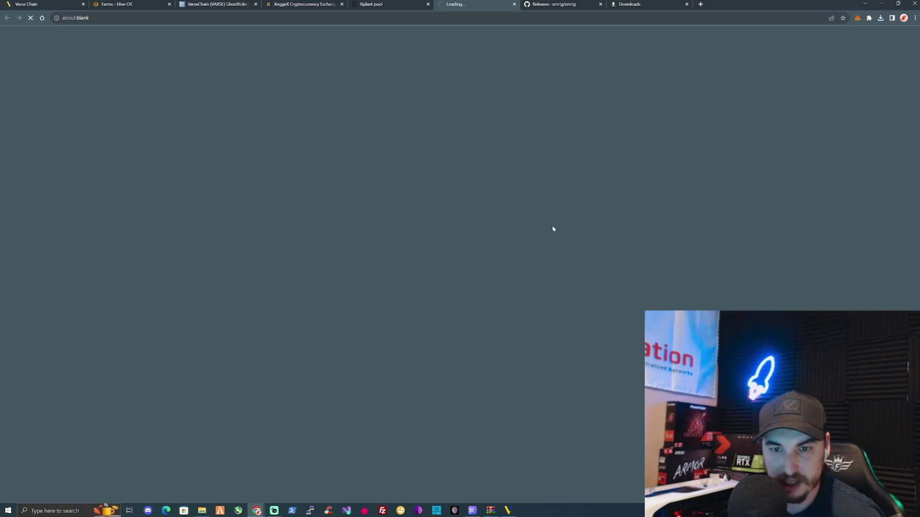
# Download the xmrig-6.20.0 gcc-win64 zip from the release assets.
pyautogui.scroll(-3, 404, 238)
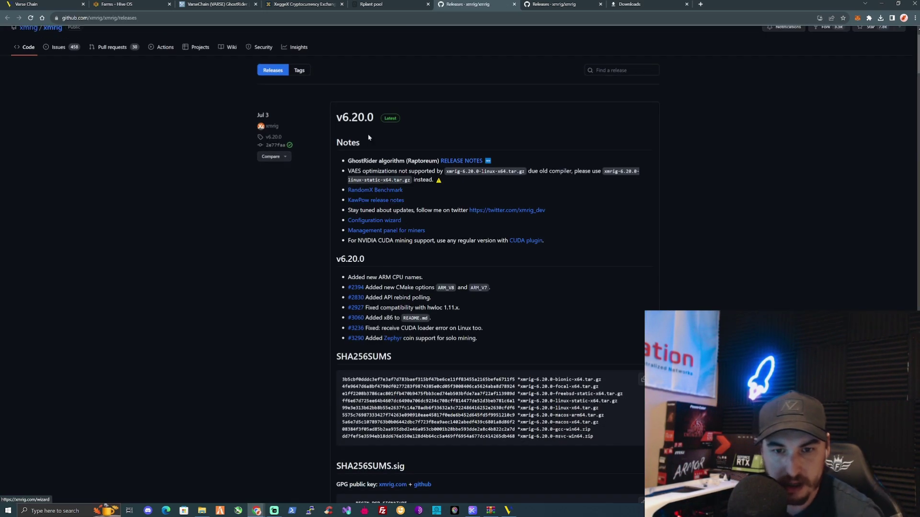
pyautogui.scroll(-10, 400, 192)
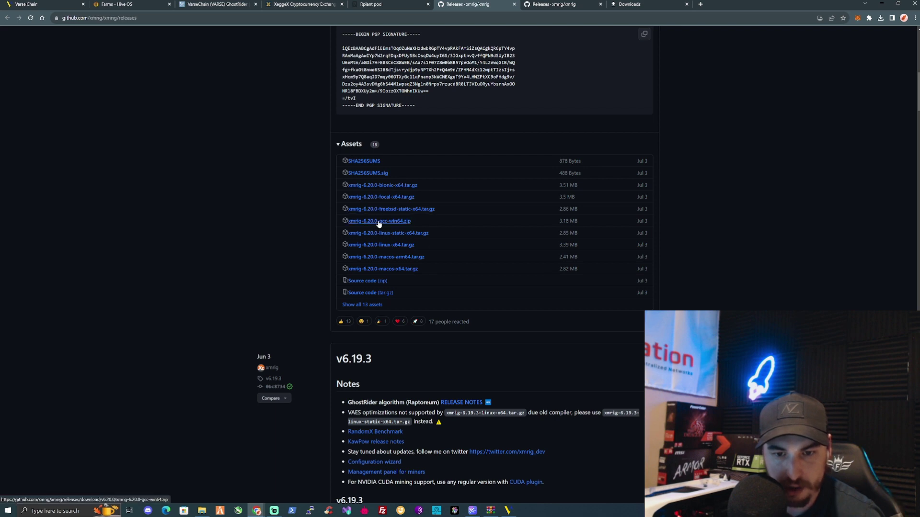
pyautogui.click(384, 222)
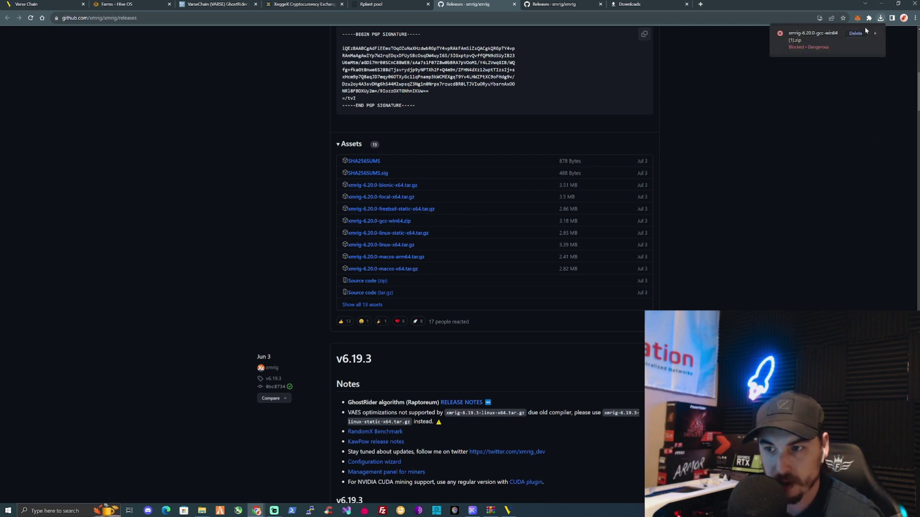
# Keep the flagged xmrig zip despite the danger warning and show it in its folder.
pyautogui.click(833, 42)
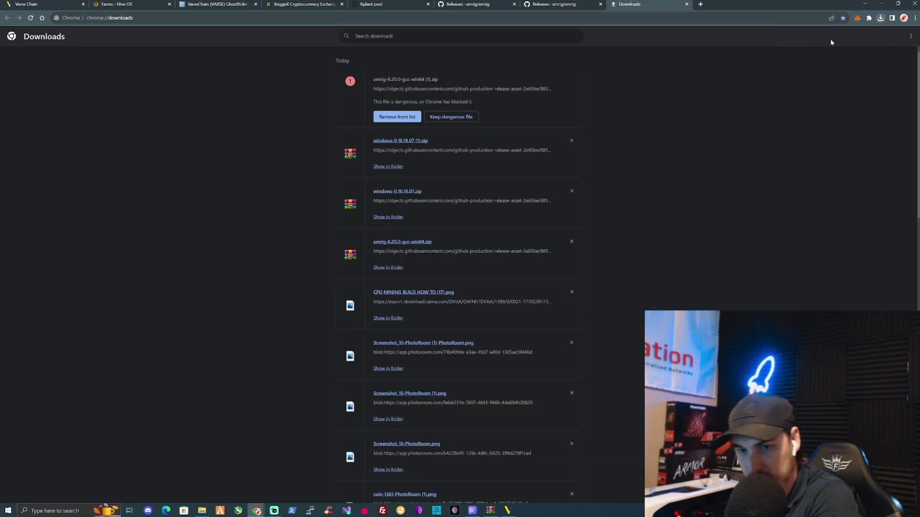
pyautogui.click(455, 117)
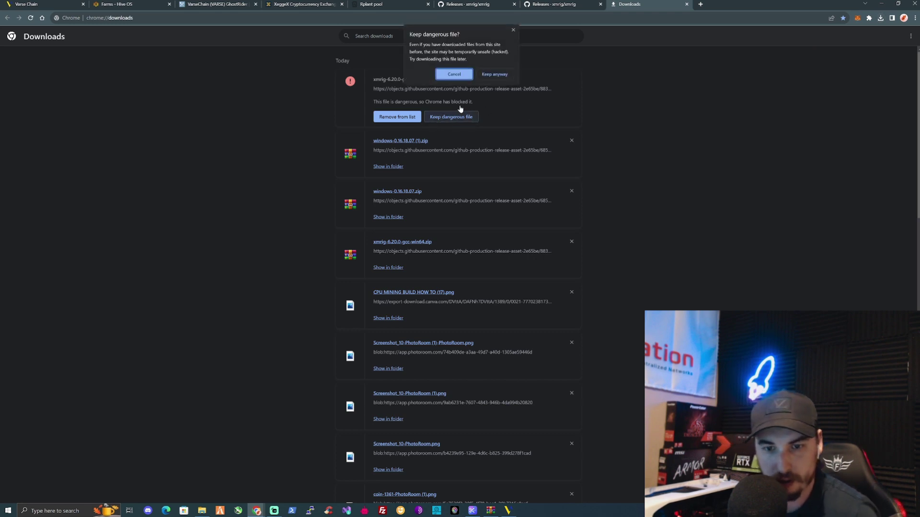
pyautogui.click(495, 74)
pyautogui.click(388, 105)
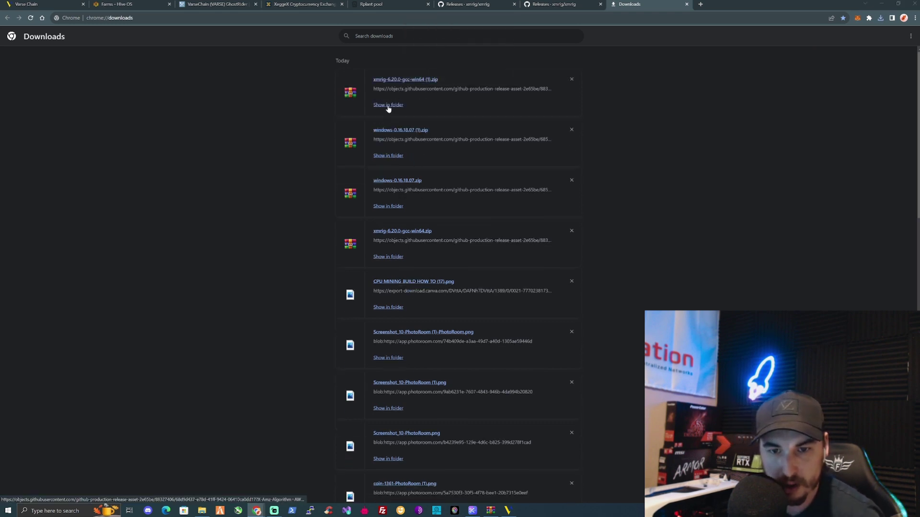
pyautogui.click(872, 3)
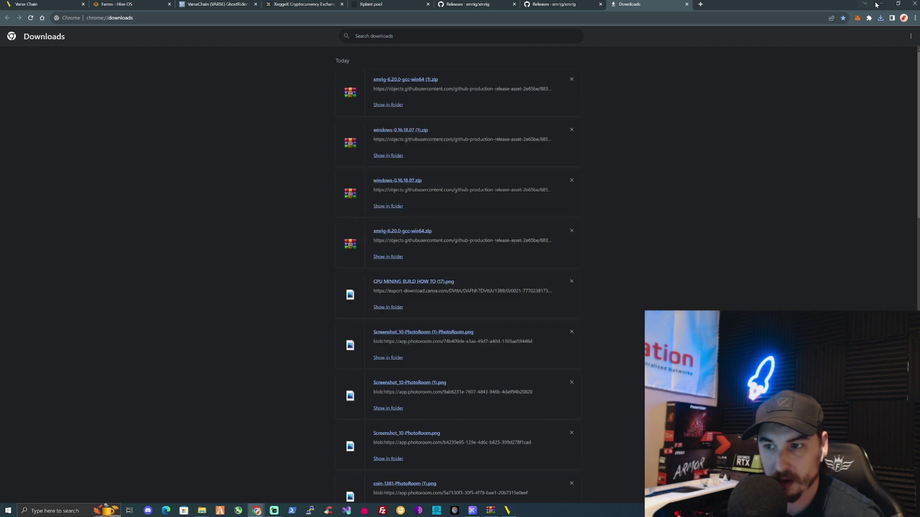
pyautogui.click(882, 4)
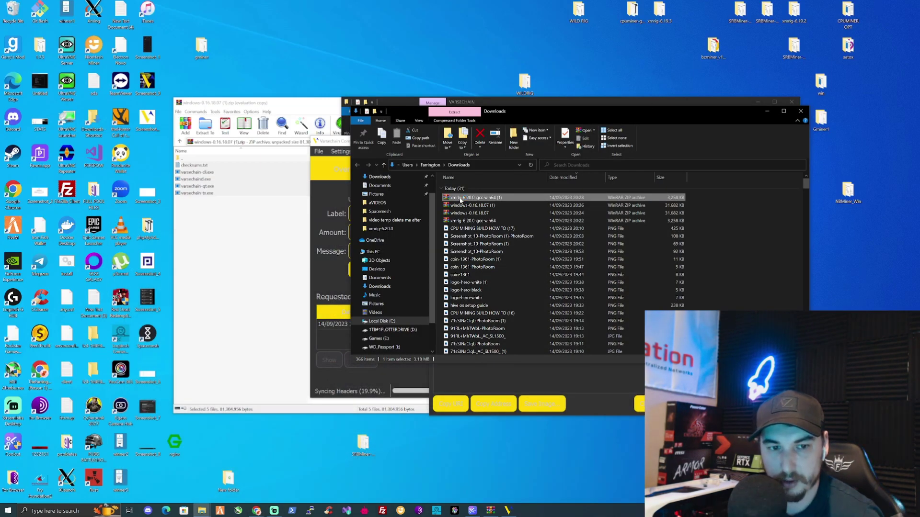
# Open the xmrig zip in WinRAR and create a desktop folder named XMRIG1.
pyautogui.doubleClick(461, 198)
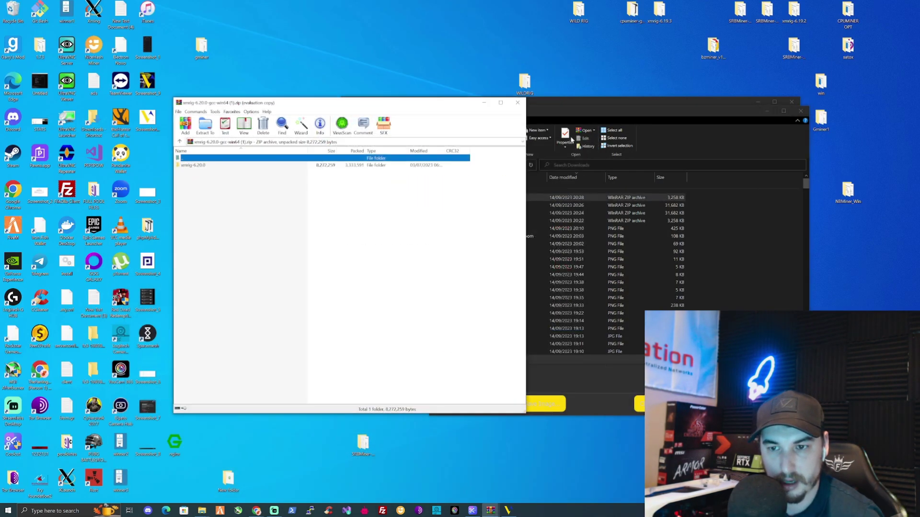
pyautogui.rightClick(476, 32)
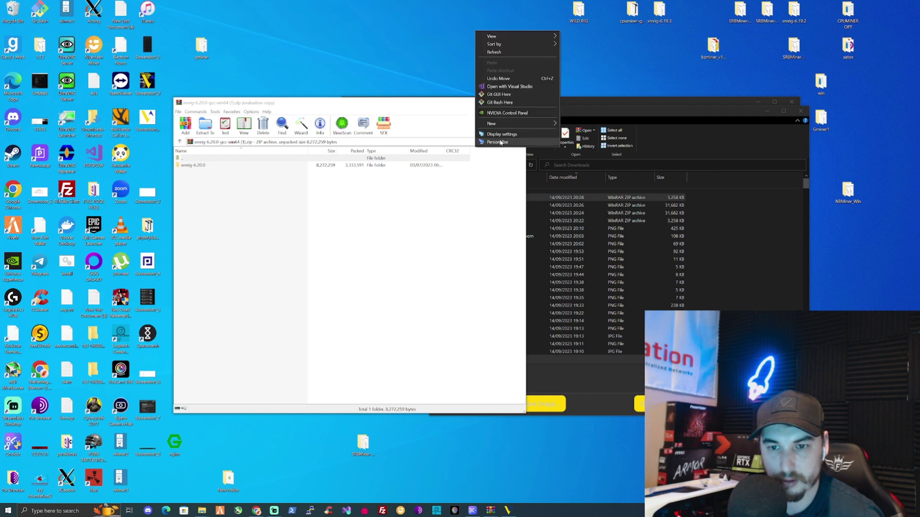
pyautogui.moveTo(513, 126)
pyautogui.click(593, 124)
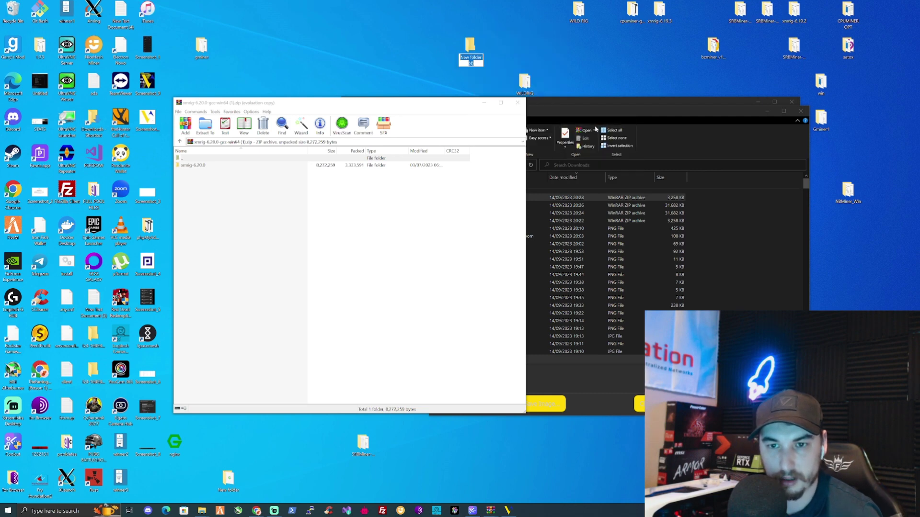
pyautogui.write('XMRIG1')
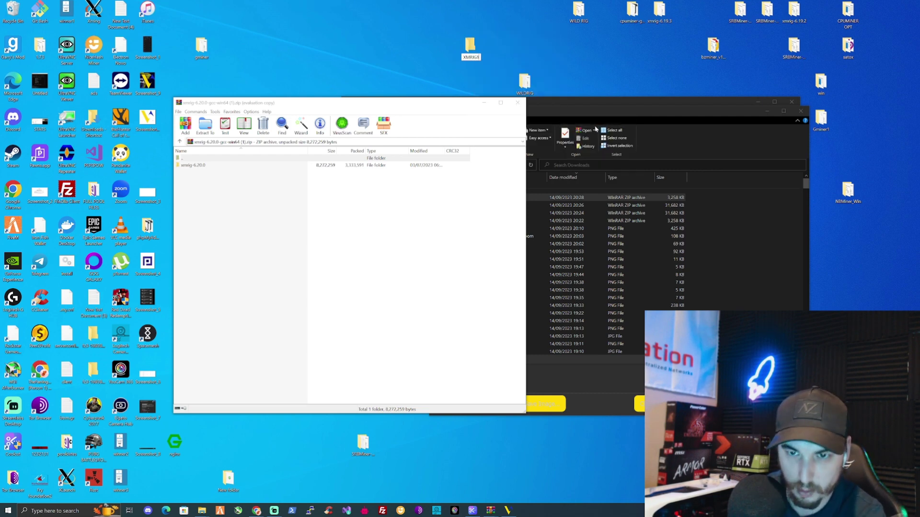
pyautogui.press('Return')
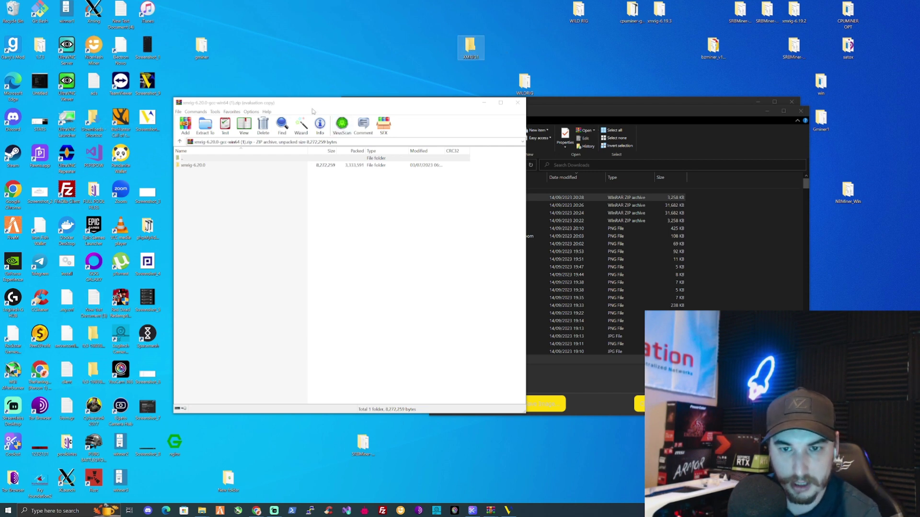
# Extract the xmrig-6.20.0 folder into XMRIG1 and open XMRIG1\xmrig-6.20.0.
pyautogui.moveTo(197, 164); pyautogui.dragTo(470, 52)
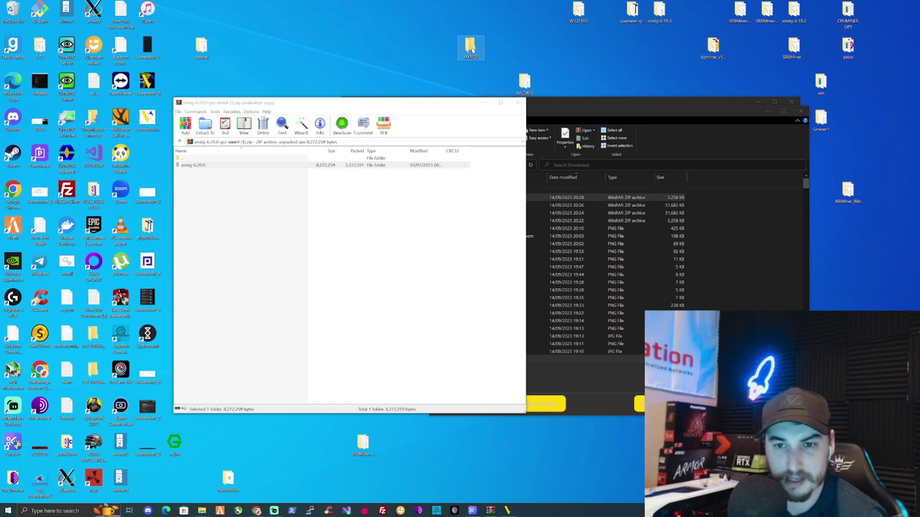
pyautogui.doubleClick(471, 50)
pyautogui.doubleClick(478, 198)
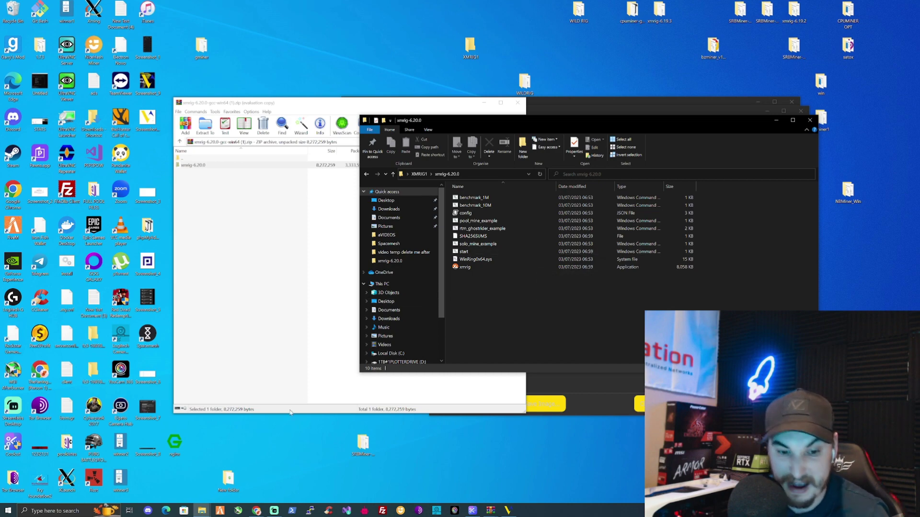
# In Rplant pool's miner config, choose xmrig and paste in the wallet address.
pyautogui.moveTo(256, 510)
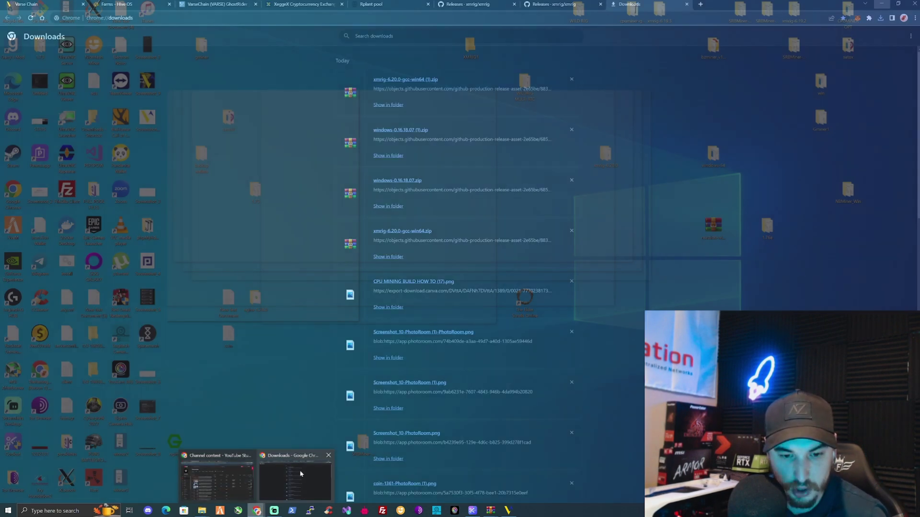
pyautogui.click(301, 474)
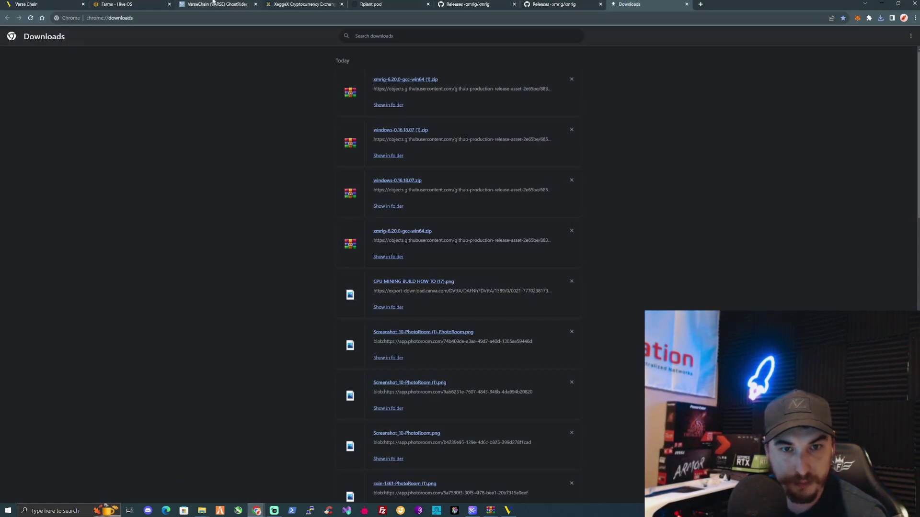
pyautogui.click(418, 2)
pyautogui.click(565, 369)
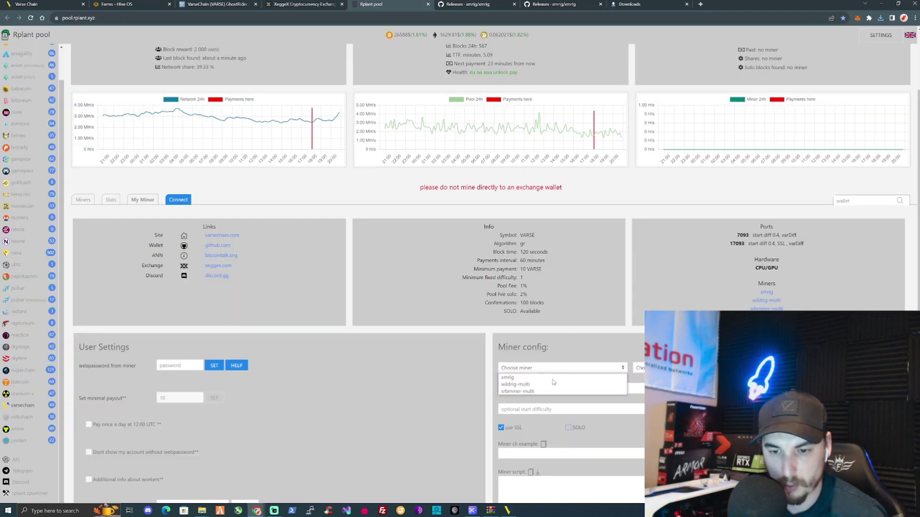
pyautogui.click(529, 377)
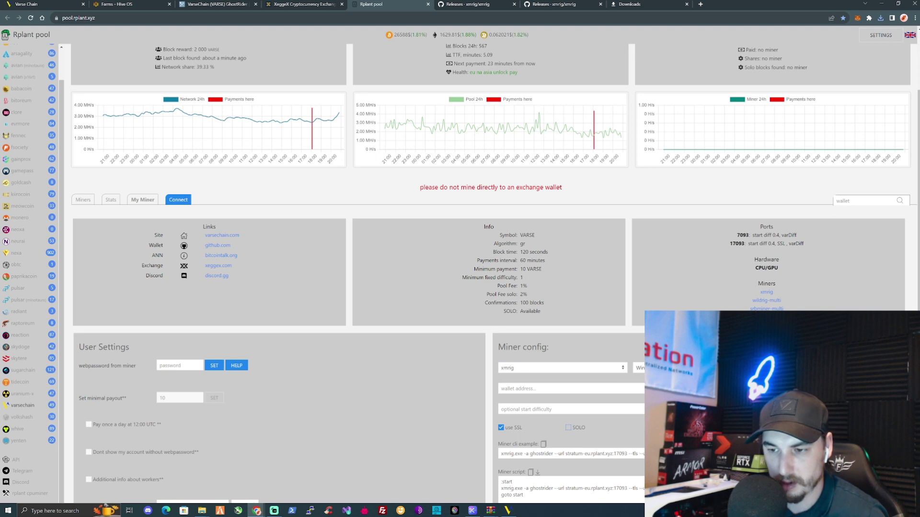
pyautogui.rightClick(605, 393)
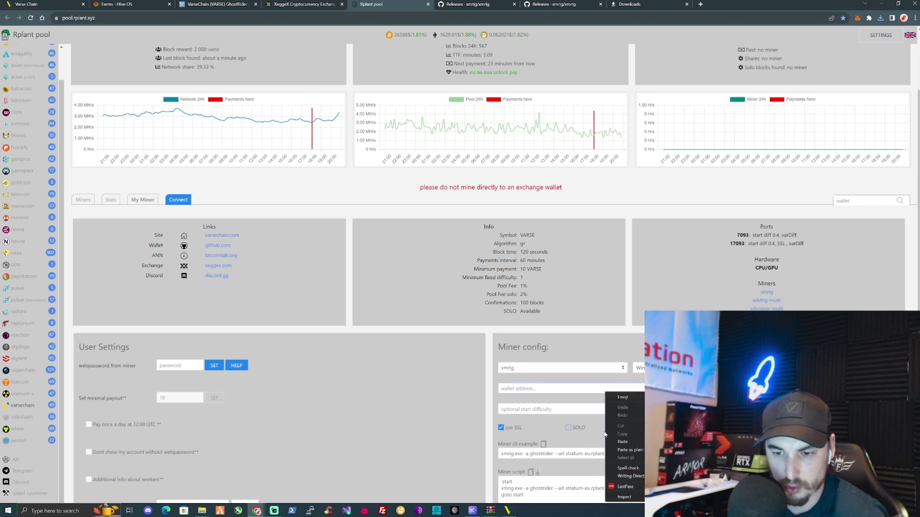
pyautogui.click(623, 442)
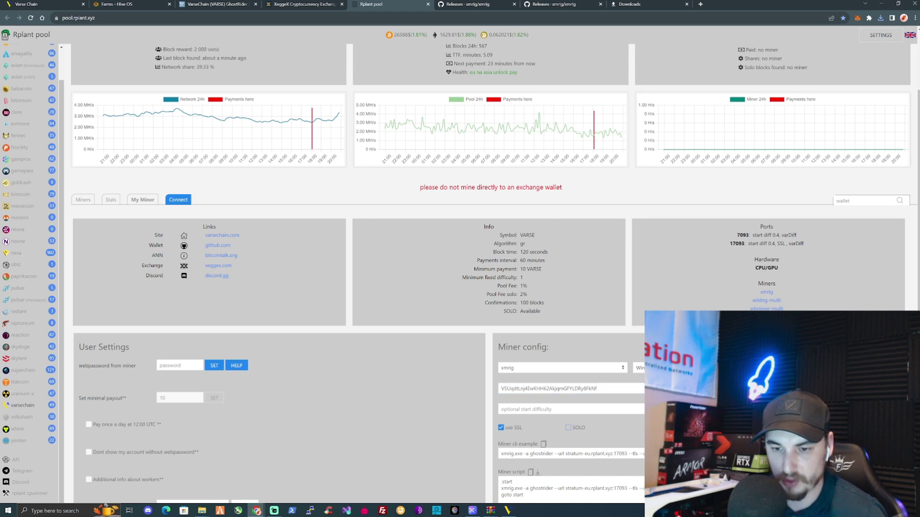
# Copy the generated xmrig ghostrider script for stratum-eu.rplant.xyz:17093.
pyautogui.scroll(-1, 585, 418)
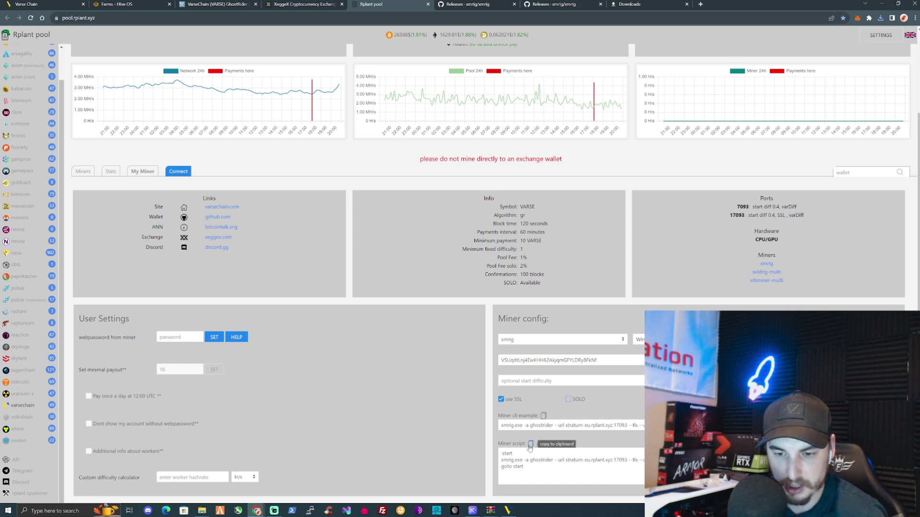
pyautogui.click(530, 446)
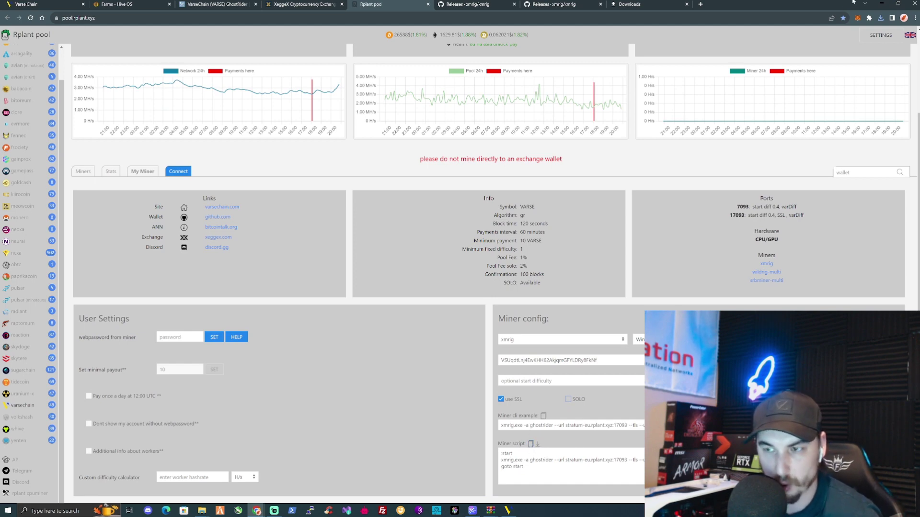
pyautogui.click(880, 4)
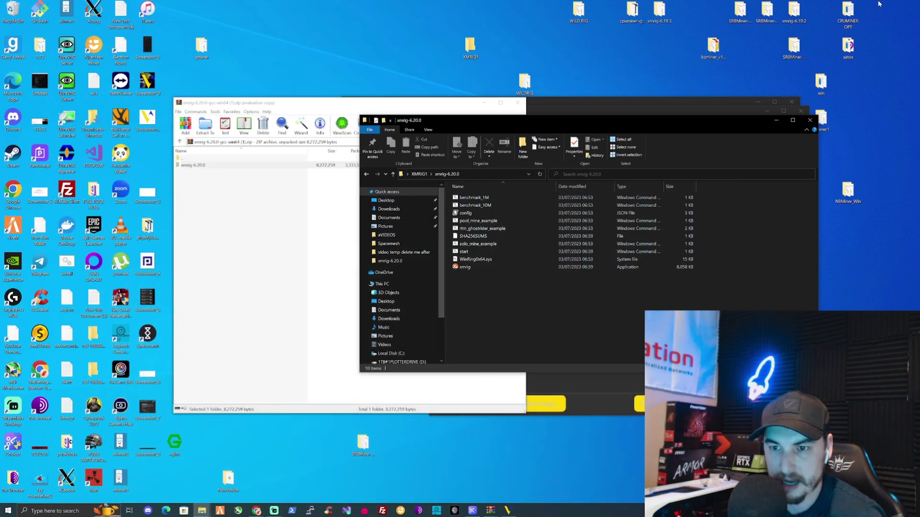
# Create a new text document in the xmrig-6.20.0 folder and paste the miner script.
pyautogui.rightClick(502, 301)
pyautogui.moveTo(538, 412)
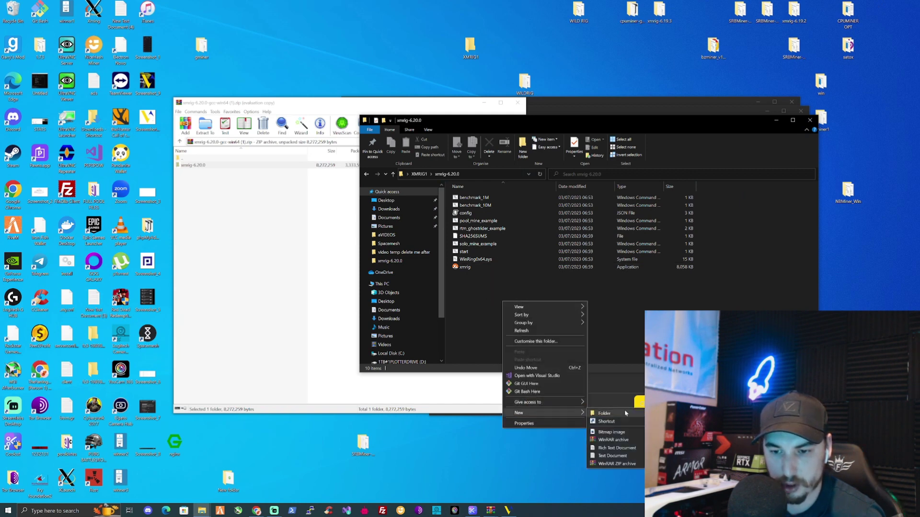
pyautogui.click(614, 457)
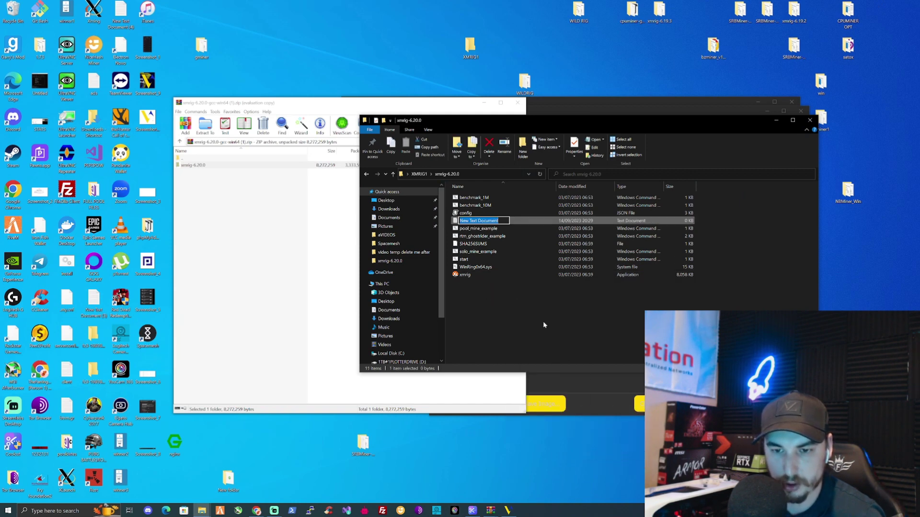
pyautogui.click(531, 223)
pyautogui.press('Return')
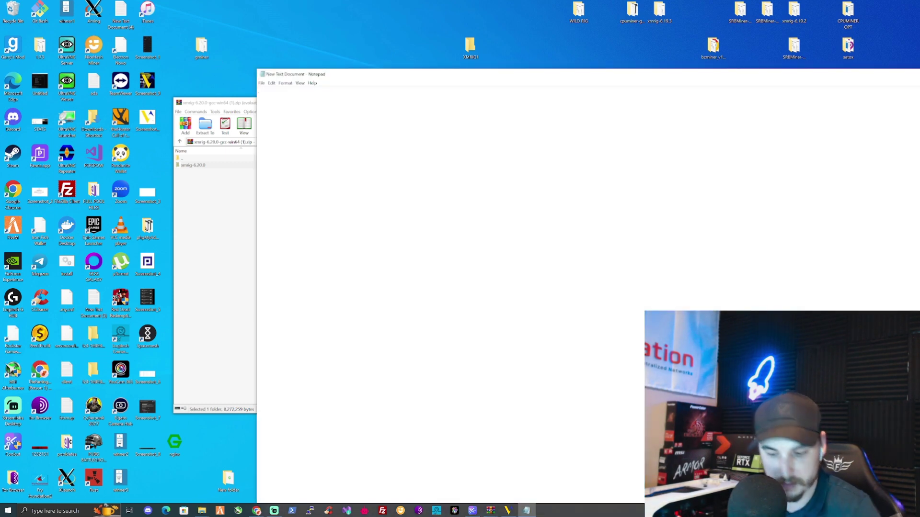
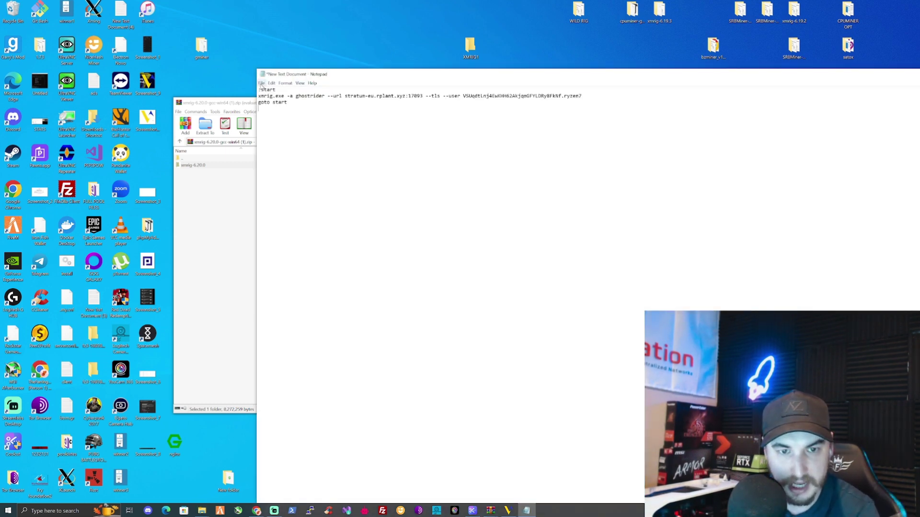
# Save the script as the VASRSE batch file and move Notepad aside.
pyautogui.click(261, 83)
pyautogui.click(278, 124)
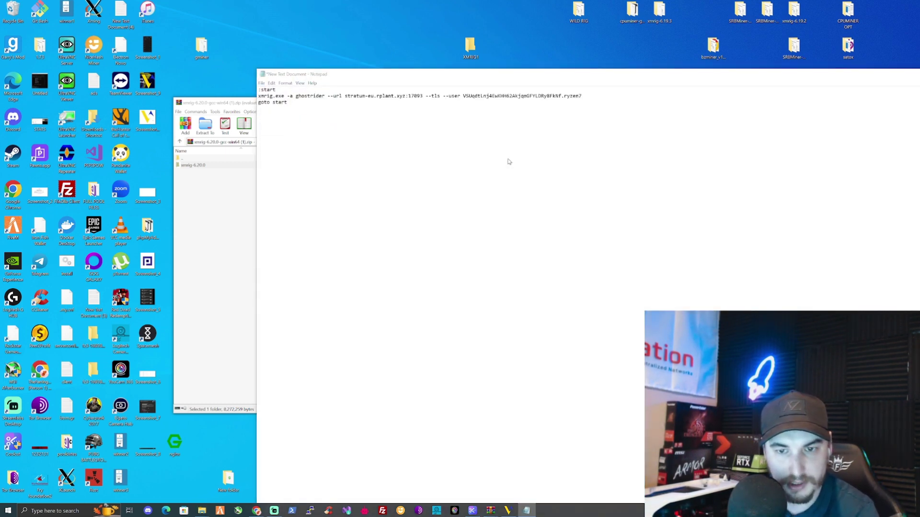
pyautogui.write('VASRSE.bat')
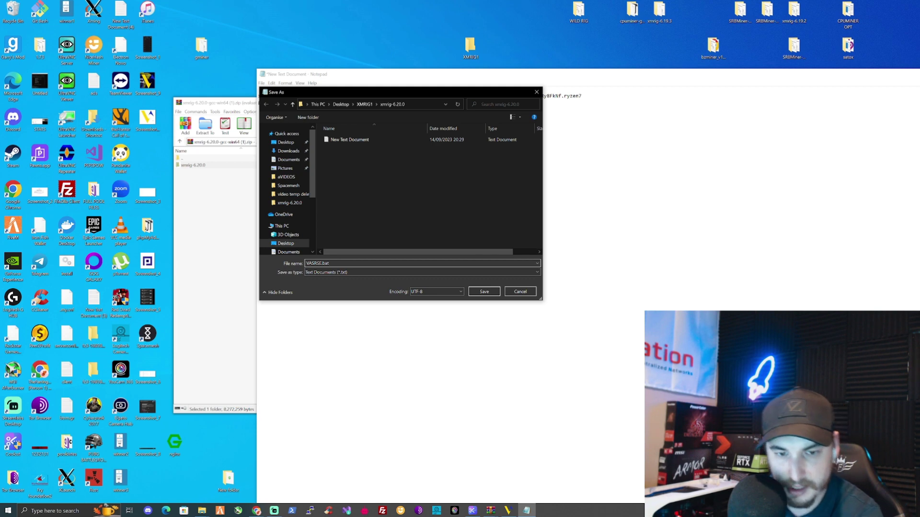
pyautogui.click(484, 291)
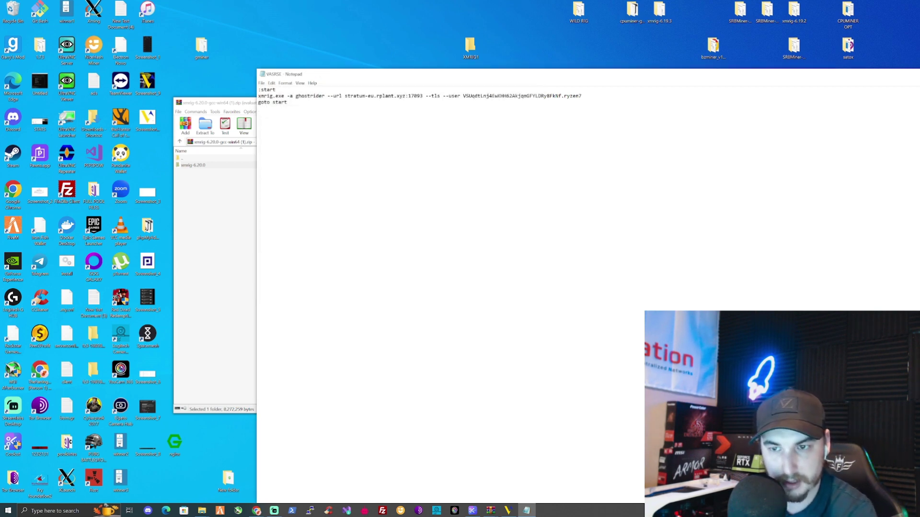
pyautogui.click(263, 83)
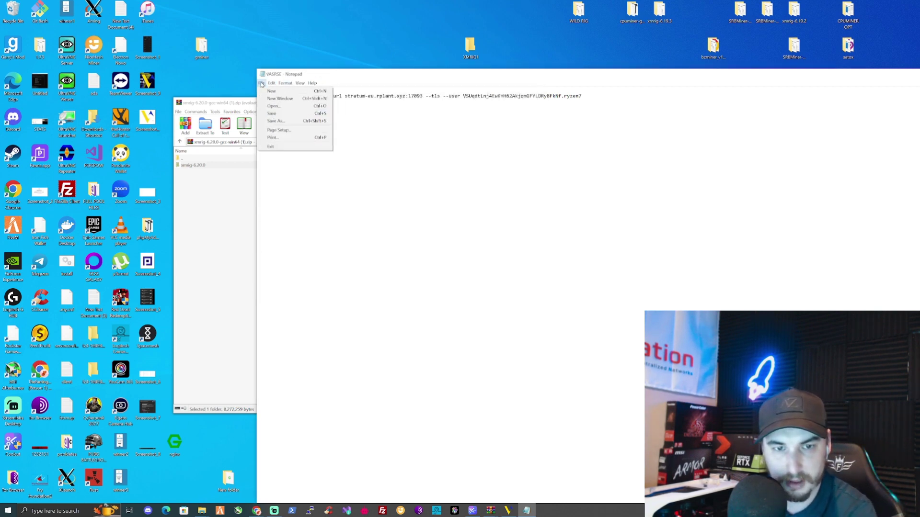
pyautogui.click(276, 121)
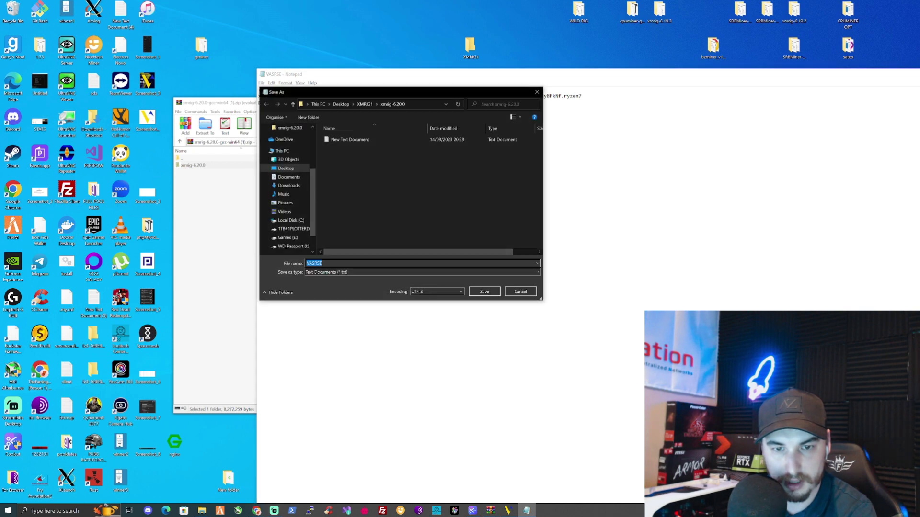
pyautogui.click(536, 92)
pyautogui.moveTo(578, 78); pyautogui.dragTo(298, 91)
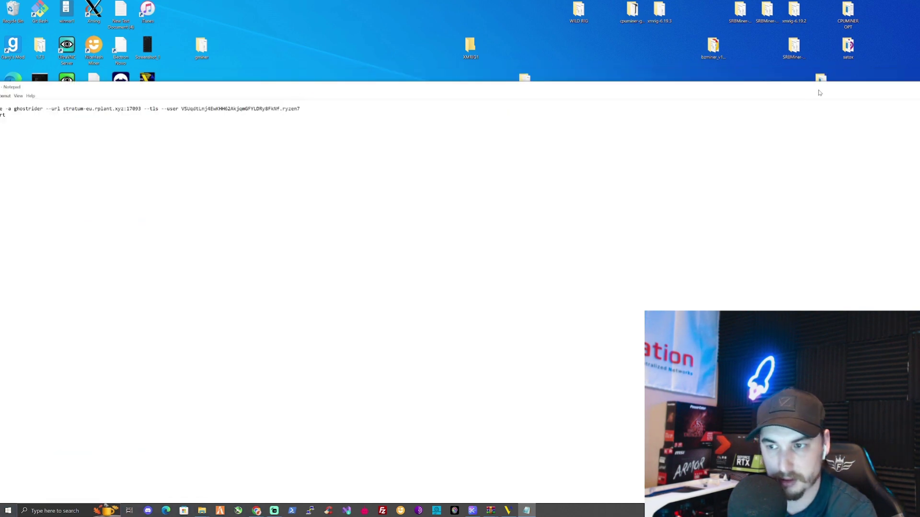
# Close Notepad and set xmrig.exe's Compatibility option to run as administrator.
pyautogui.click(870, 110)
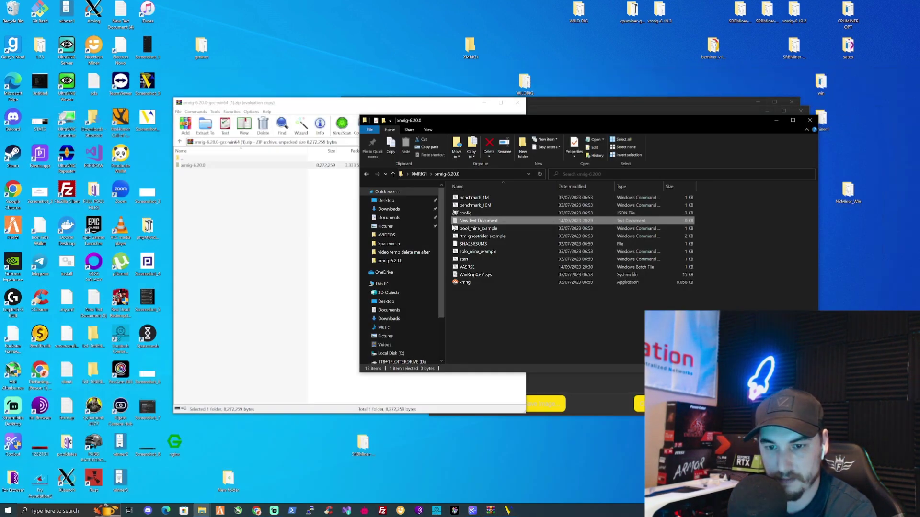
pyautogui.click(475, 284)
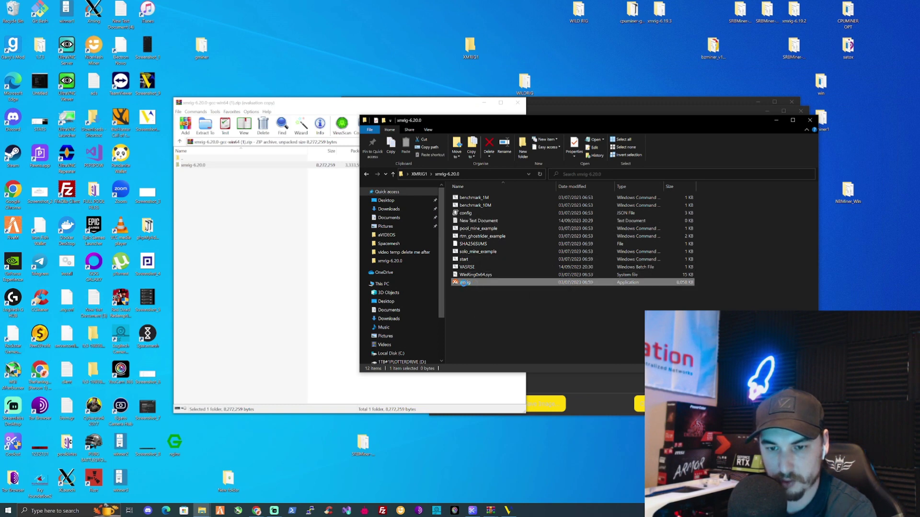
pyautogui.rightClick(473, 284)
pyautogui.click(494, 459)
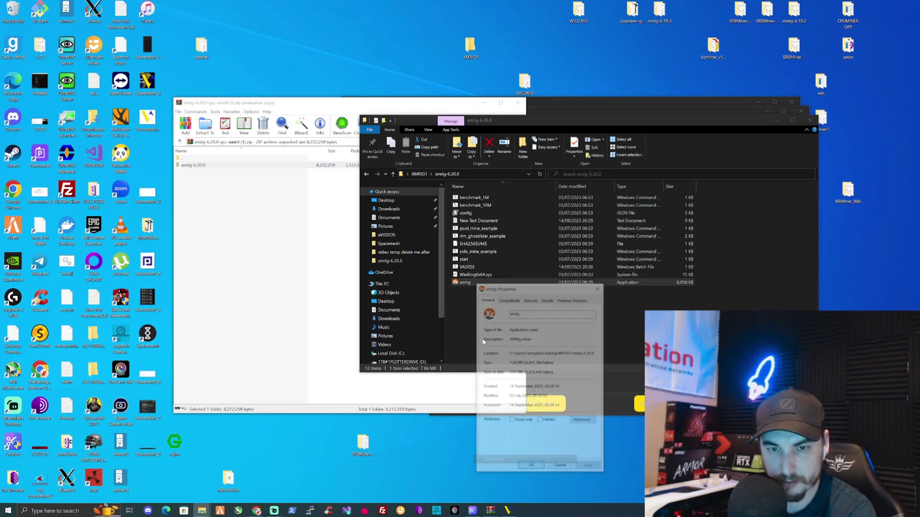
pyautogui.click(509, 298)
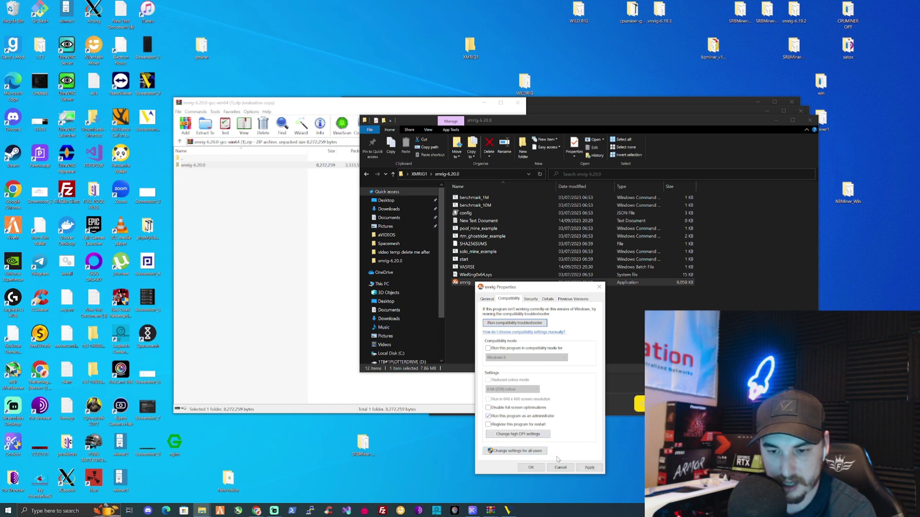
pyautogui.click(590, 468)
pyautogui.click(530, 467)
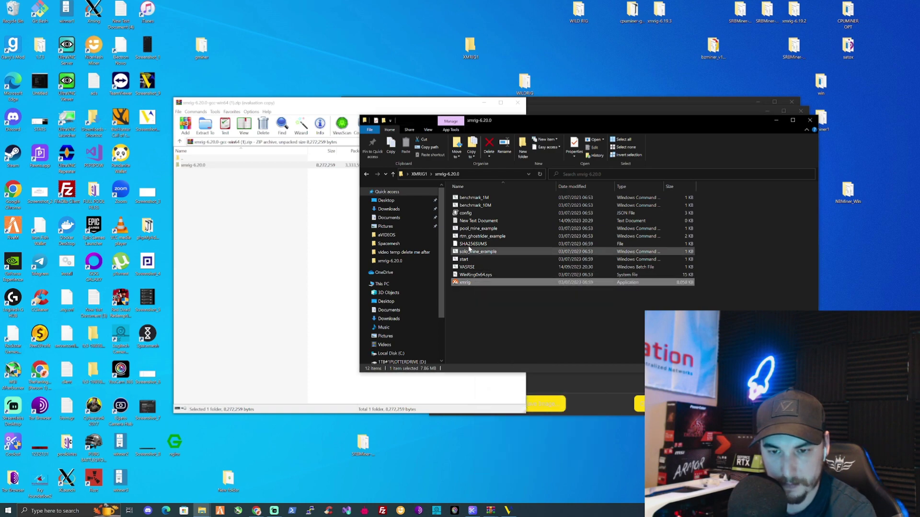
# Run VASRSE.bat to start XMRig mining ghostrider on stratum-eu, and close the archive window.
pyautogui.doubleClick(466, 267)
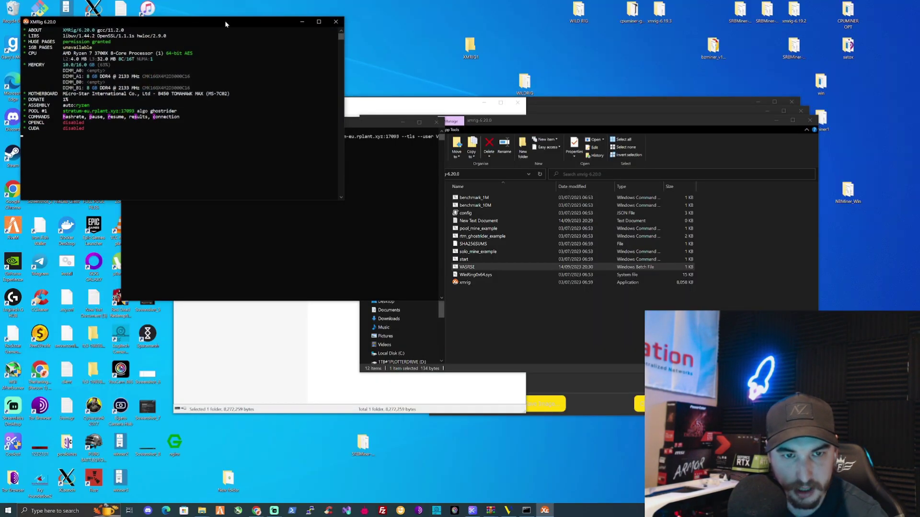
pyautogui.moveTo(226, 24); pyautogui.dragTo(574, 116)
pyautogui.click(345, 128)
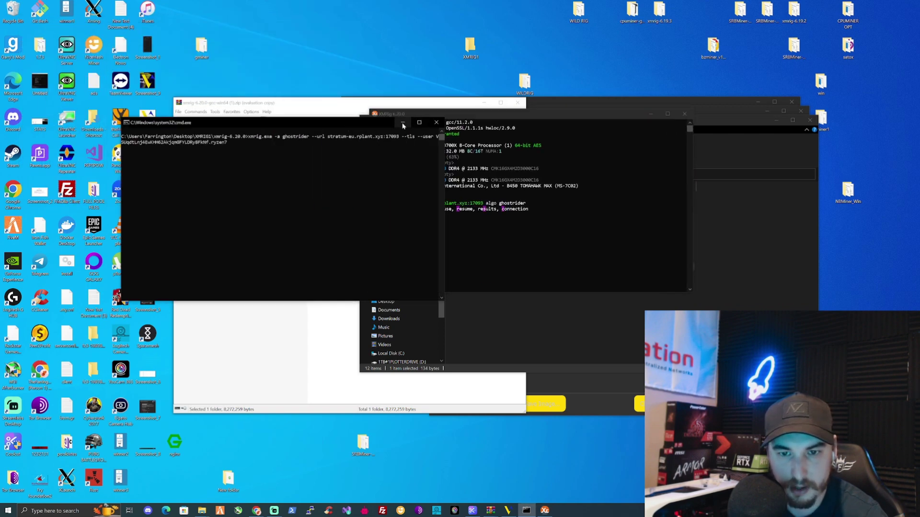
pyautogui.click(403, 124)
pyautogui.moveTo(511, 115); pyautogui.dragTo(512, 135)
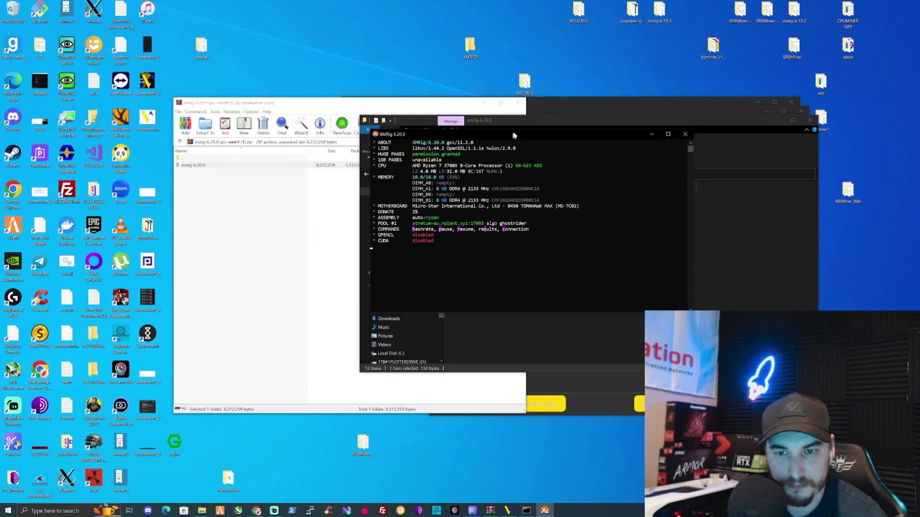
pyautogui.click(518, 103)
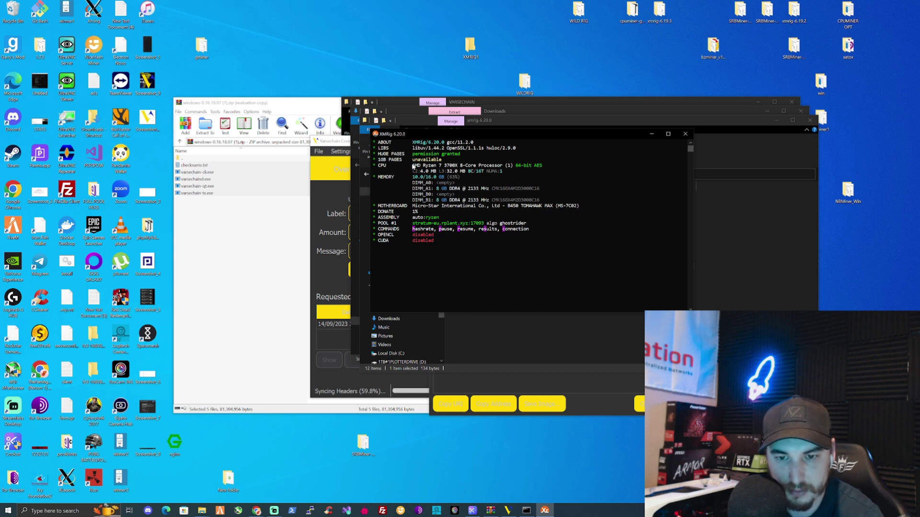
pyautogui.moveTo(443, 137); pyautogui.dragTo(448, 108)
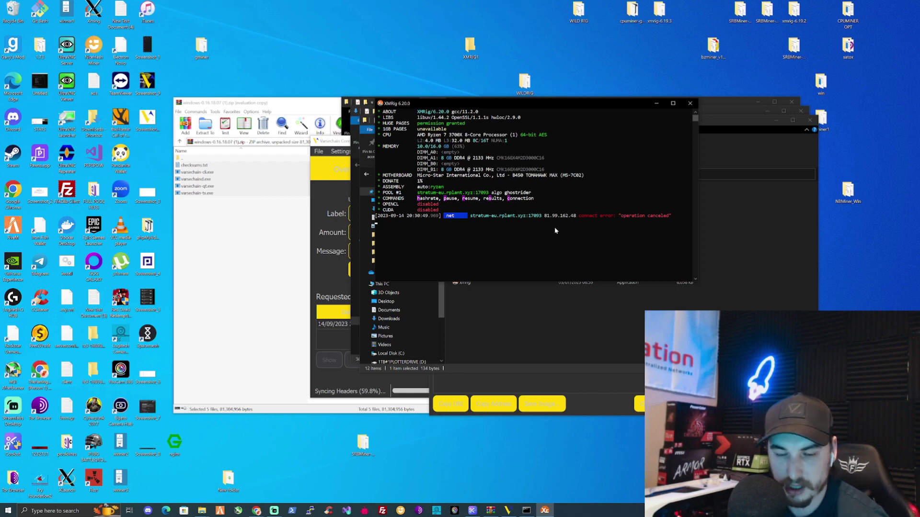
# Copy the stratum-asia.rplant.xyz:17093 address from Rplant's Miner cli example.
pyautogui.moveTo(257, 511)
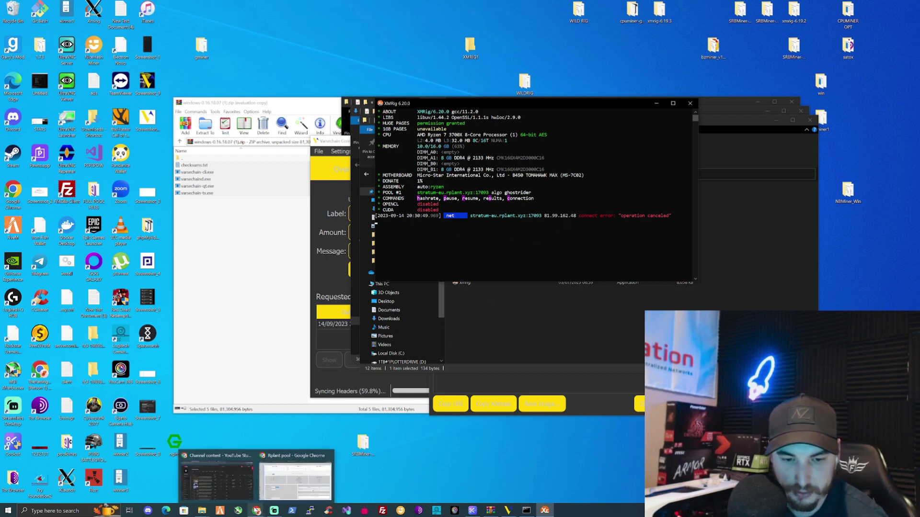
pyautogui.click(295, 477)
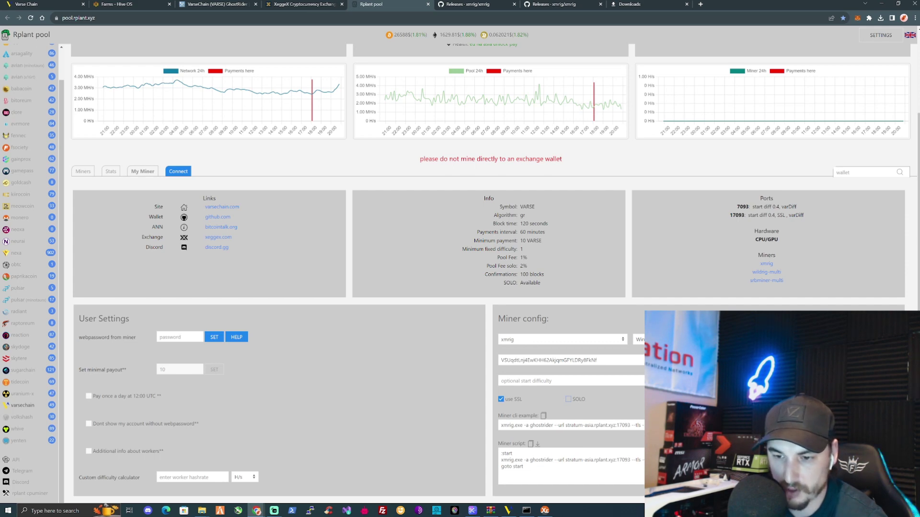
pyautogui.moveTo(630, 425); pyautogui.dragTo(564, 426)
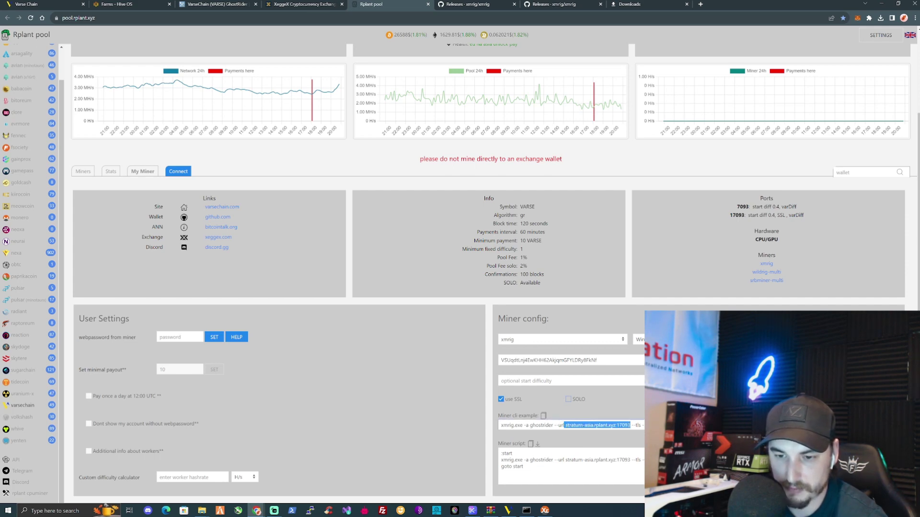
pyautogui.rightClick(569, 424)
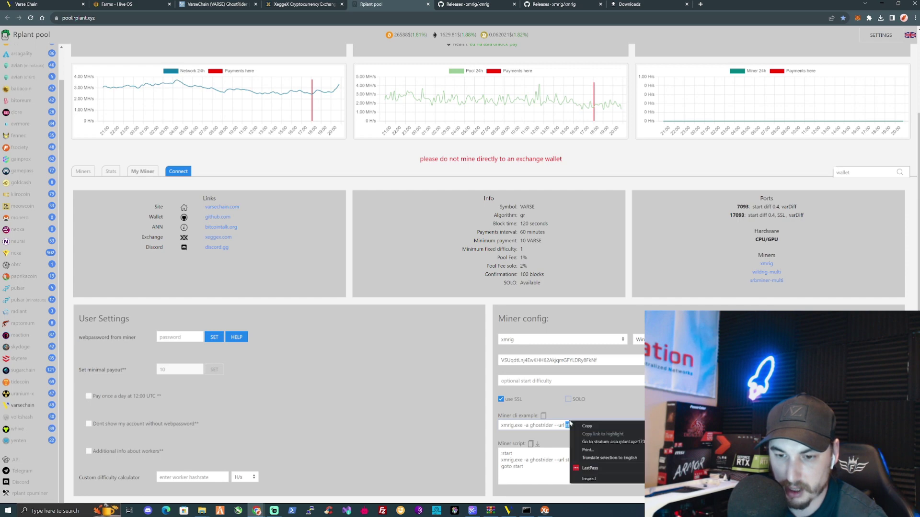
pyautogui.click(585, 426)
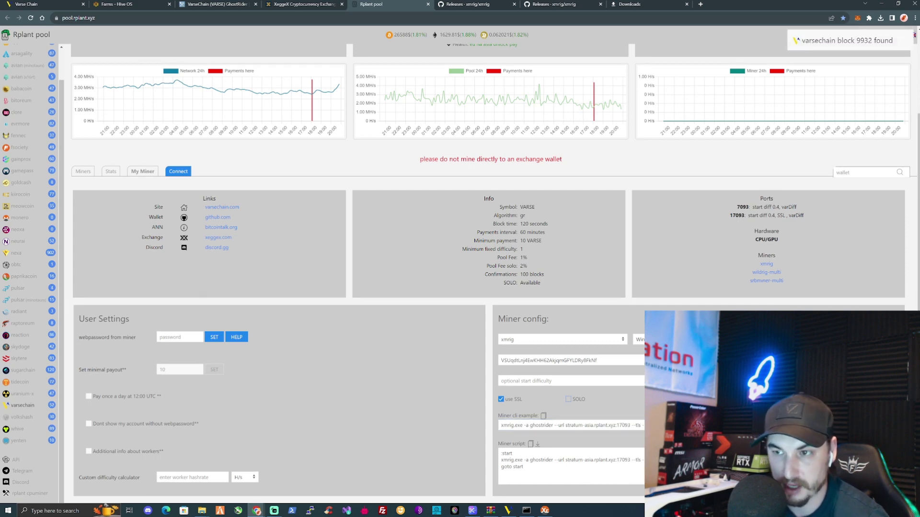
pyautogui.click(881, 3)
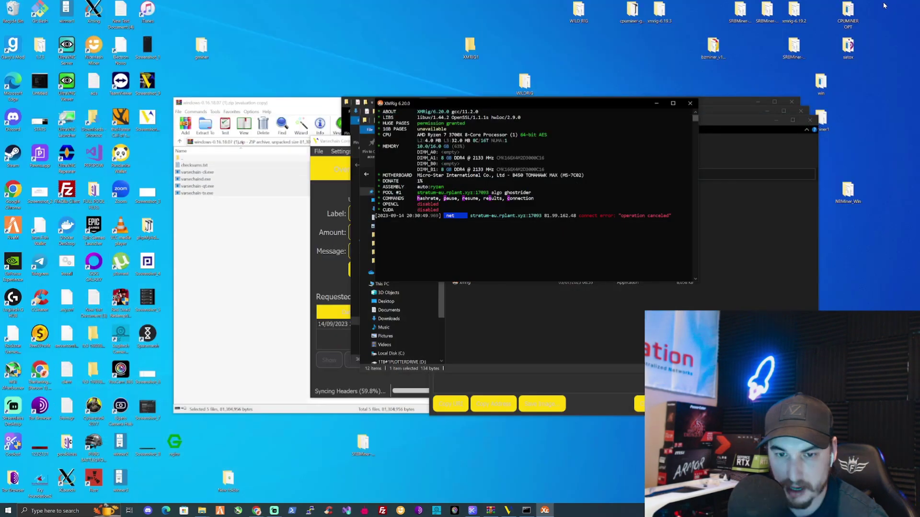
# Close XMRig and replace VASRSE's stratum-eu address with stratum-asia.rplant.xyz:17093.
pyautogui.click(689, 103)
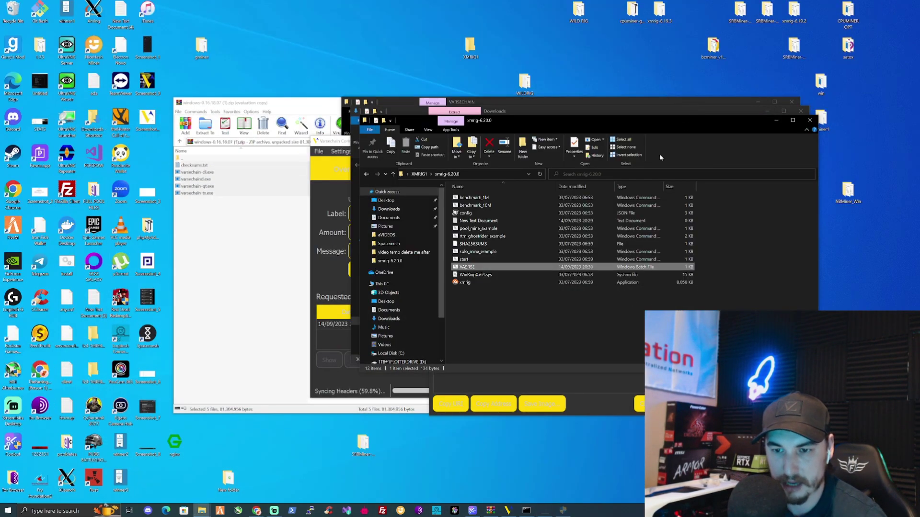
pyautogui.rightClick(482, 269)
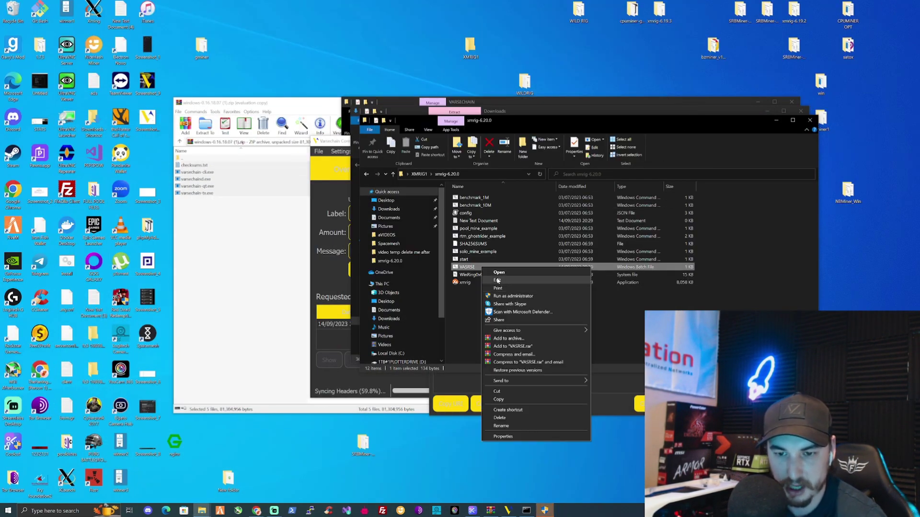
pyautogui.click(499, 282)
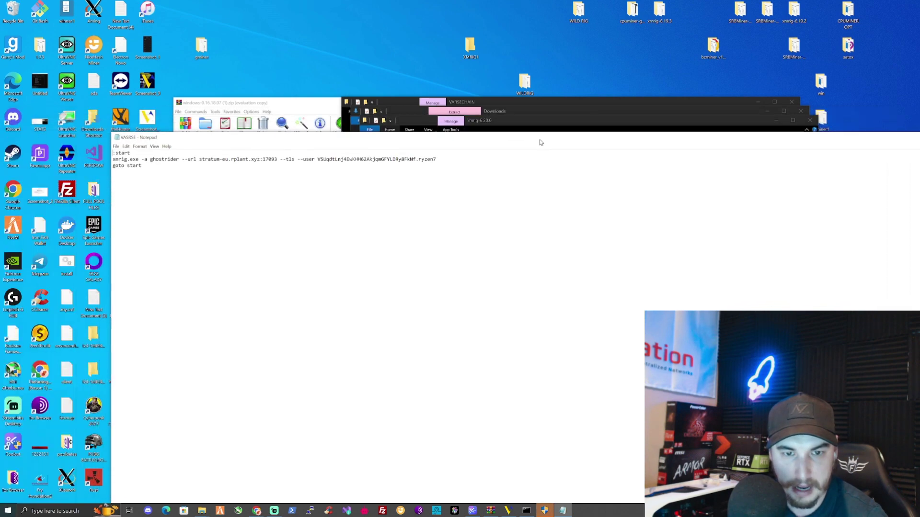
pyautogui.moveTo(278, 159); pyautogui.dragTo(199, 159)
pyautogui.hotkey('ctrl', 'v')
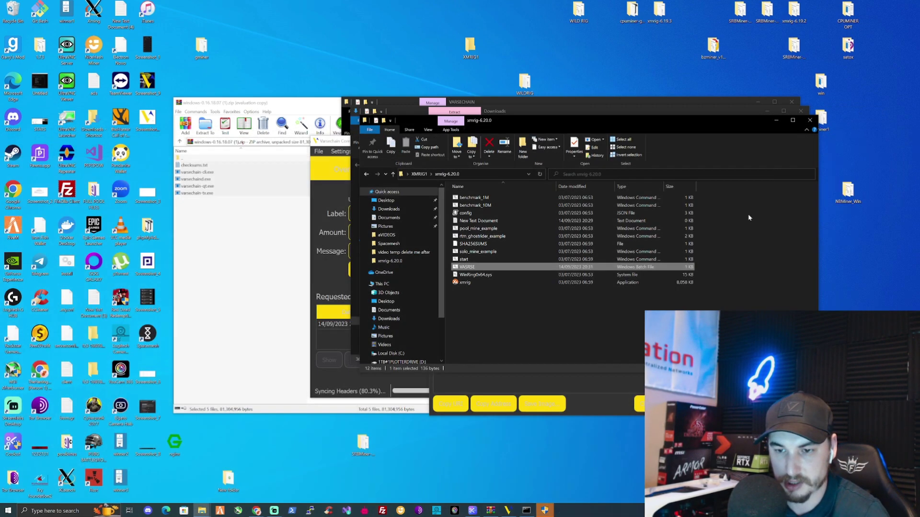
pyautogui.click(801, 153)
# Relaunch VASRSE.bat so XMRig mines ghostrider on the asia server, then return to Rplant.
pyautogui.doubleClick(461, 267)
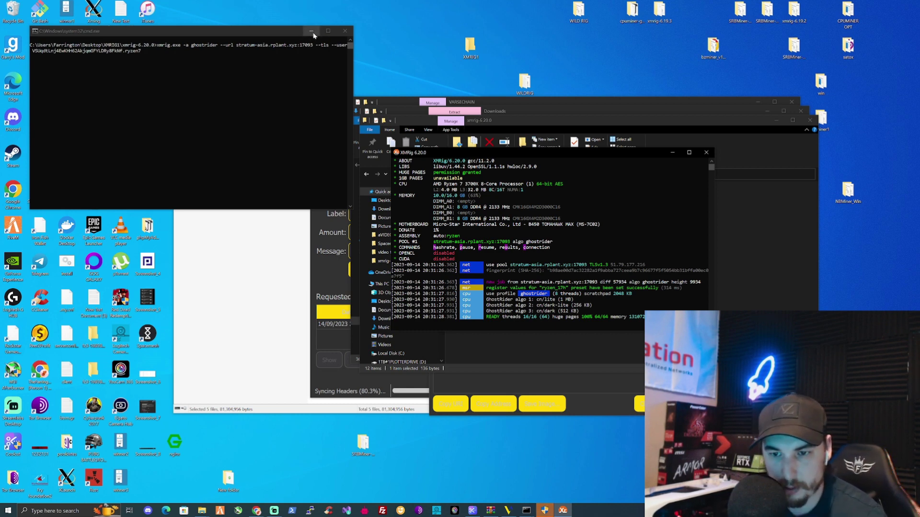
pyautogui.click(311, 32)
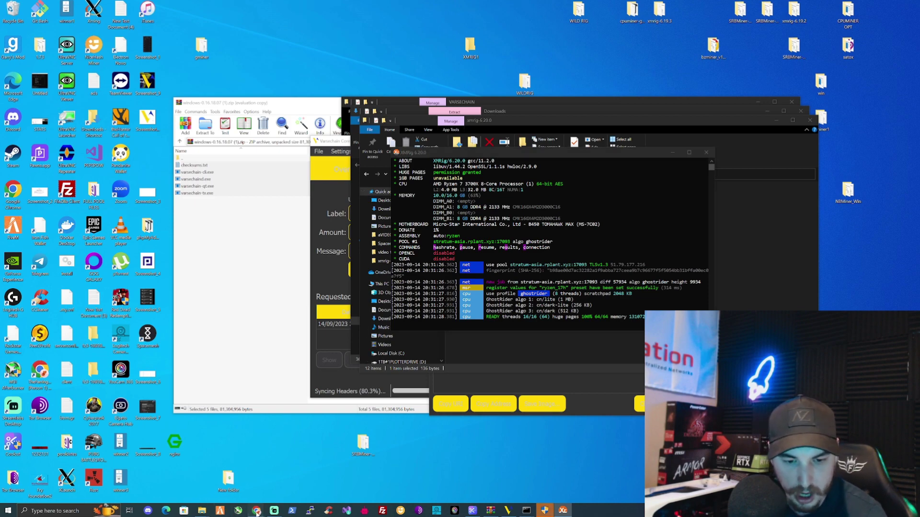
pyautogui.moveTo(259, 510)
pyautogui.click(293, 473)
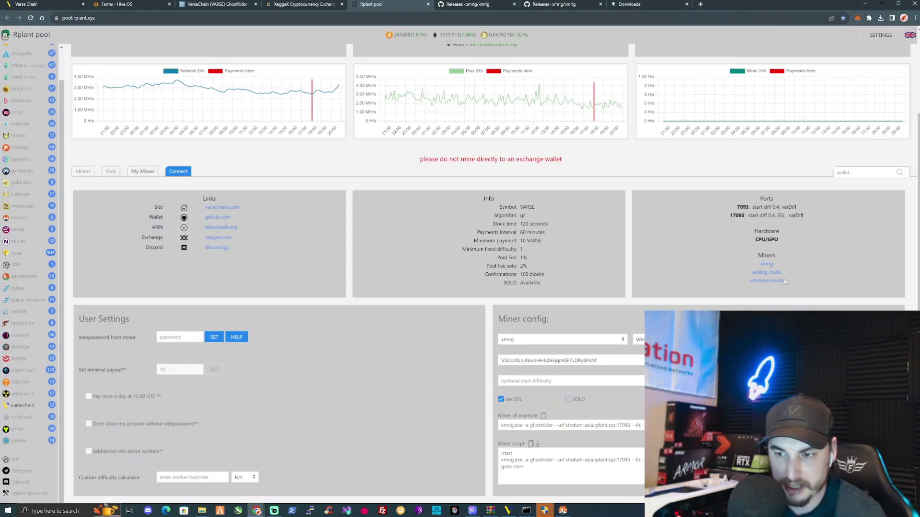
# Download the wildrig-multi Windows 0.36.10 package from its releases page.
pyautogui.click(767, 272)
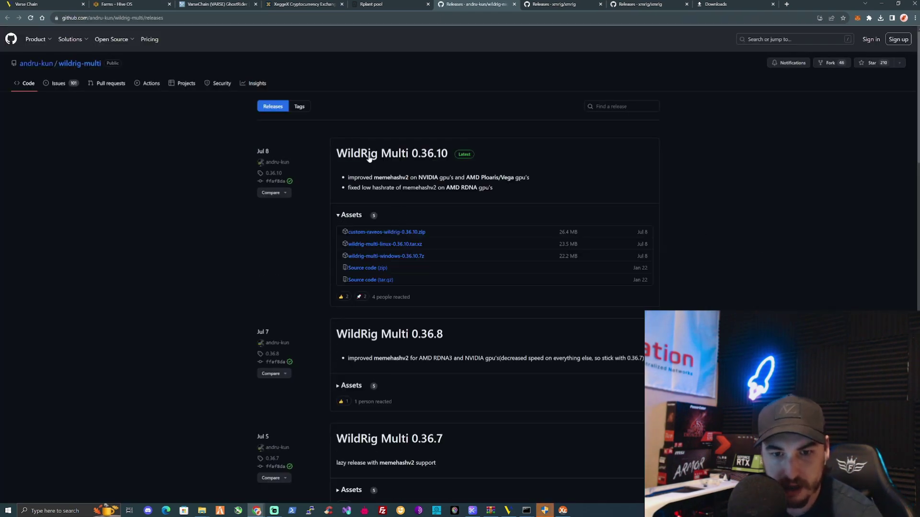
pyautogui.click(385, 258)
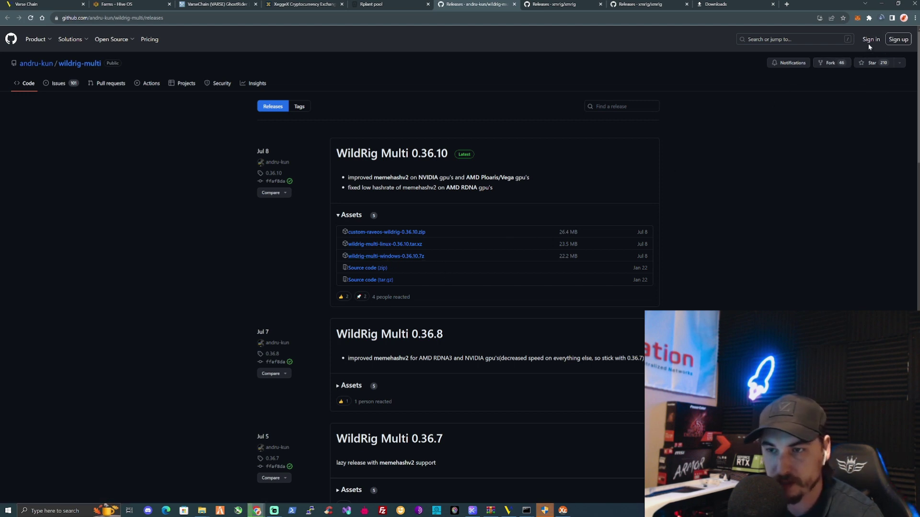
pyautogui.click(372, 5)
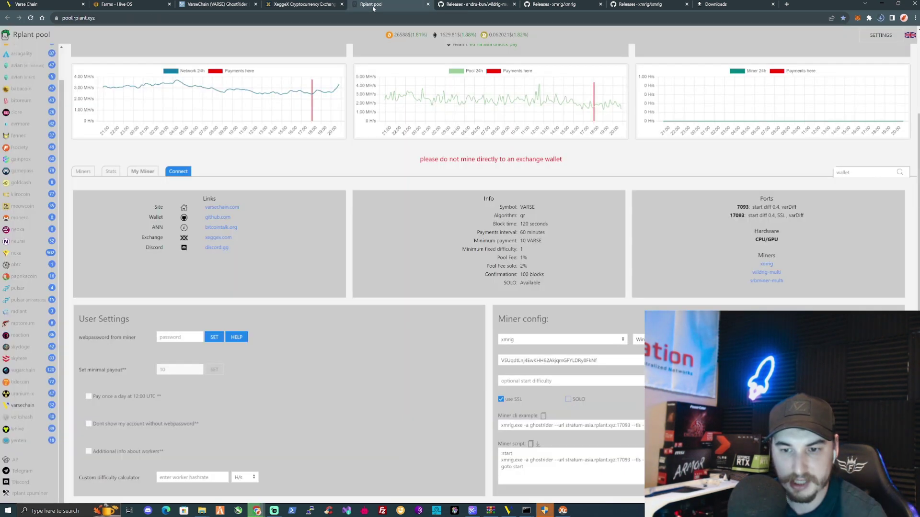
# Switch Rplant's miner config to wildrig-multi, copy its script, and show Chrome downloads.
pyautogui.click(565, 339)
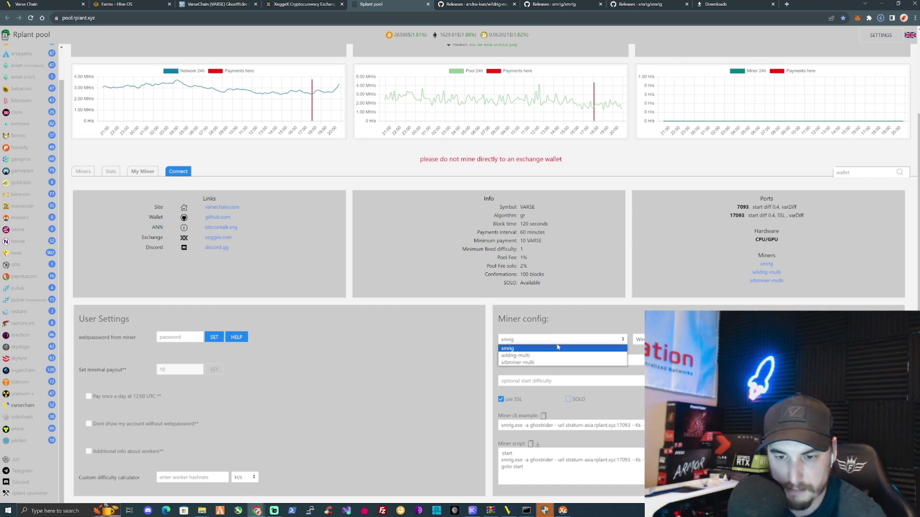
pyautogui.click(535, 356)
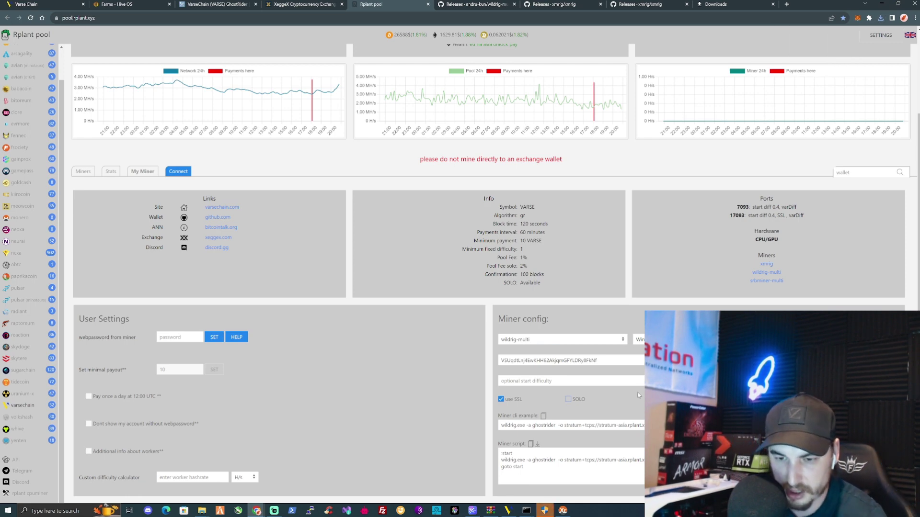
pyautogui.click(531, 445)
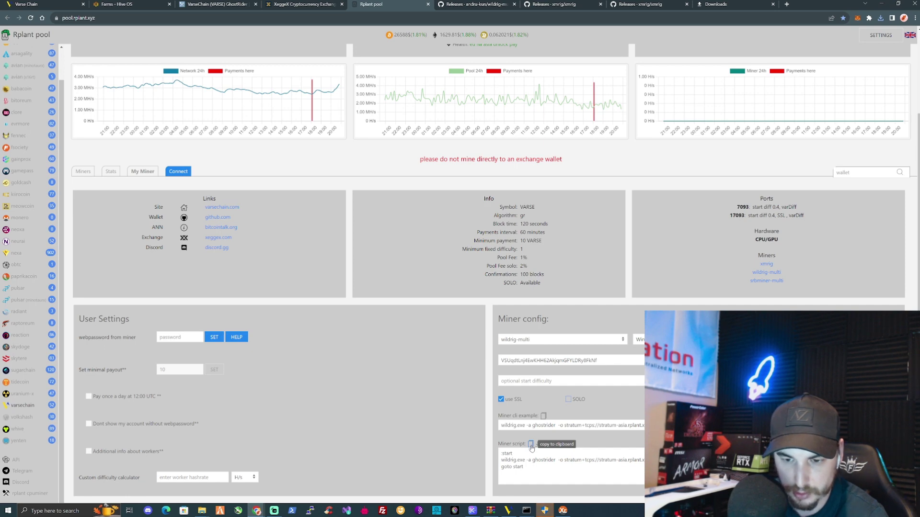
pyautogui.click(531, 445)
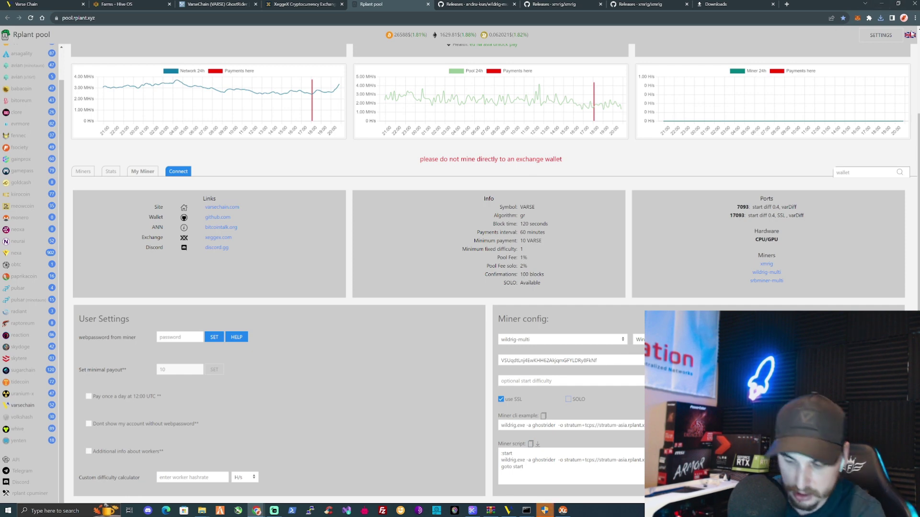
pyautogui.hotkey('ctrl', 'j')
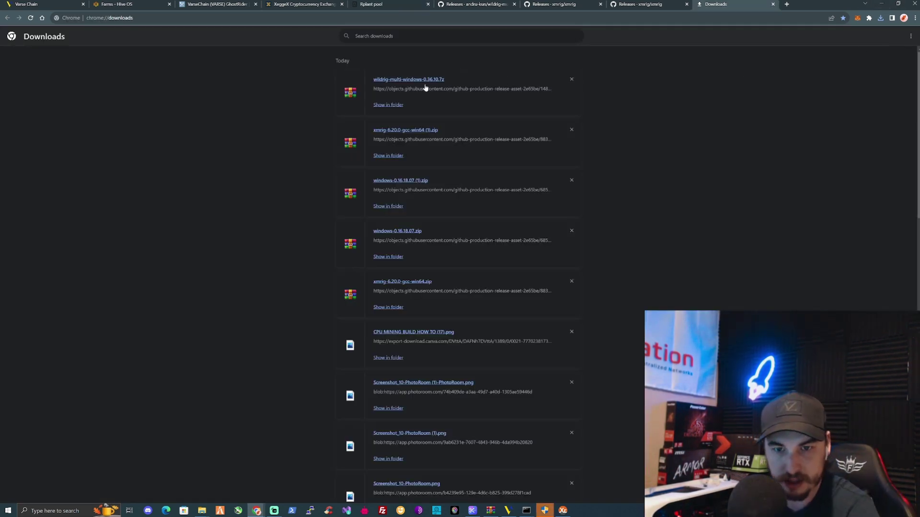
# Open the wildrig-multi archive in WinRAR and create a desktop folder named WILDRIG1.
pyautogui.click(407, 79)
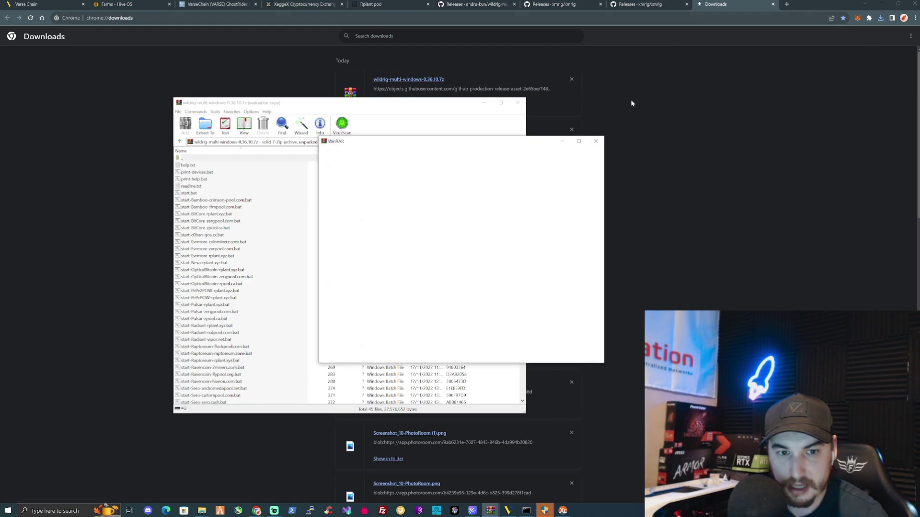
pyautogui.click(595, 141)
pyautogui.click(881, 4)
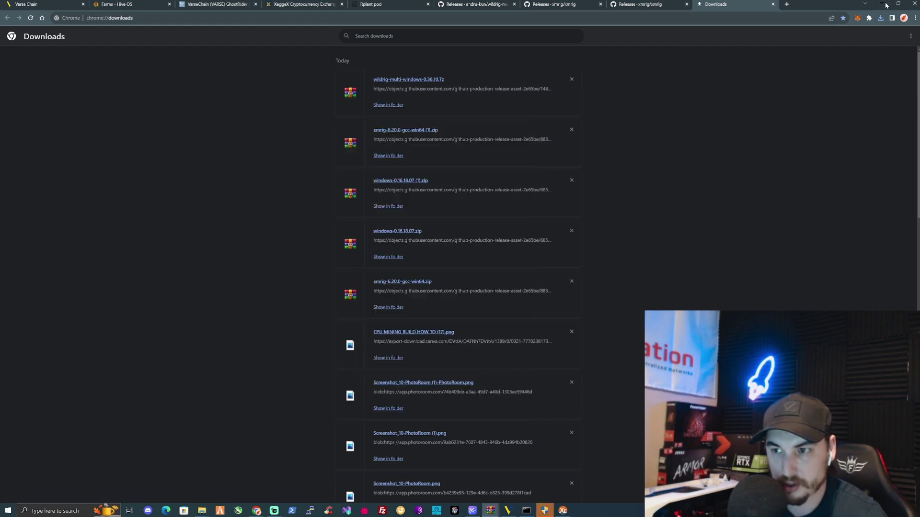
pyautogui.rightClick(412, 45)
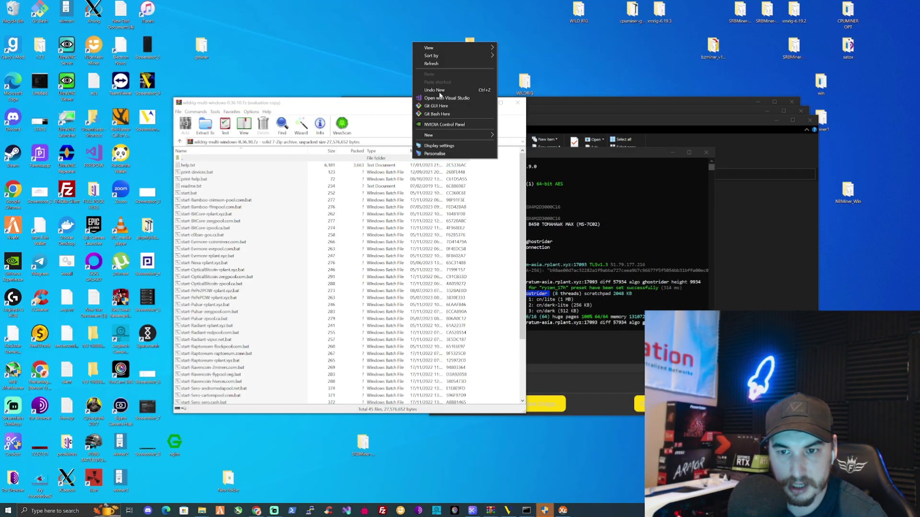
pyautogui.moveTo(464, 135)
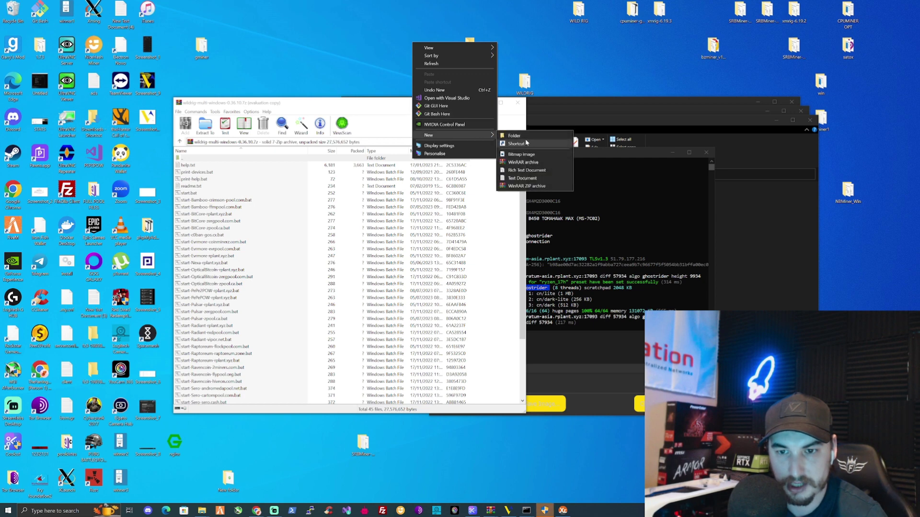
pyautogui.click(513, 135)
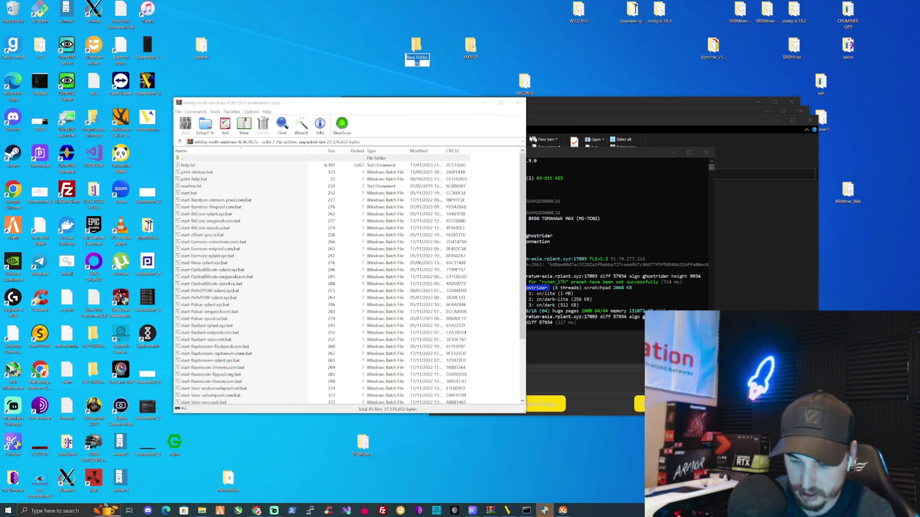
pyautogui.write('WiLD')
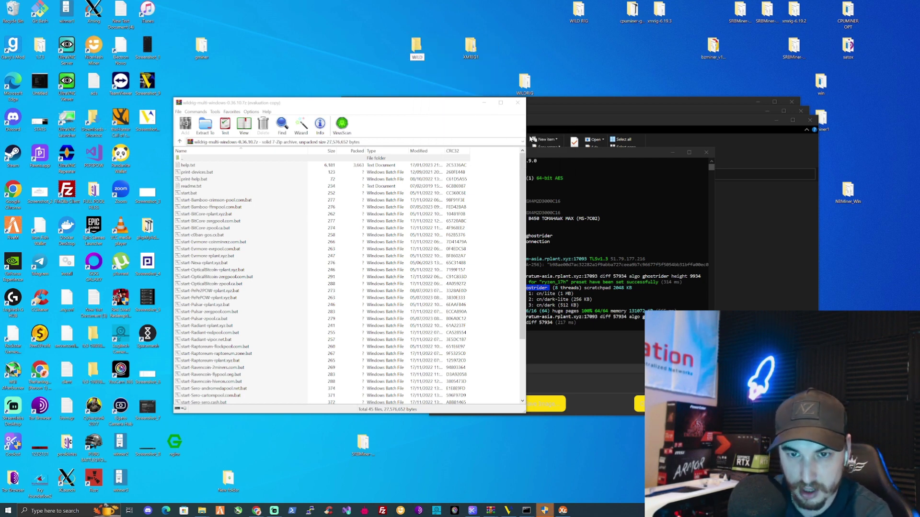
pyautogui.write('RIG1')
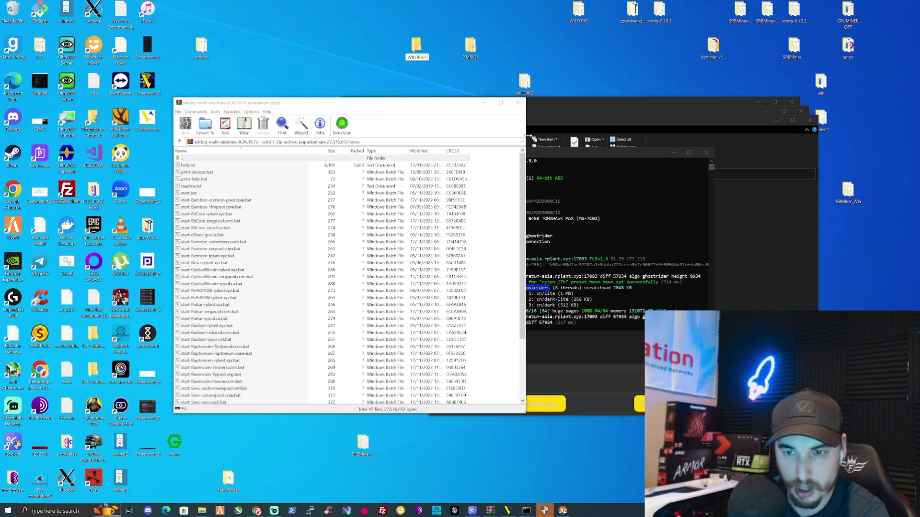
pyautogui.press('Return')
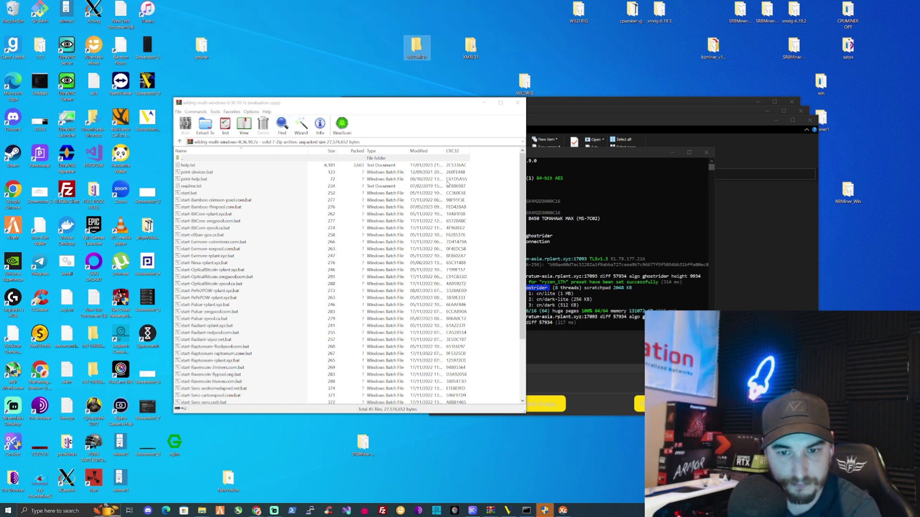
# Extract all wildrig-multi files into WILDRIG1, close WinRAR, and open the folder.
pyautogui.moveTo(447, 161); pyautogui.dragTo(243, 401)
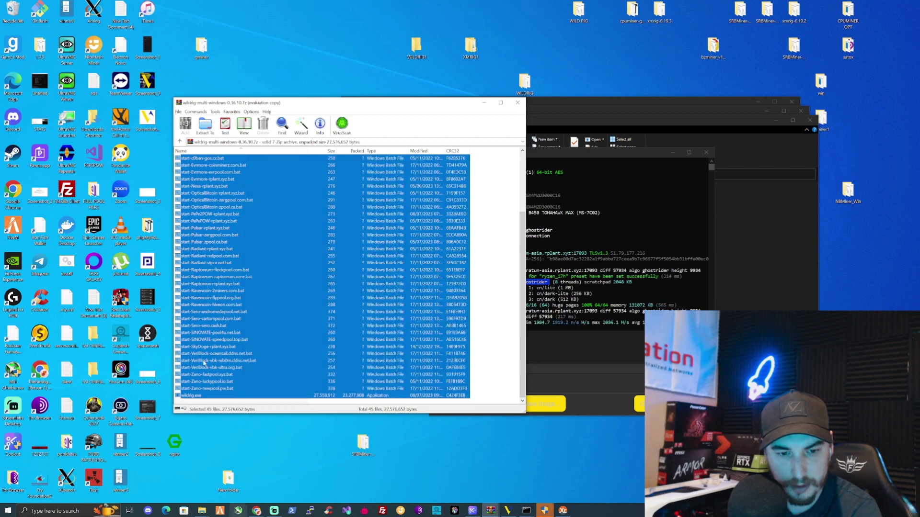
pyautogui.moveTo(204, 362); pyautogui.dragTo(416, 46)
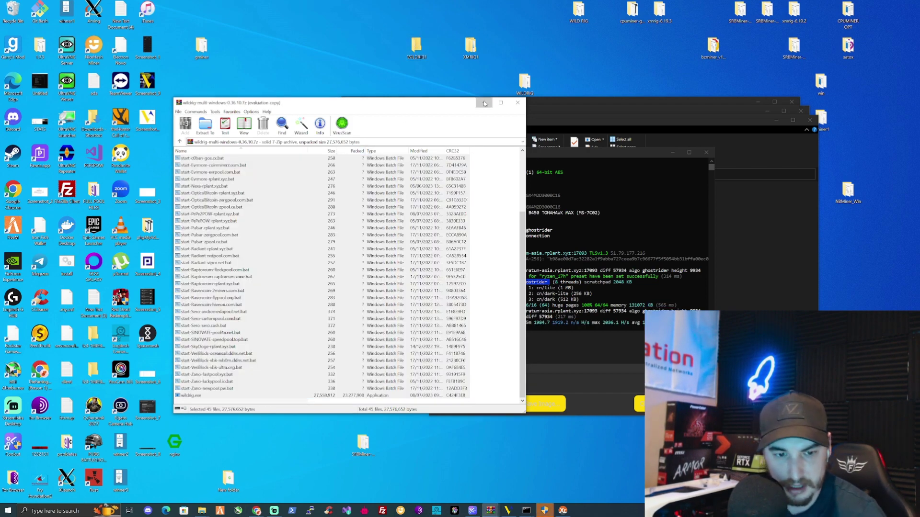
pyautogui.hotkey('alt', 'F4')
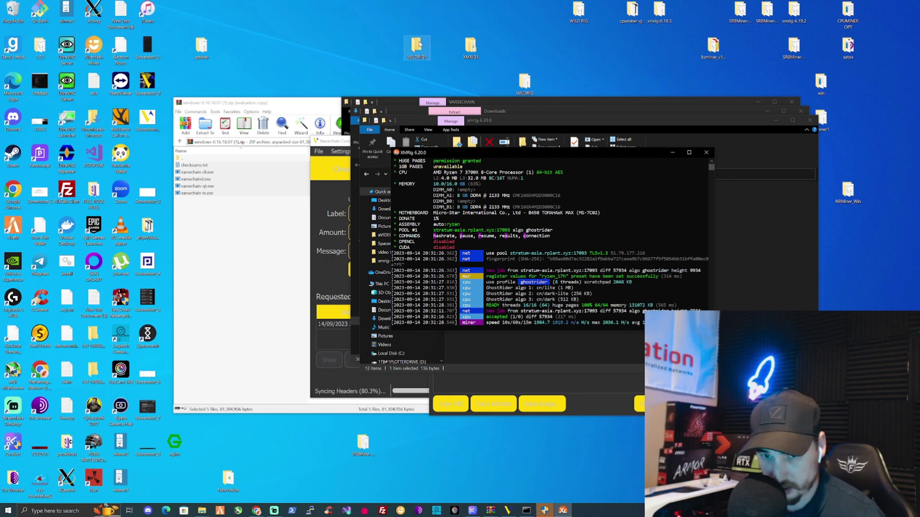
pyautogui.doubleClick(417, 45)
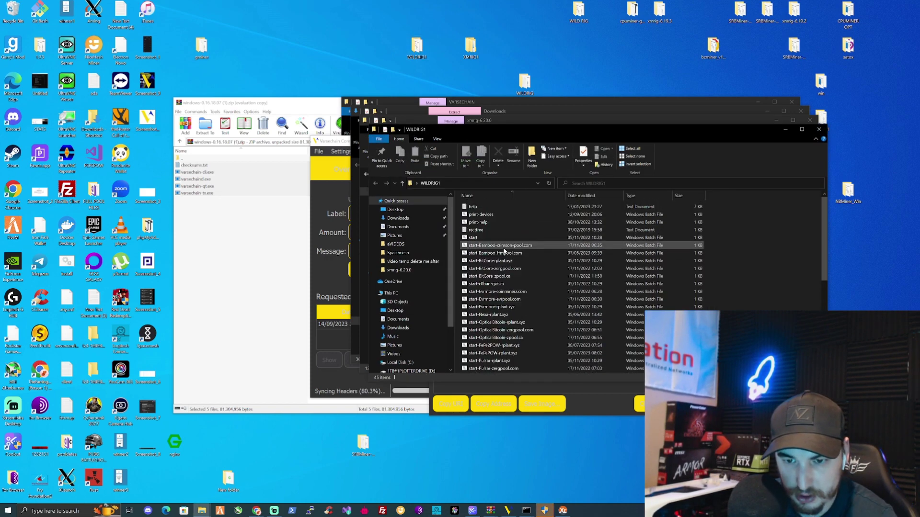
# Create a new text document named VARSDE in the WILDRIG1 folder and open it.
pyautogui.rightClick(786, 267)
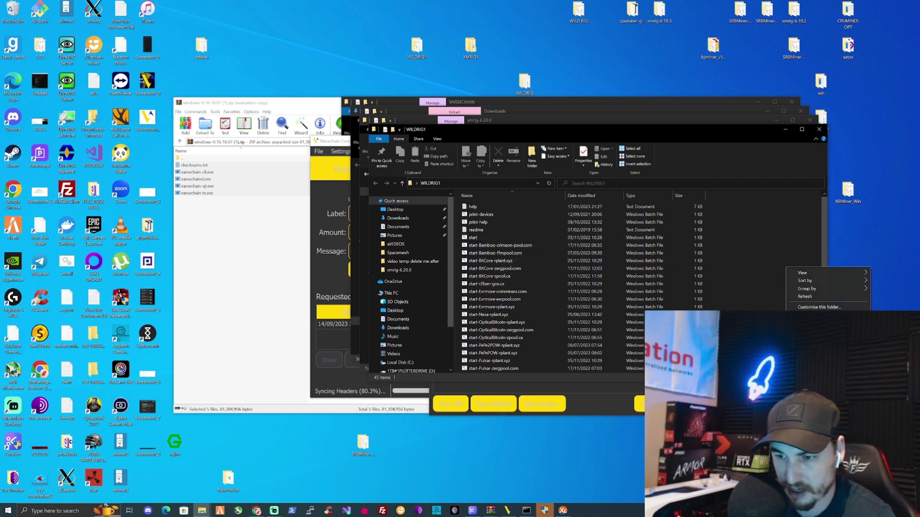
pyautogui.click(718, 431)
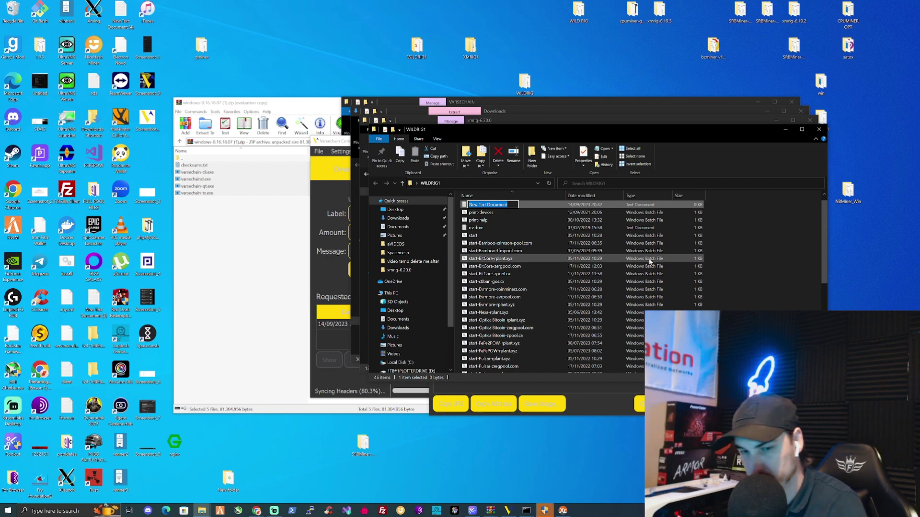
pyautogui.write('VARSDE')
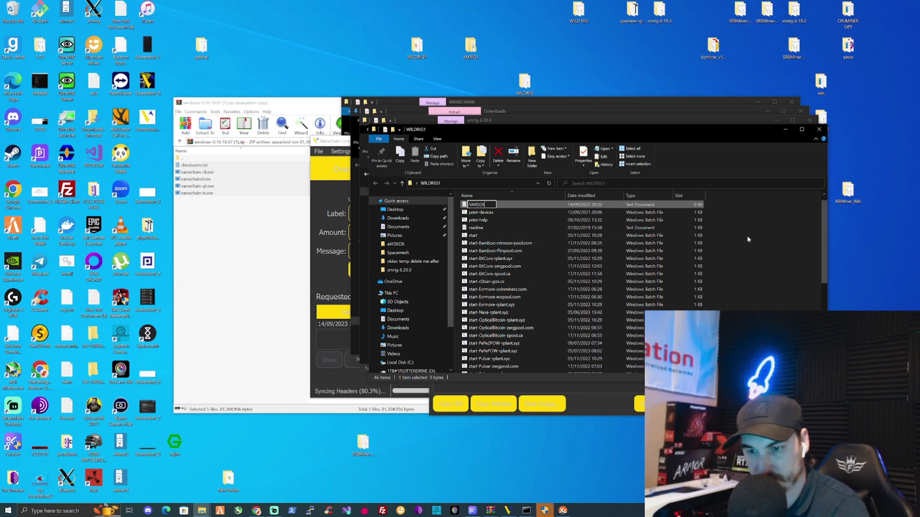
pyautogui.press('Return')
pyautogui.doubleClick(477, 204)
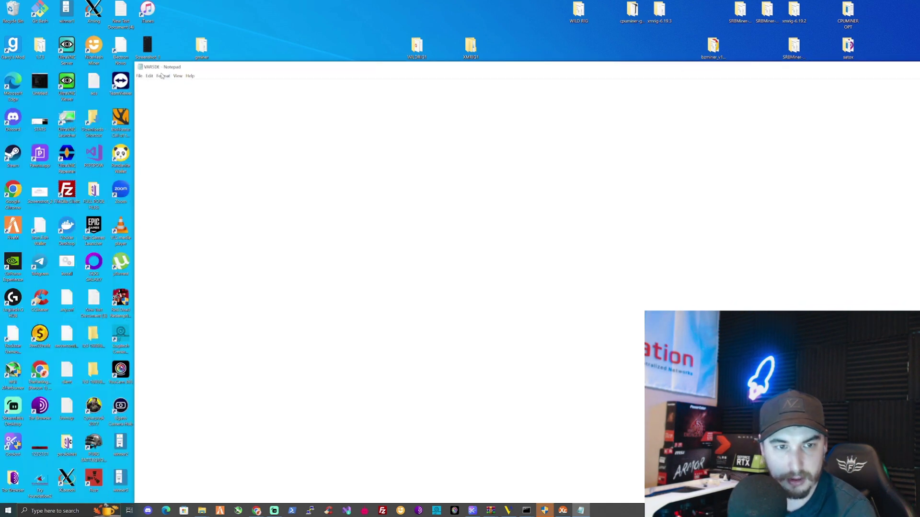
# Paste the three-line wildrig ghostrider script into VARSDE and save it.
pyautogui.hotkey('ctrl', 'v')
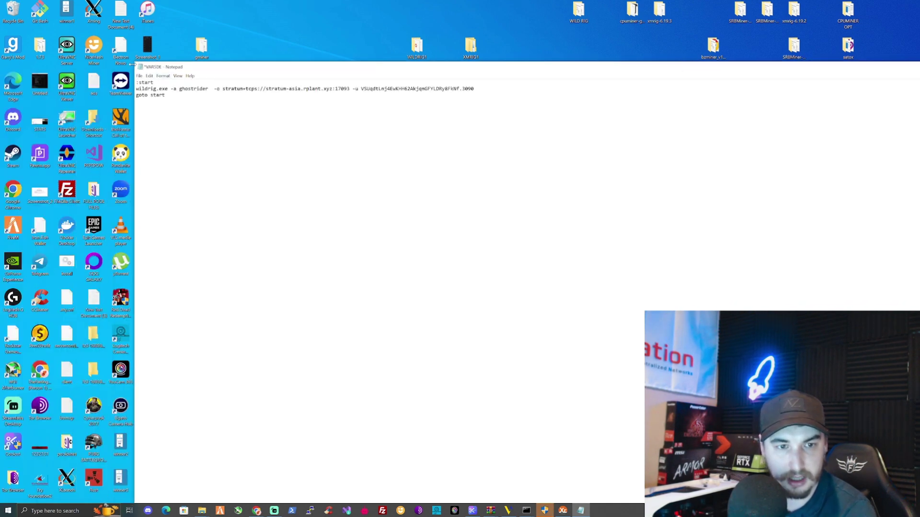
pyautogui.moveTo(133, 59); pyautogui.dragTo(111, 48)
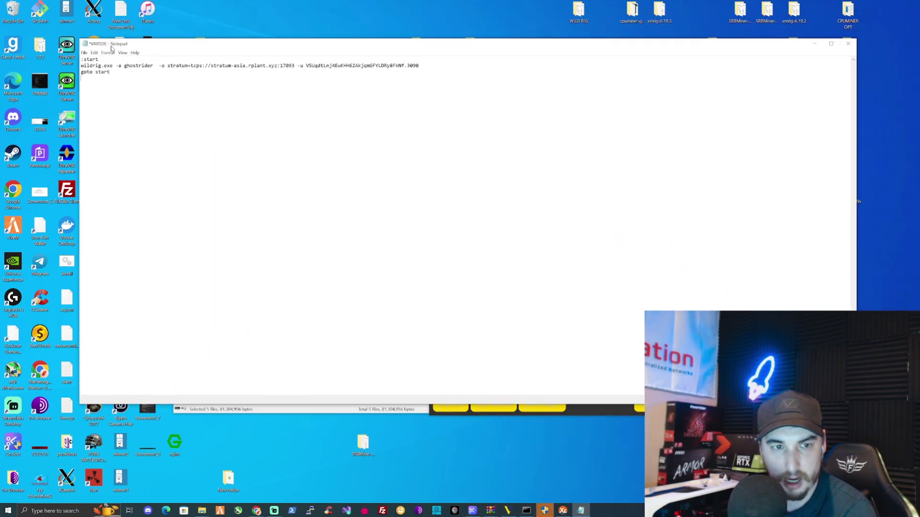
pyautogui.click(84, 53)
pyautogui.click(95, 84)
# Open the example wildrig batch file for reference, then close it.
pyautogui.moveTo(181, 54); pyautogui.dragTo(177, 105)
pyautogui.moveTo(814, 94); pyautogui.dragTo(822, 282)
pyautogui.click(498, 250)
pyautogui.rightClick(498, 251)
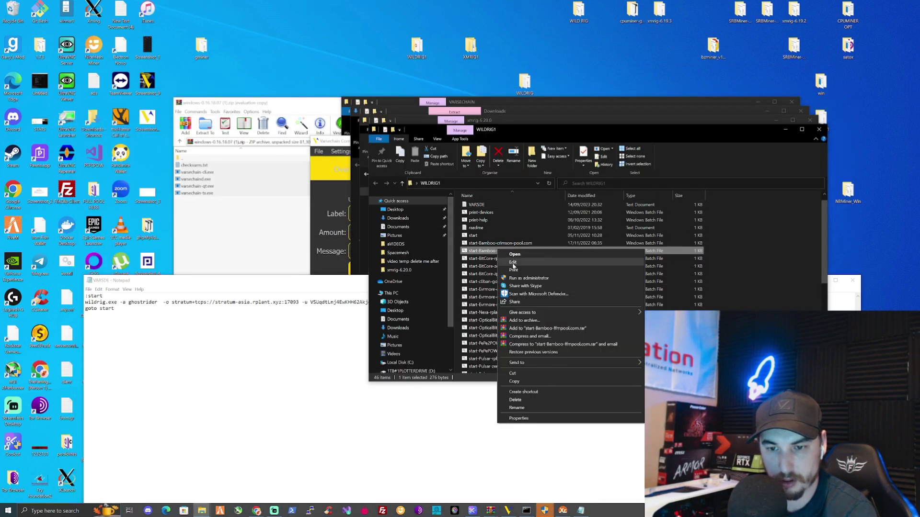
pyautogui.click(512, 262)
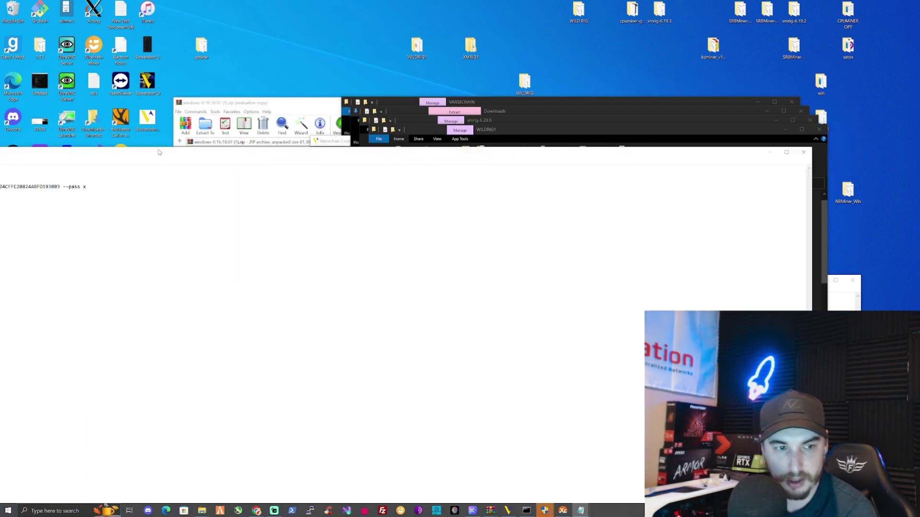
pyautogui.moveTo(159, 158); pyautogui.dragTo(547, 146)
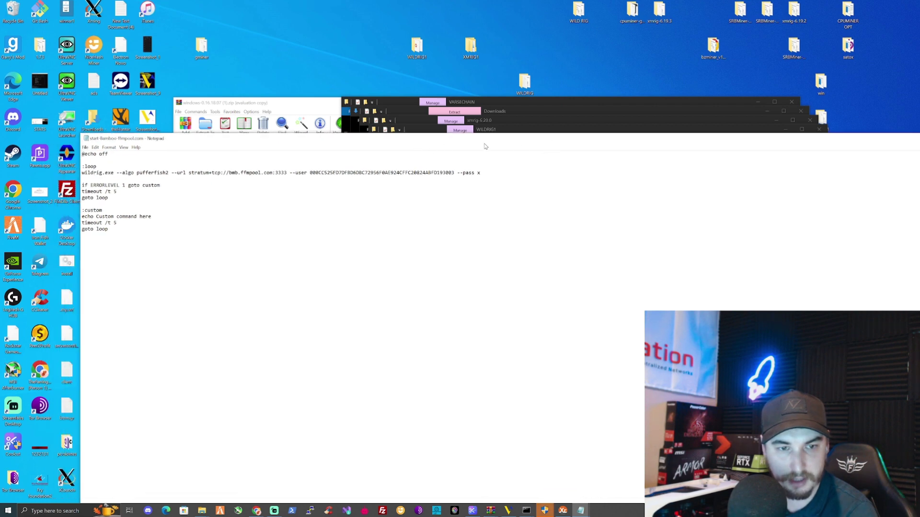
pyautogui.moveTo(485, 146); pyautogui.dragTo(72, 136)
pyautogui.click(783, 129)
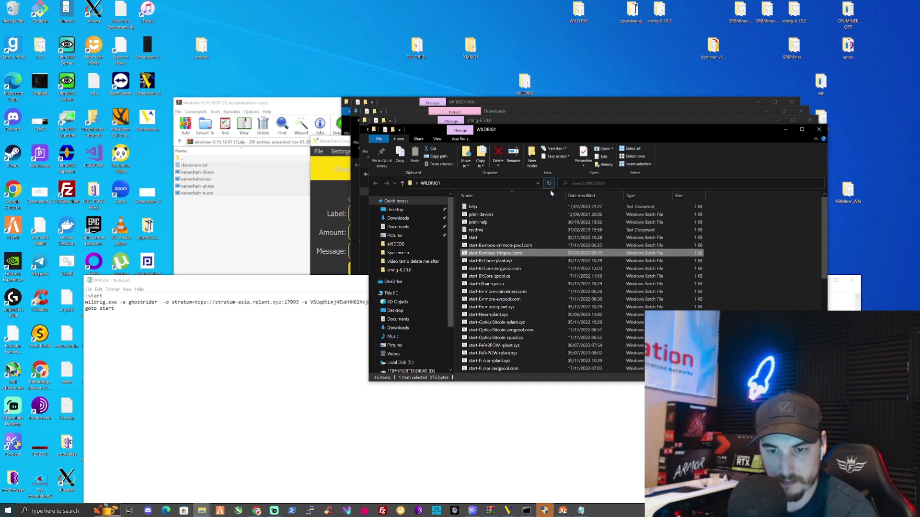
pyautogui.scroll(-8, 492, 235)
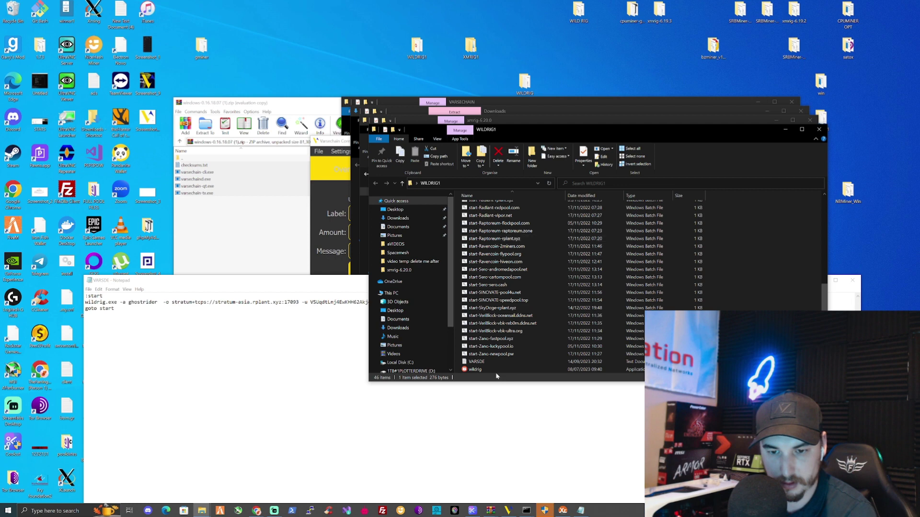
# Save the VARSDE script as a .bat batch file.
pyautogui.click(89, 289)
pyautogui.click(110, 327)
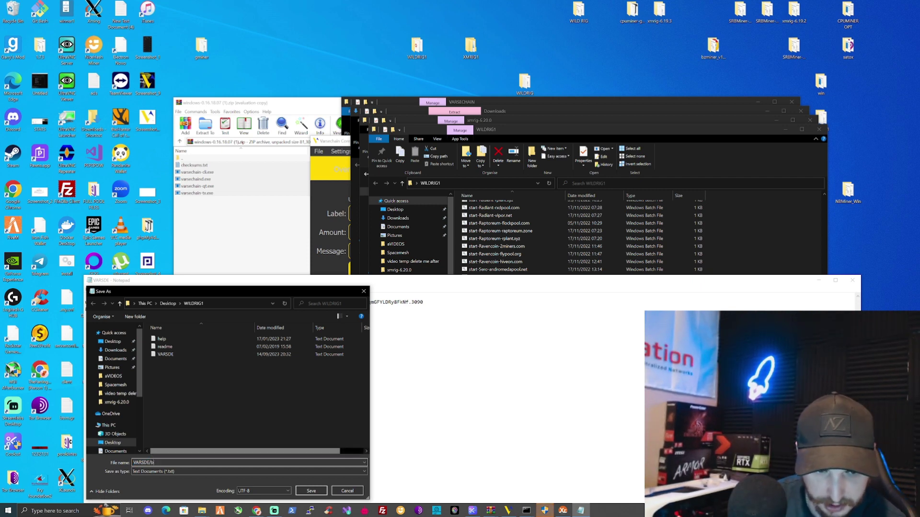
pyautogui.write('.')
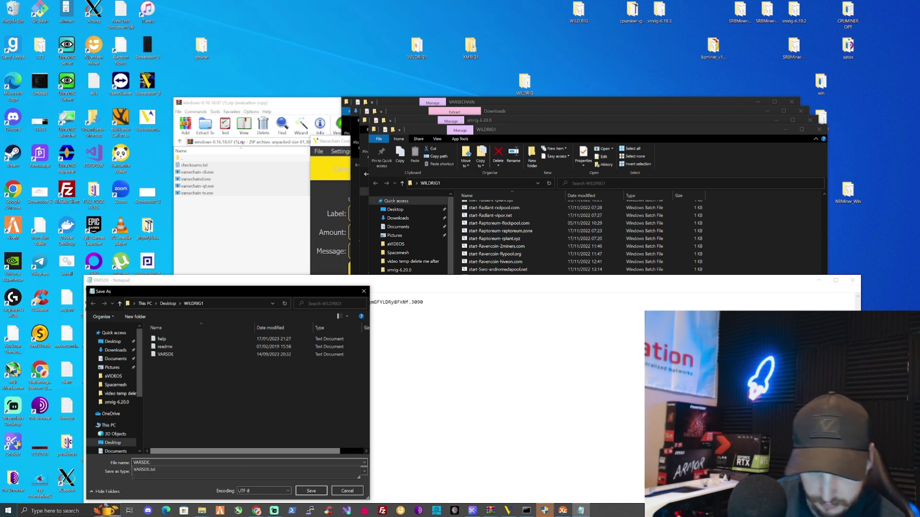
pyautogui.write('bat')
pyautogui.press('Return')
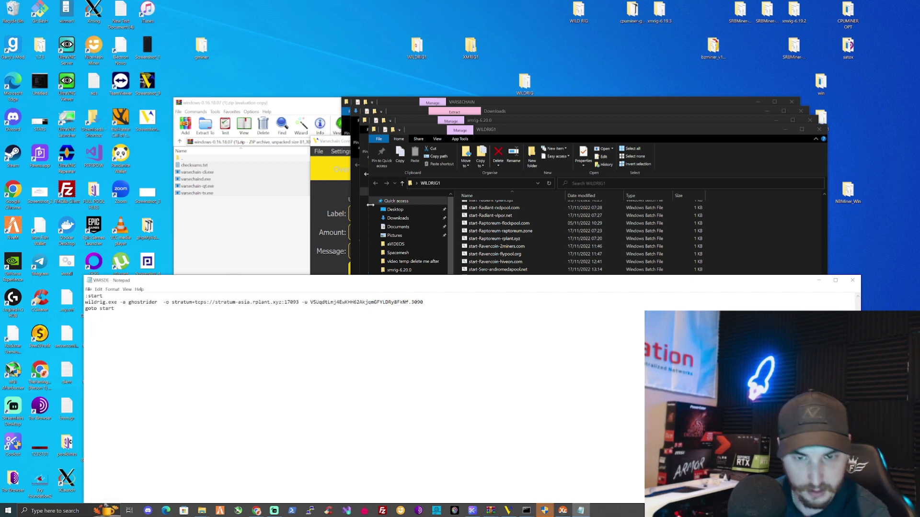
# Run the VARSDE batch file to start wildrig mining, then close the script in Notepad.
pyautogui.click(538, 138)
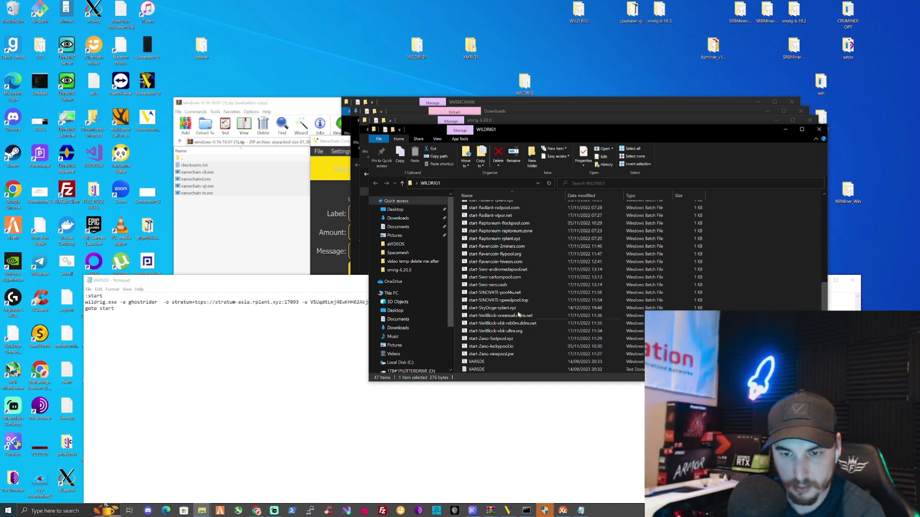
pyautogui.click(495, 362)
pyautogui.doubleClick(494, 362)
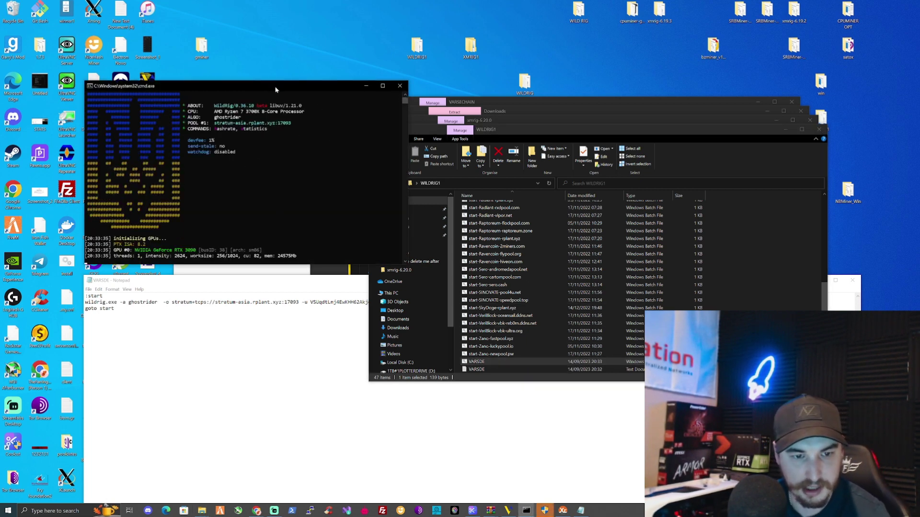
pyautogui.moveTo(275, 89); pyautogui.dragTo(587, 123)
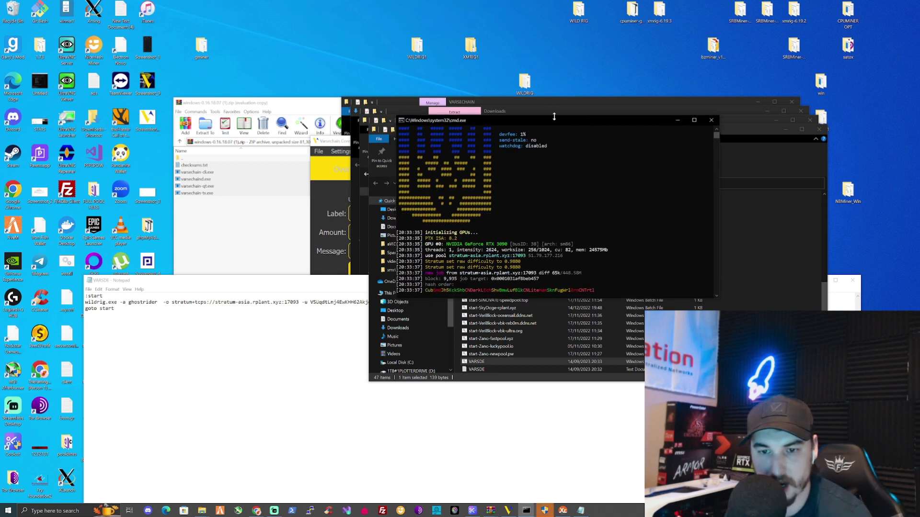
pyautogui.click(223, 281)
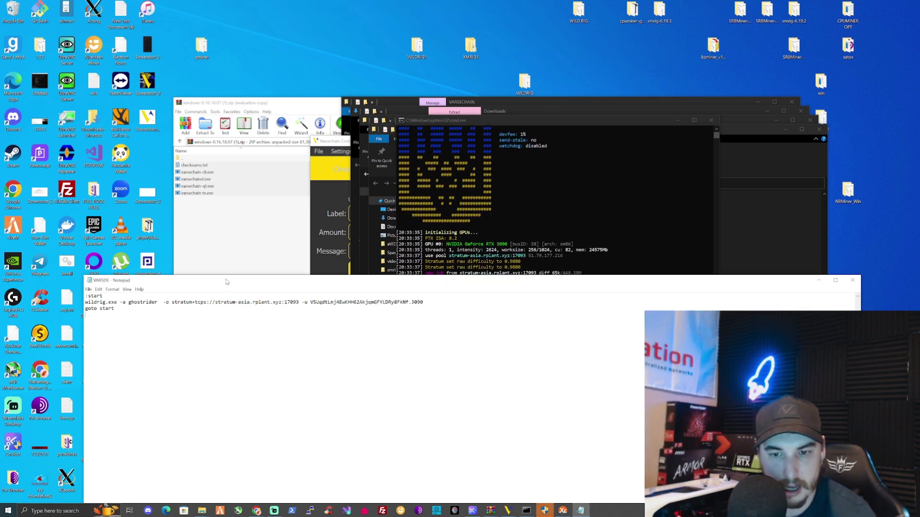
pyautogui.click(851, 279)
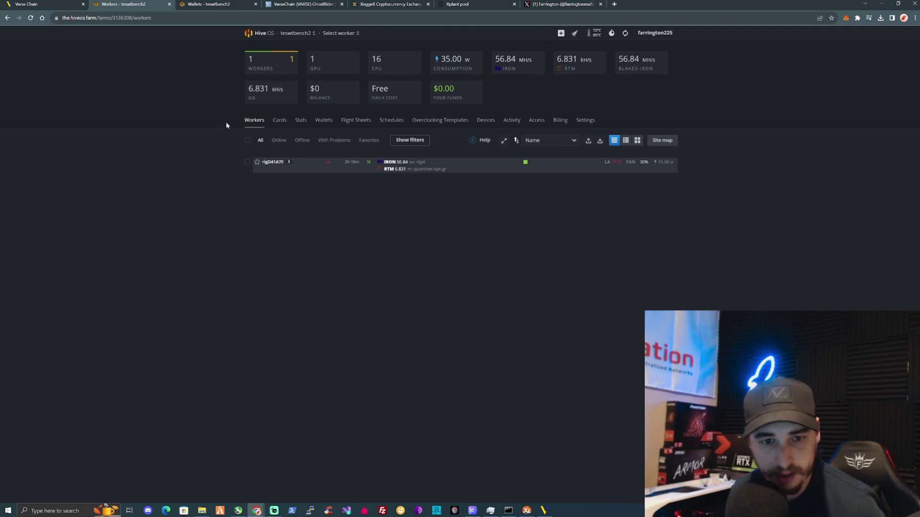
# Start a new wallet on the Wallets page with varse as its coin.
pyautogui.click(333, 120)
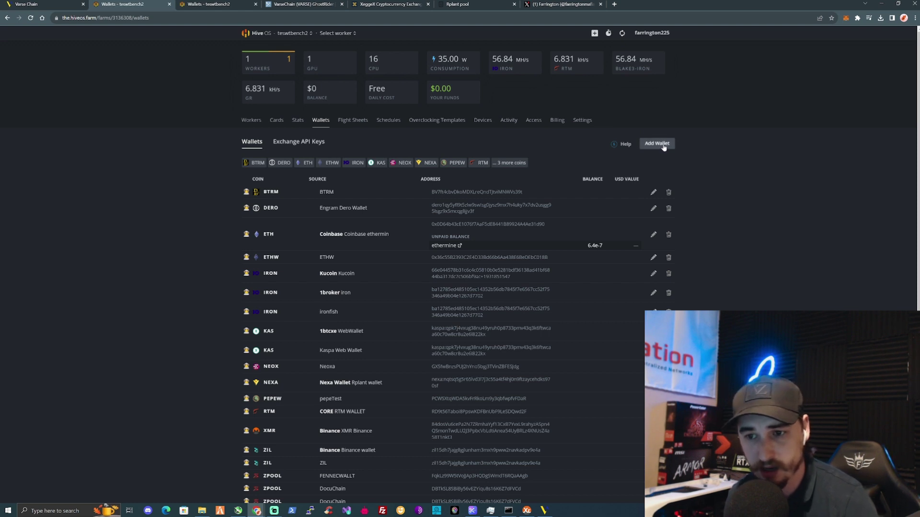
pyautogui.click(662, 145)
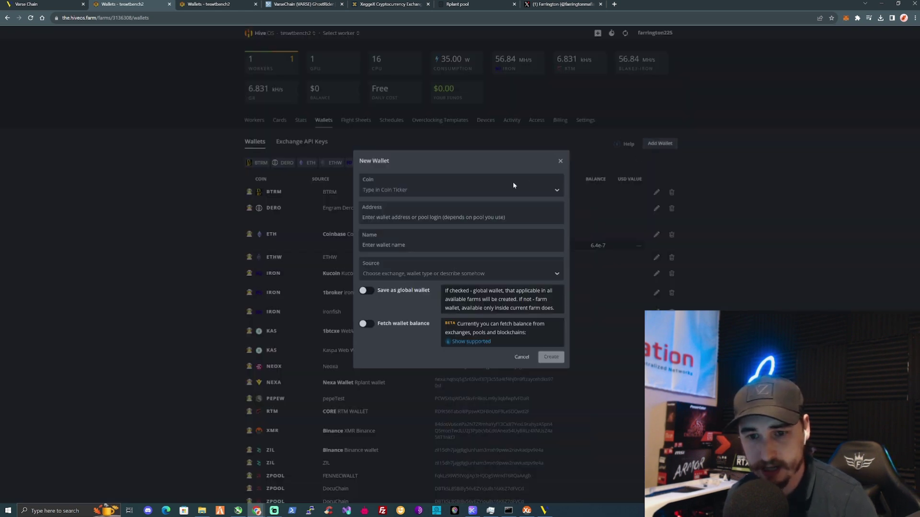
pyautogui.click(405, 191)
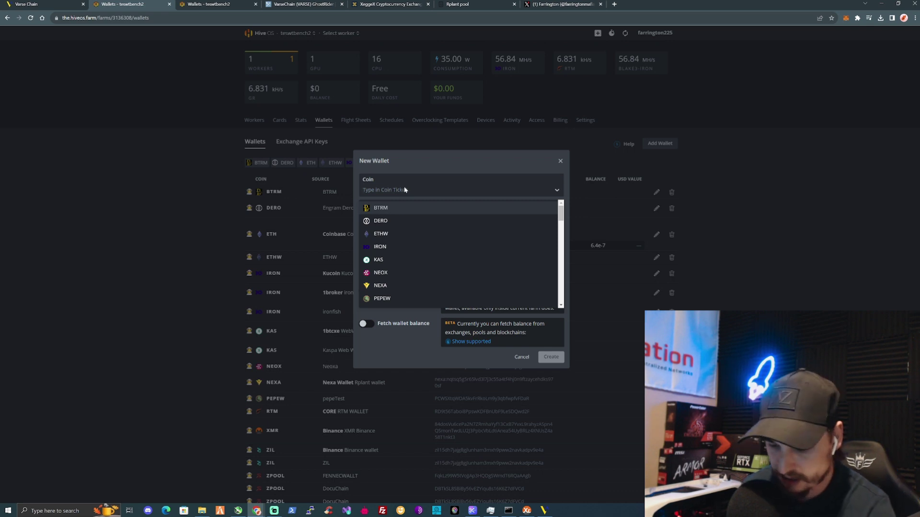
pyautogui.write('varse')
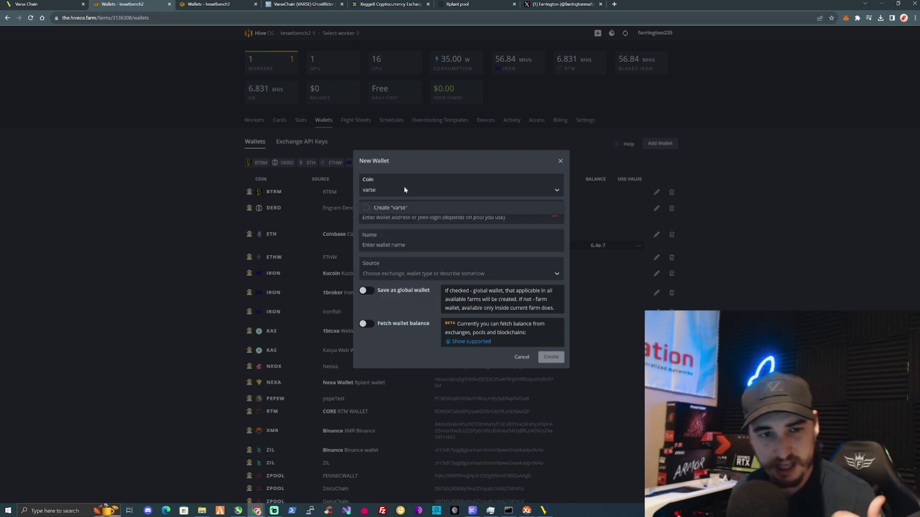
pyautogui.click(407, 190)
pyautogui.click(409, 190)
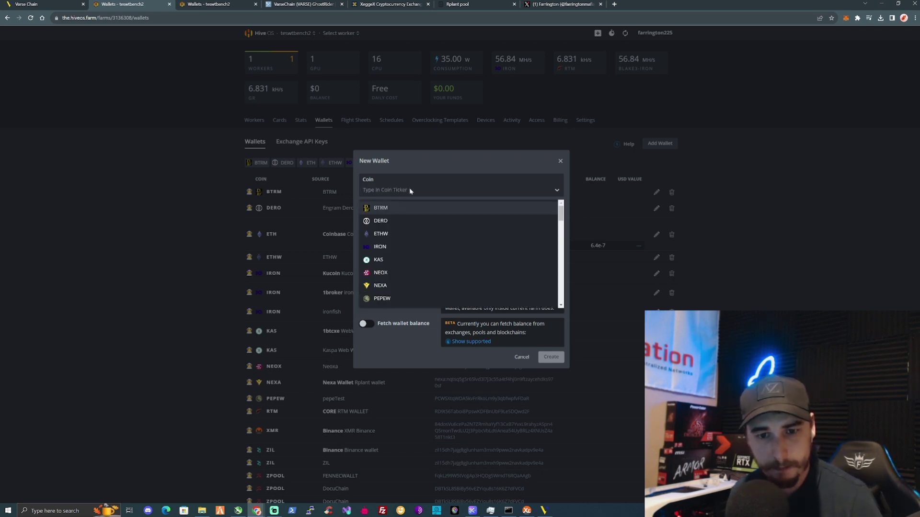
pyautogui.write('var')
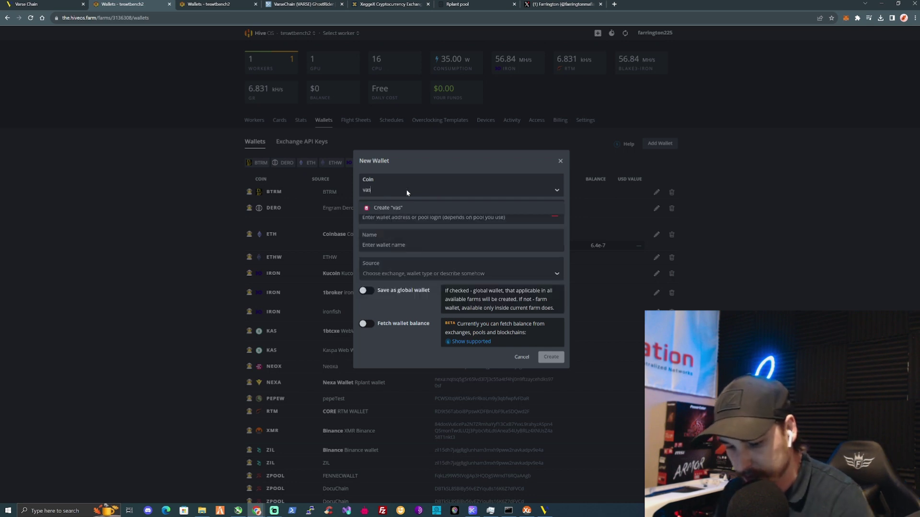
pyautogui.write('se')
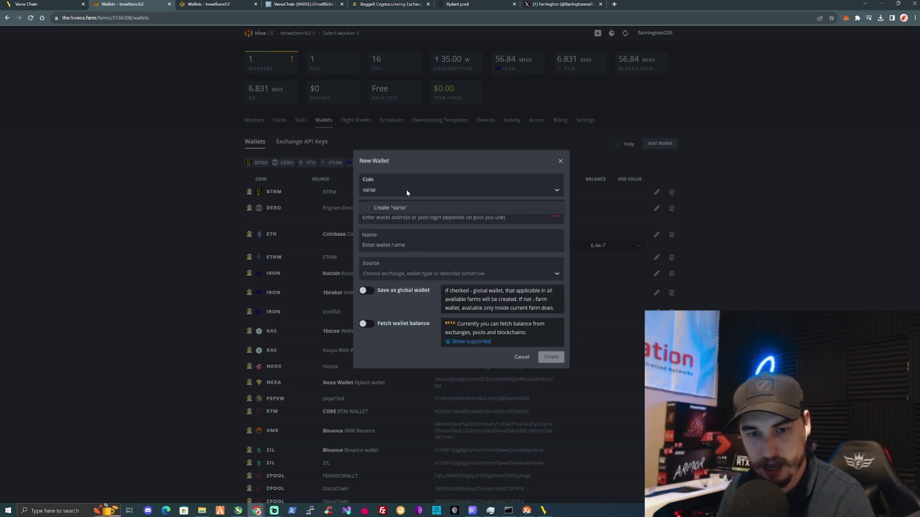
pyautogui.press('Return')
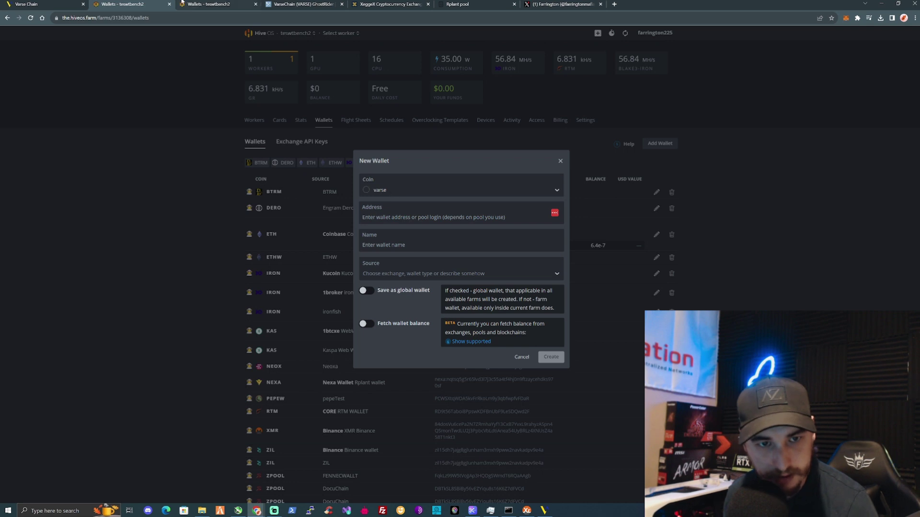
# Copy the mining receive address from the Varse core wallet into the wallet address field.
pyautogui.click(211, 3)
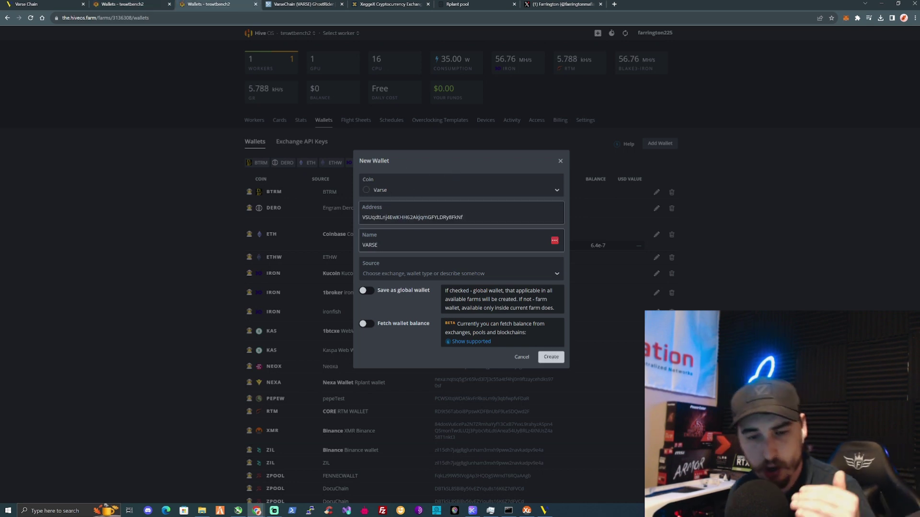
pyautogui.click(543, 510)
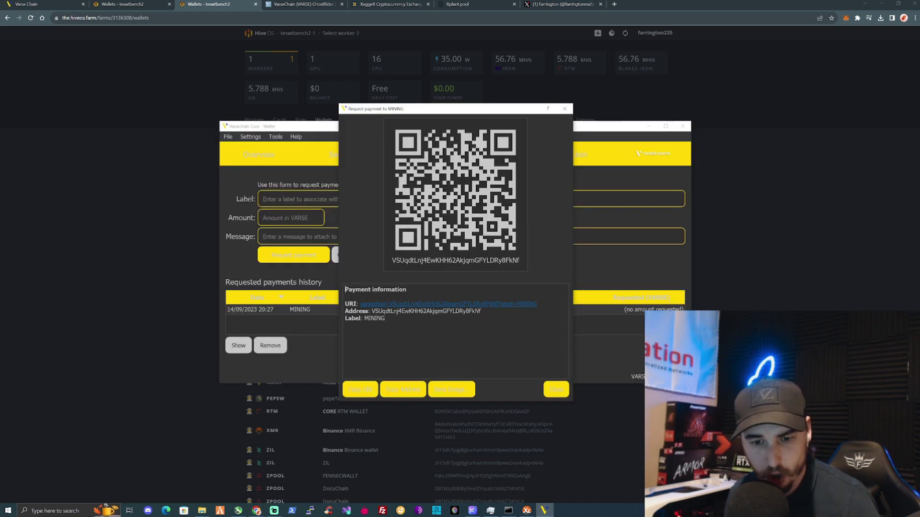
pyautogui.click(397, 395)
pyautogui.click(397, 407)
pyautogui.click(460, 217)
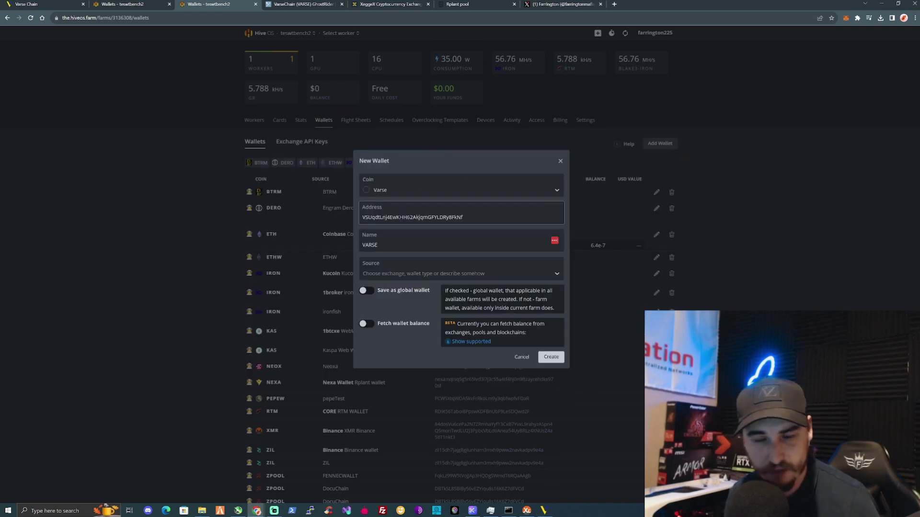
# Finish the wallet form and create the VARSE wallet.
pyautogui.click(460, 245)
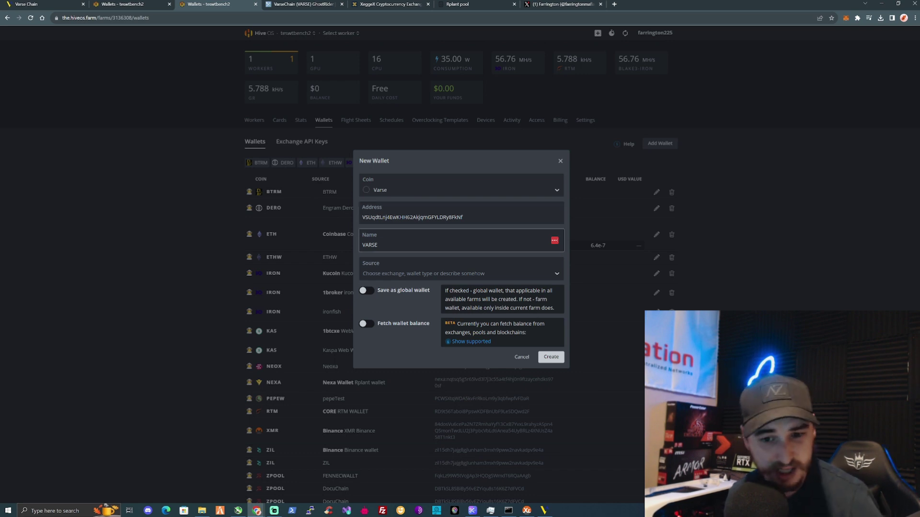
pyautogui.click(443, 274)
pyautogui.click(443, 274)
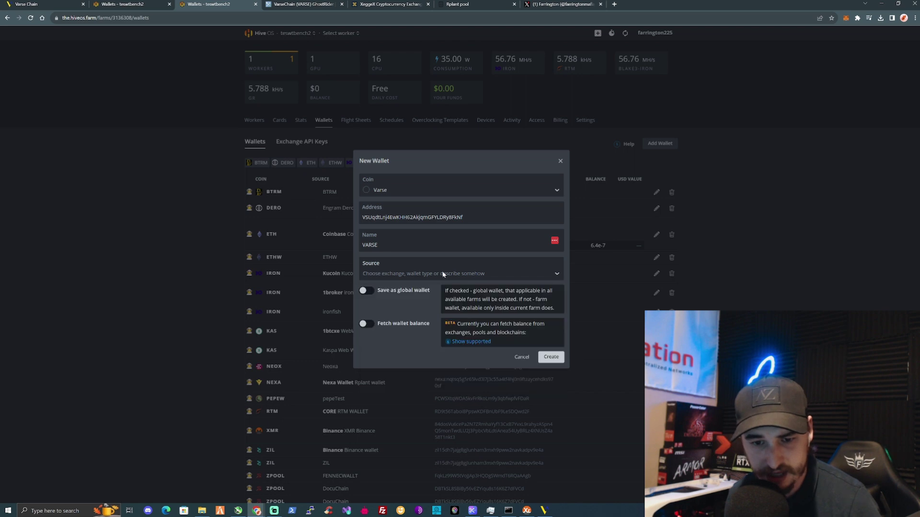
pyautogui.click(549, 360)
pyautogui.click(551, 359)
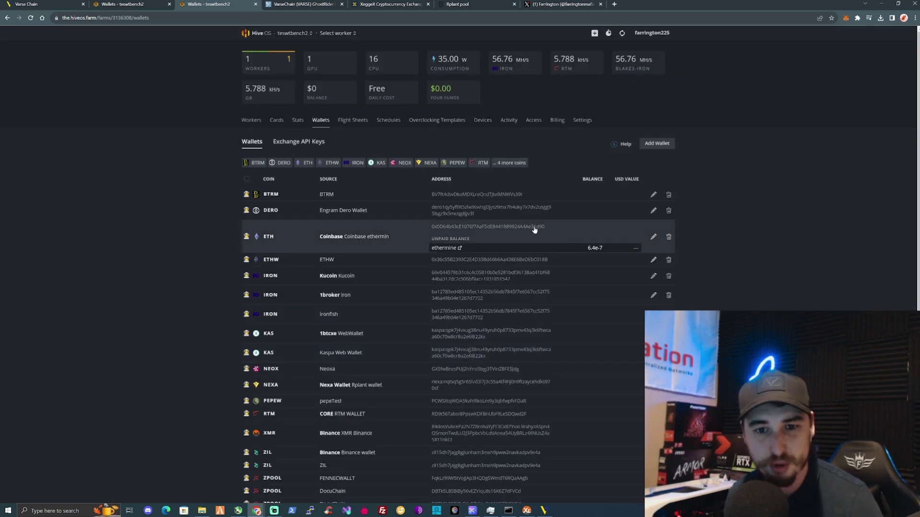
# On Flight Sheets, set coin Varse, wallet VARSE and pool 'Configure in miner'.
pyautogui.click(354, 122)
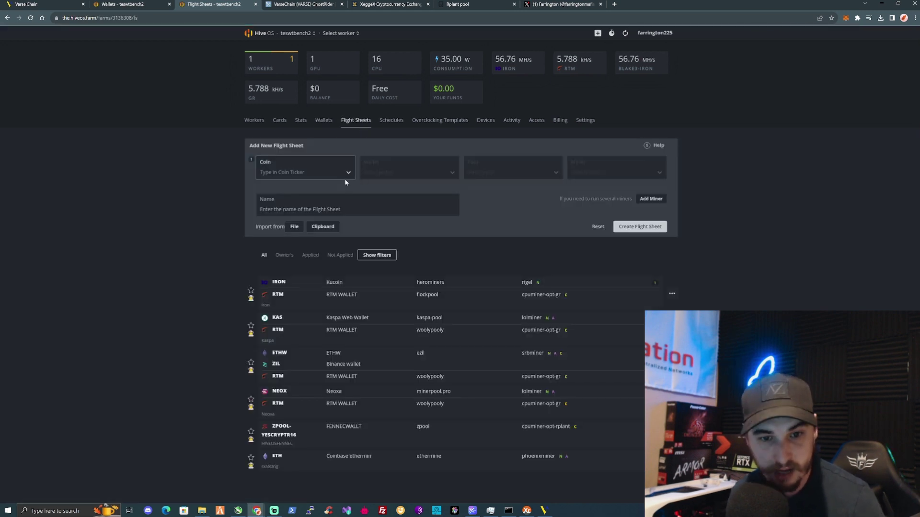
pyautogui.click(343, 178)
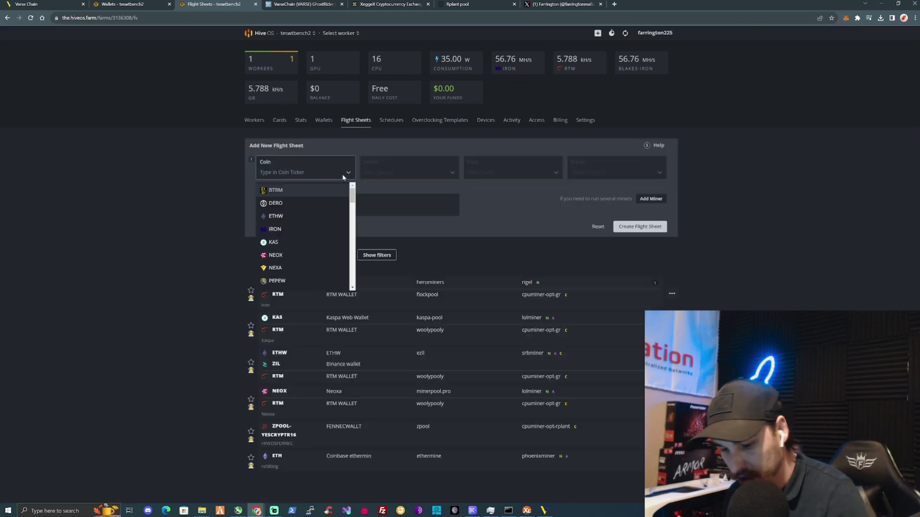
pyautogui.write('varse')
pyautogui.press('Return')
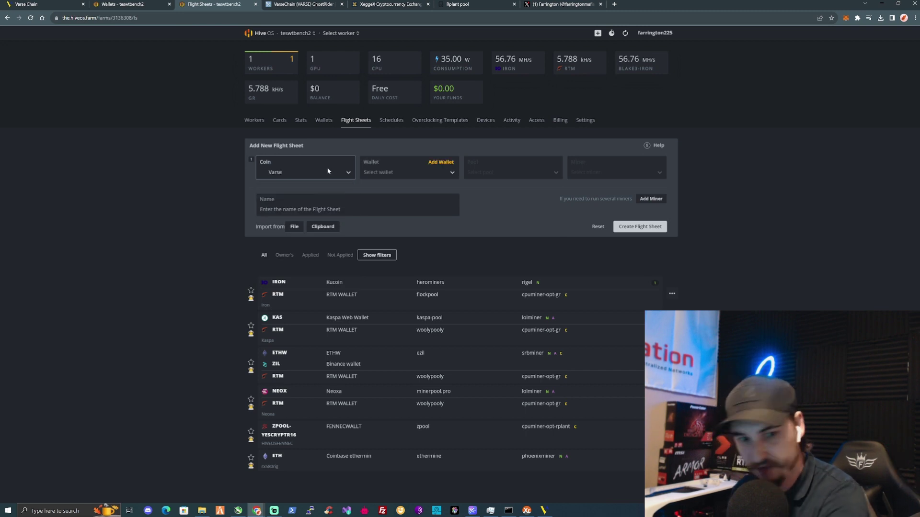
pyautogui.click(387, 173)
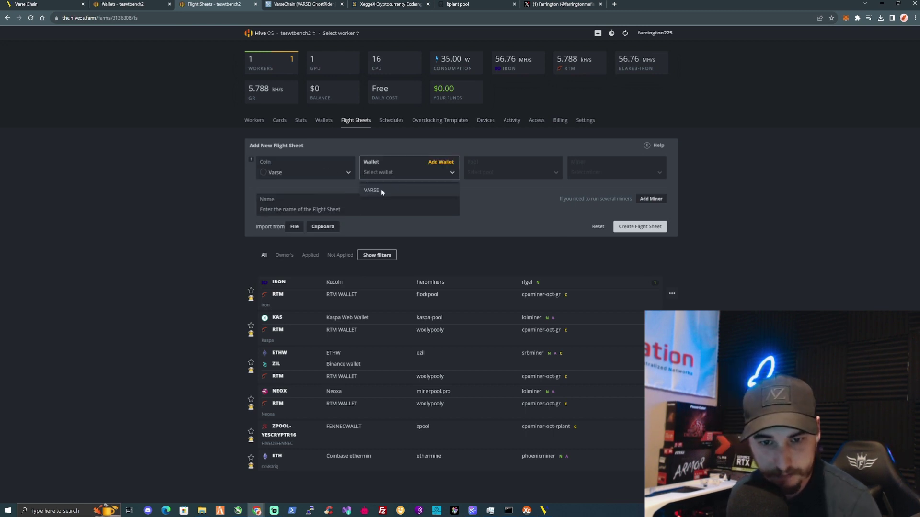
pyautogui.click(372, 190)
pyautogui.click(489, 172)
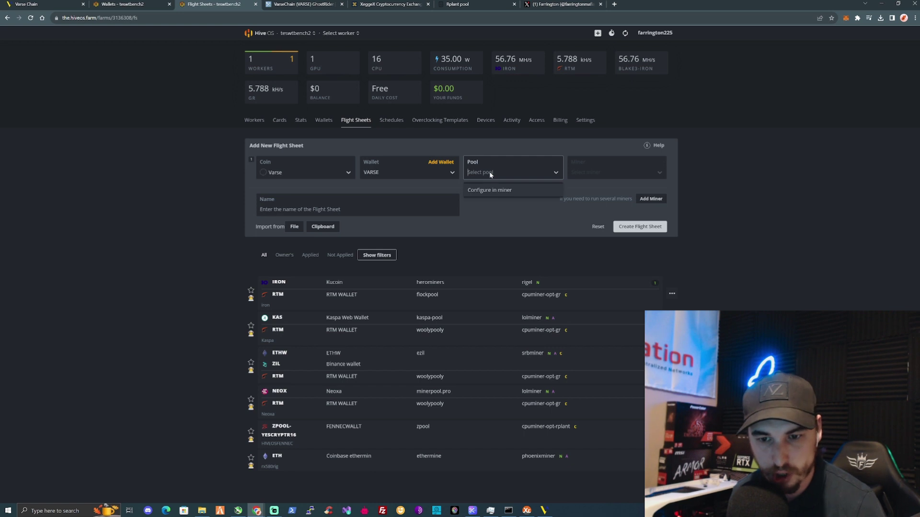
pyautogui.click(498, 191)
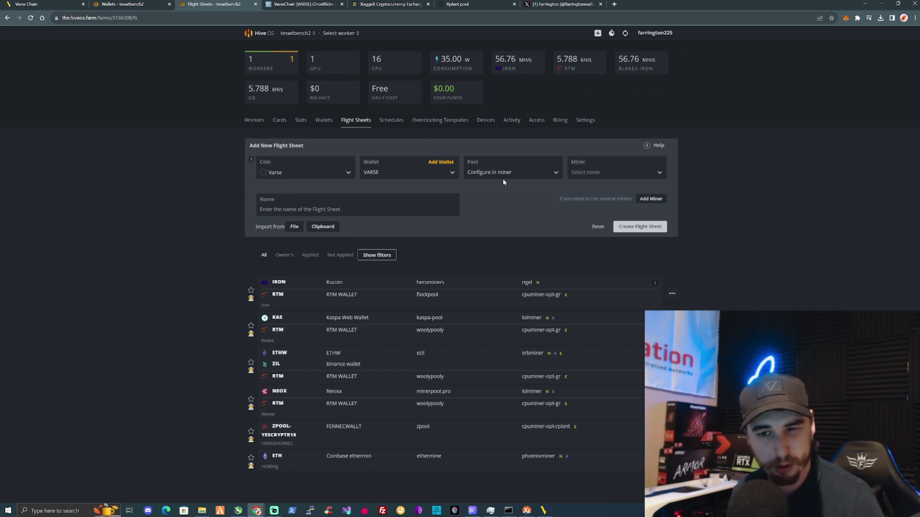
# Choose WildRig Multi as the miner and open its configuration.
pyautogui.click(594, 173)
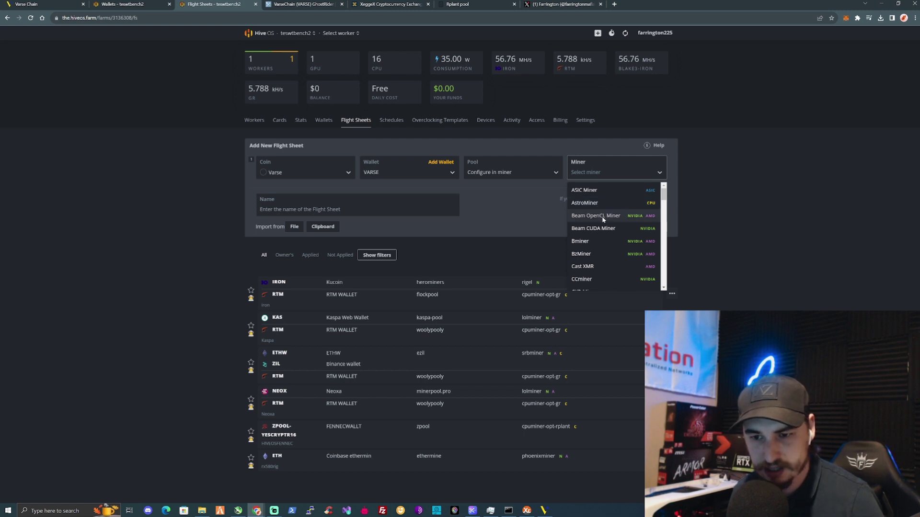
pyautogui.scroll(-3, 603, 219)
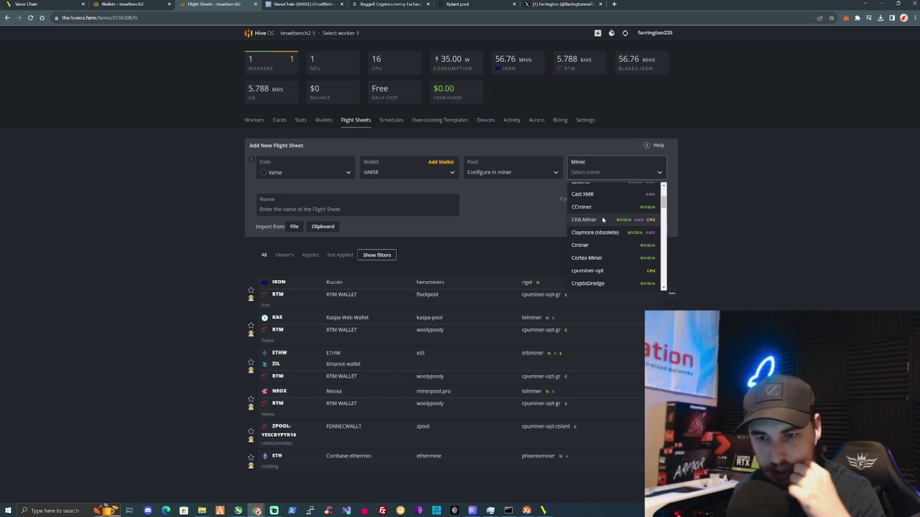
pyautogui.scroll(-8, 602, 219)
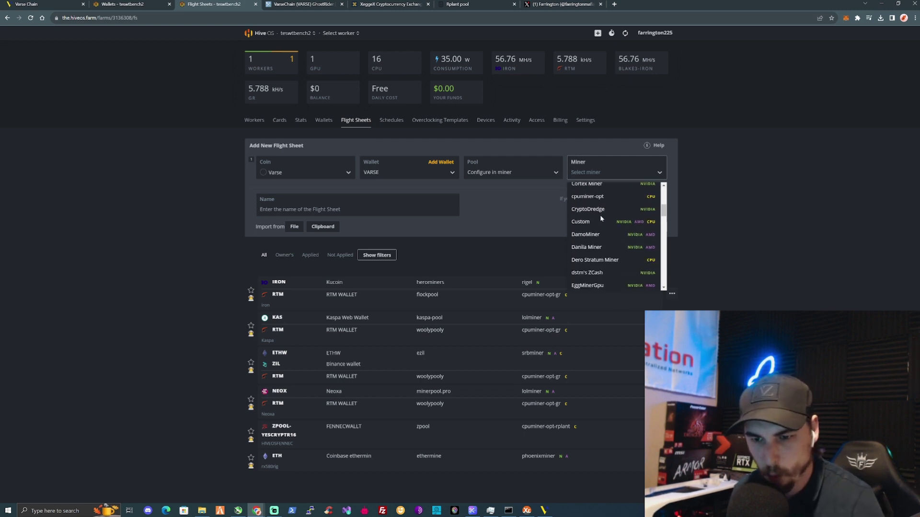
pyautogui.scroll(-10, 623, 241)
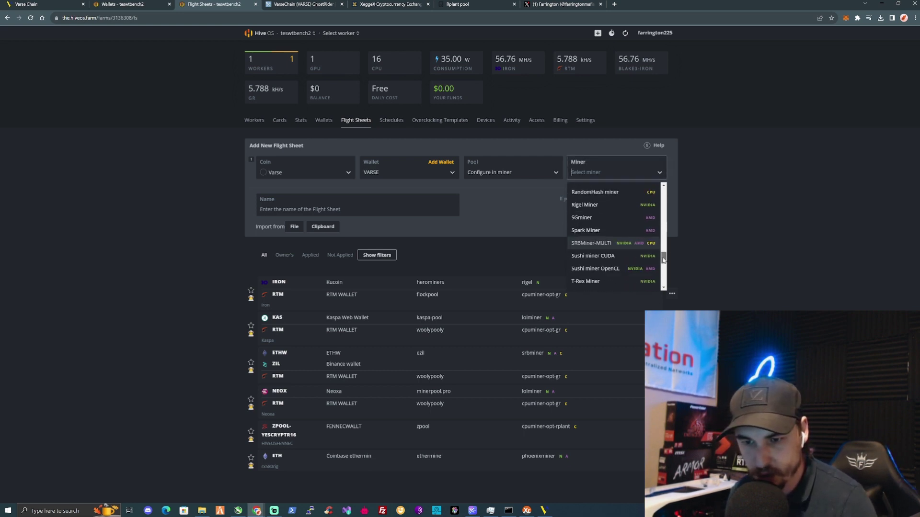
pyautogui.moveTo(664, 260); pyautogui.dragTo(662, 276)
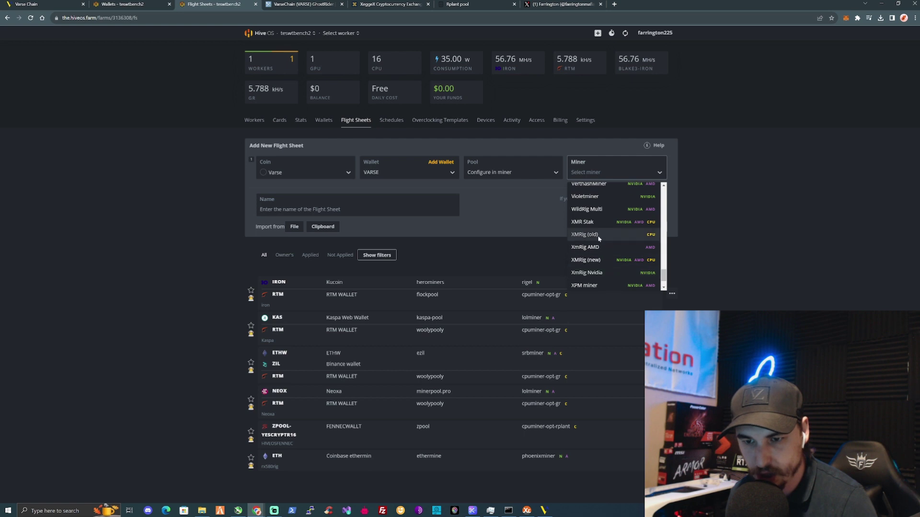
pyautogui.click(594, 209)
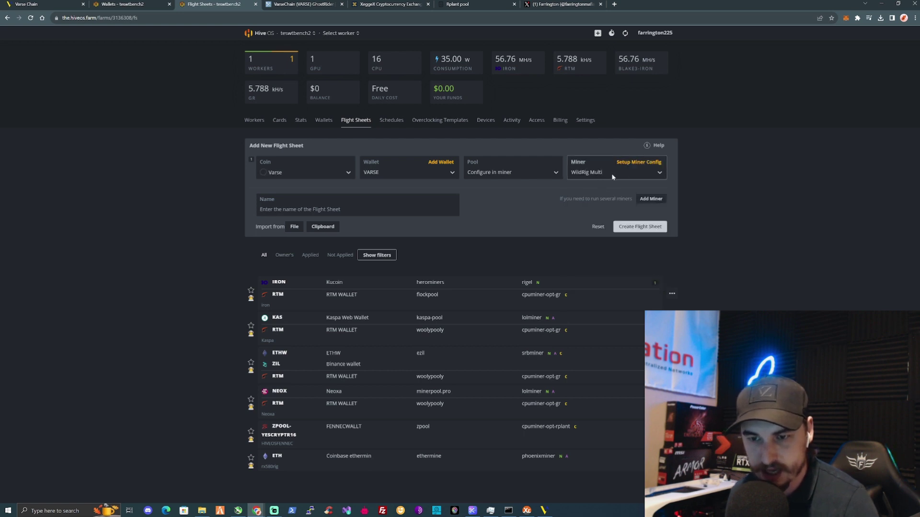
pyautogui.click(629, 162)
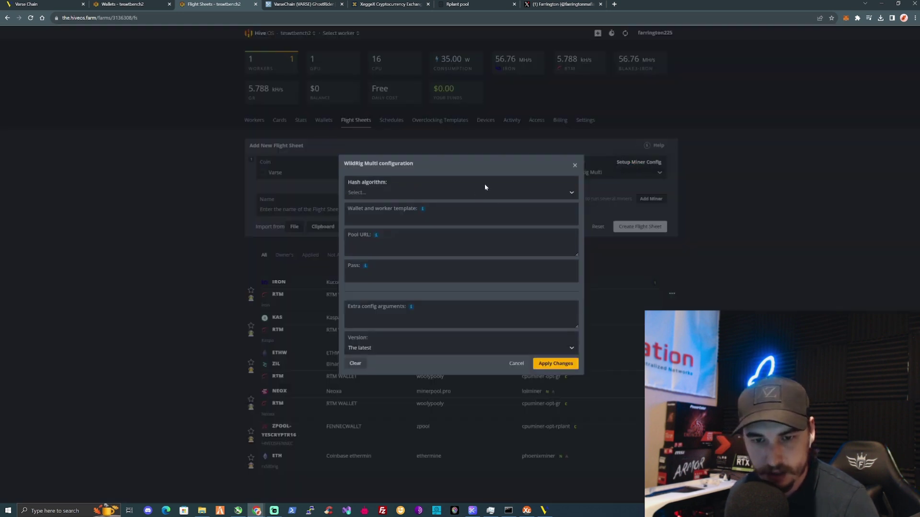
# Set the WildRig Multi algorithm to ghostrider with the %WAL%.%WORKER_NAME% wallet template.
pyautogui.click(494, 195)
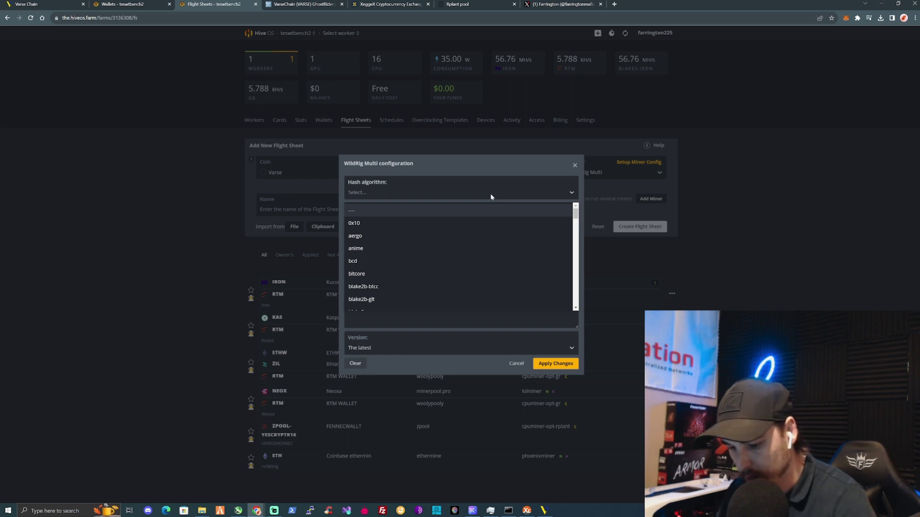
pyautogui.write('ghjo')
pyautogui.press('BackSpace')
pyautogui.write('o')
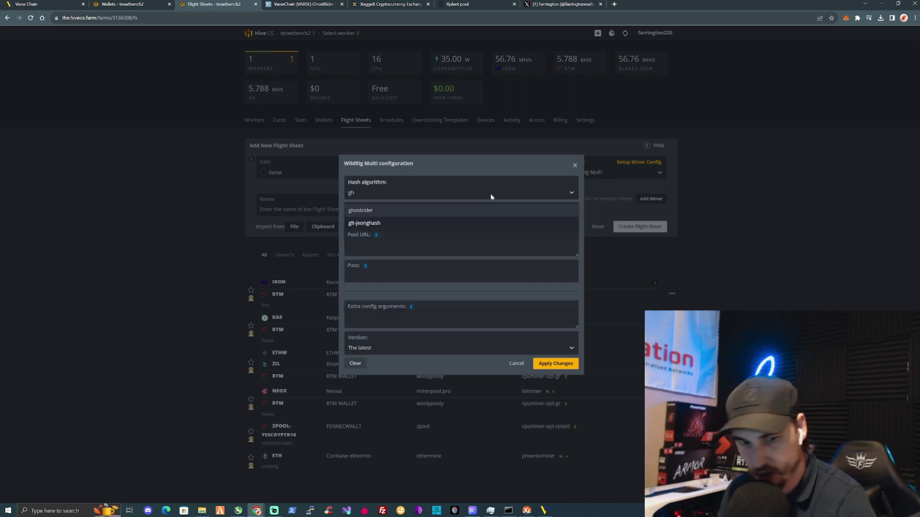
pyautogui.press('Return')
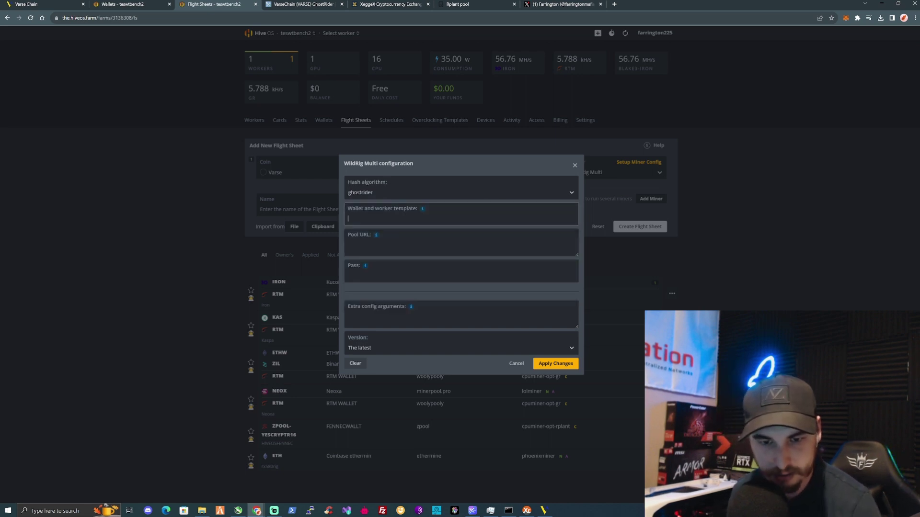
pyautogui.click(421, 214)
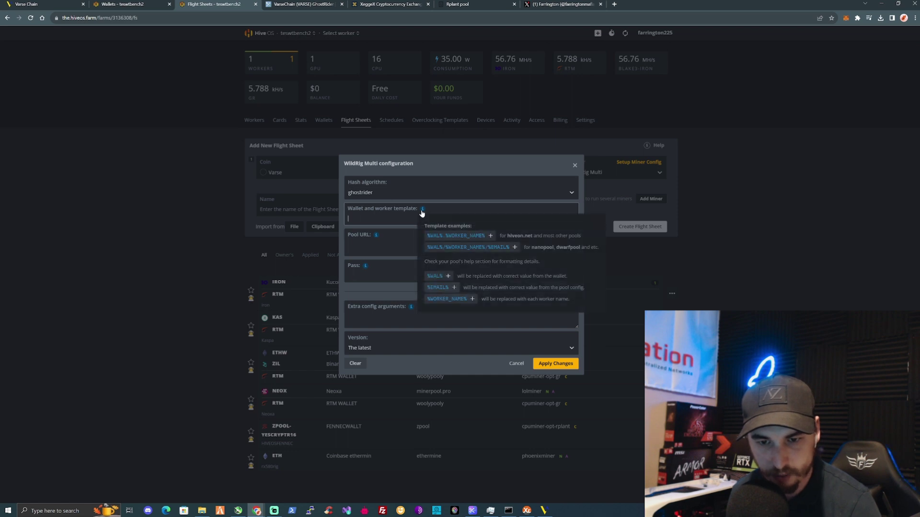
pyautogui.click(489, 236)
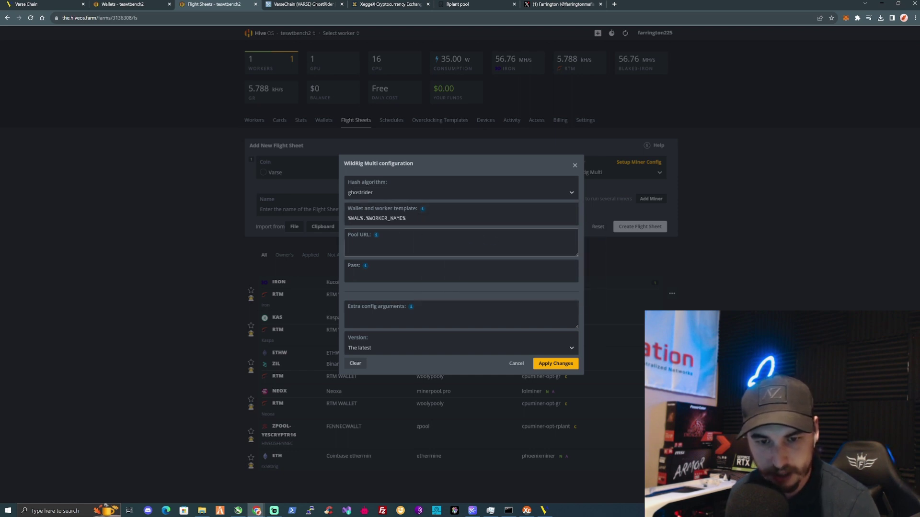
# Paste the Rplant stratum address stratum+tcps://stratum-asia.rplant.xyz:17093 as pool URL and apply the config.
pyautogui.click(376, 237)
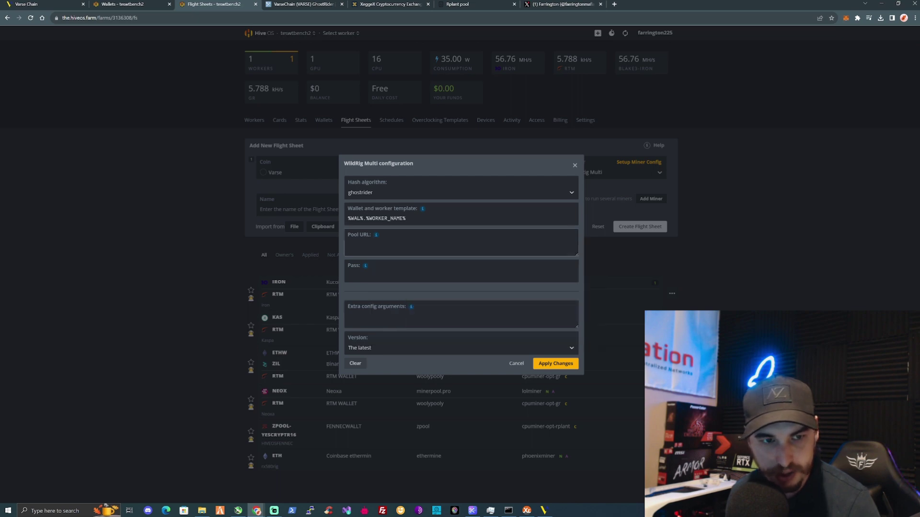
pyautogui.click(315, 3)
pyautogui.click(463, 4)
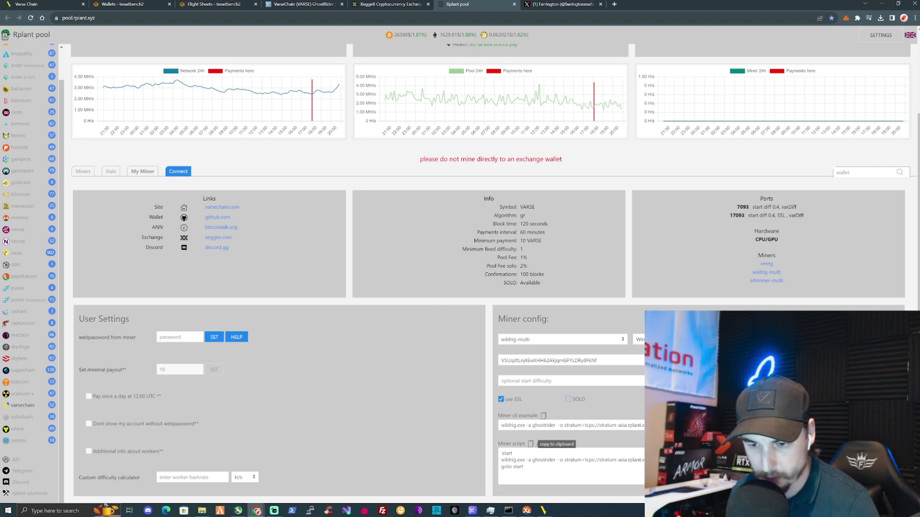
pyautogui.moveTo(644, 459); pyautogui.dragTo(564, 460)
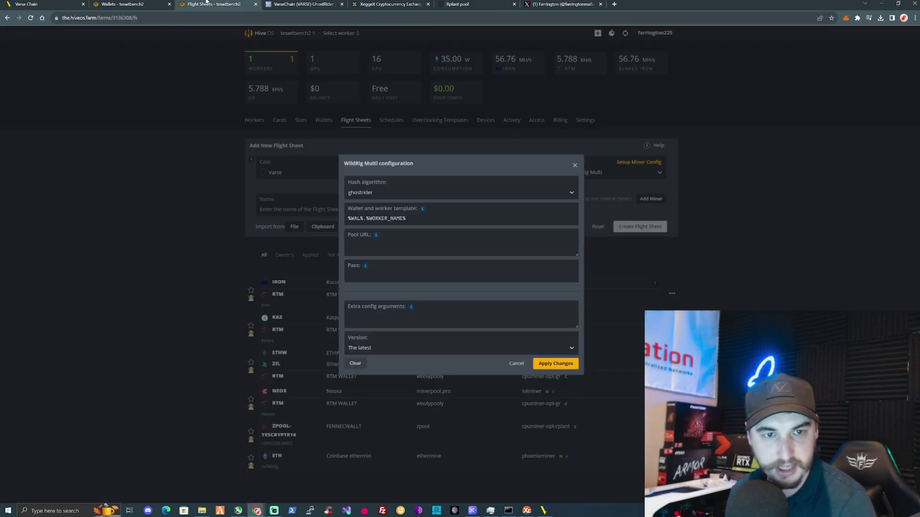
pyautogui.click(211, 4)
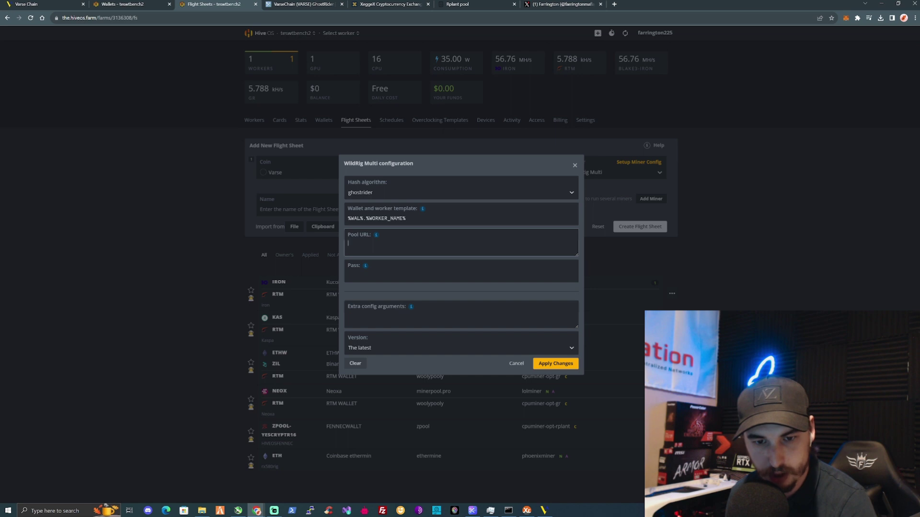
pyautogui.click(568, 245)
pyautogui.write('stratum+tcps://stratum-asia.rplant.xyz:17093')
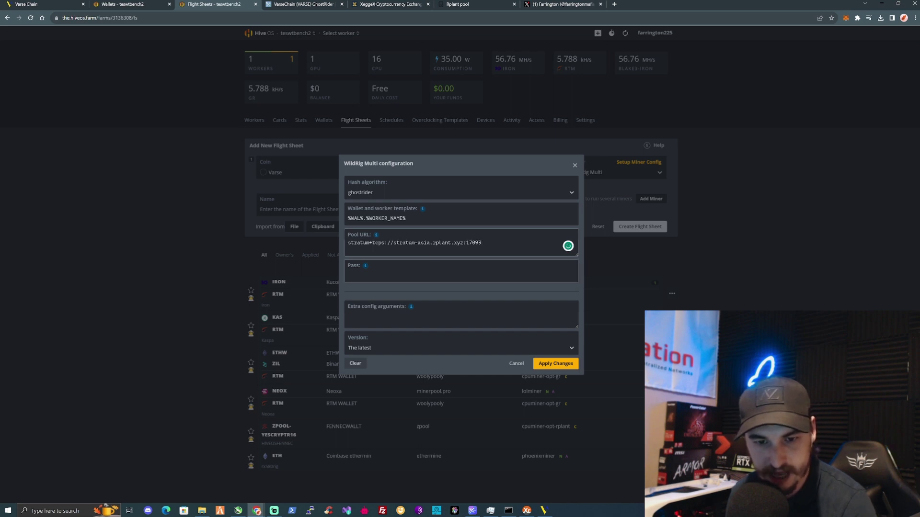
pyautogui.click(365, 272)
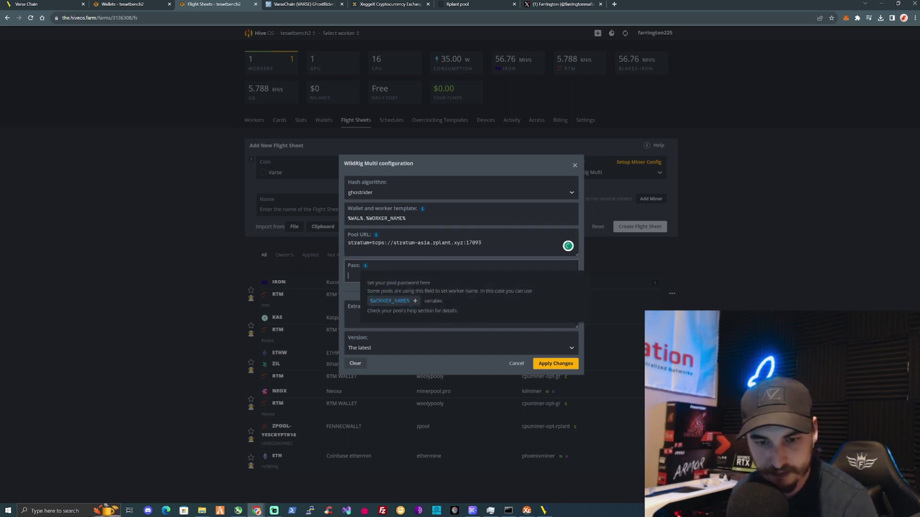
pyautogui.click(364, 272)
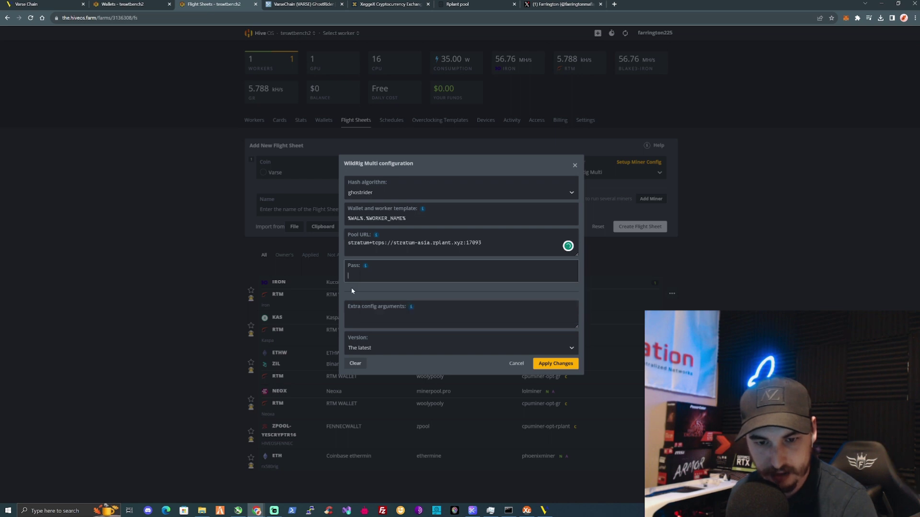
pyautogui.click(564, 365)
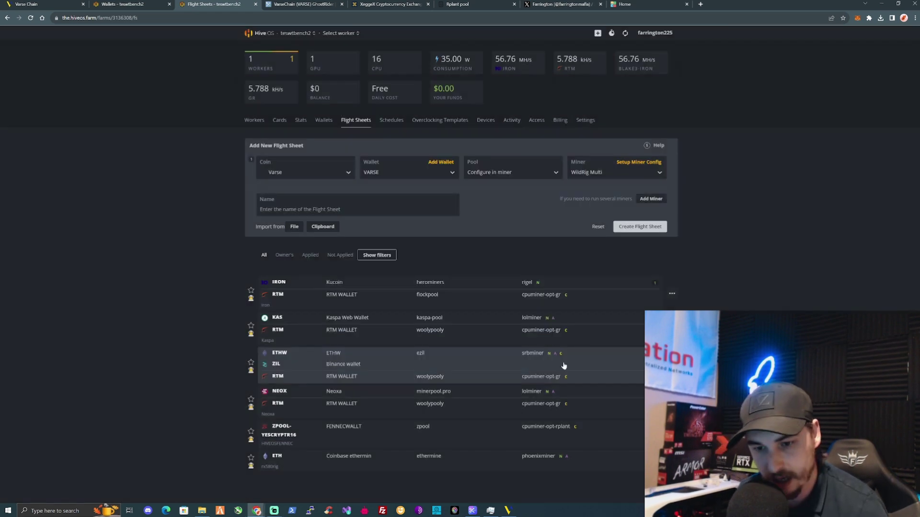
# Add a second miner row with coin Varse, wallet VARSE and pool 'Configure in miner'.
pyautogui.click(649, 199)
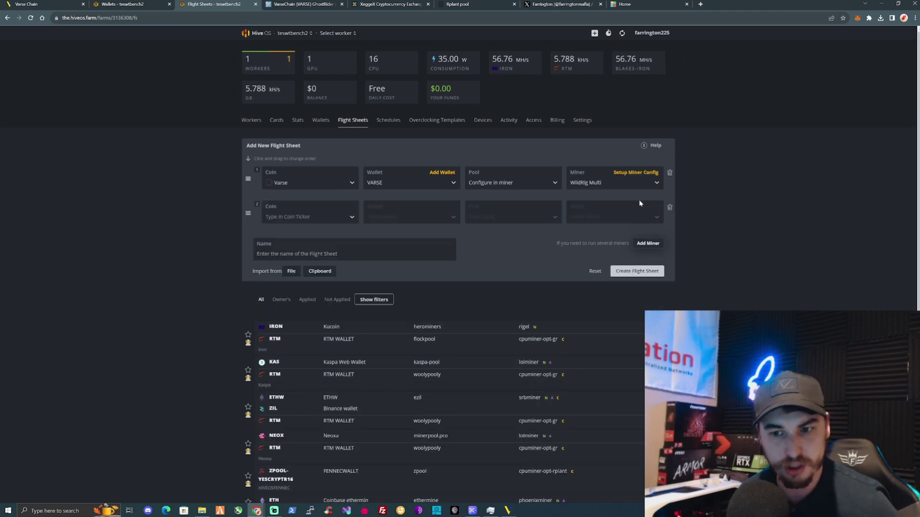
pyautogui.click(334, 217)
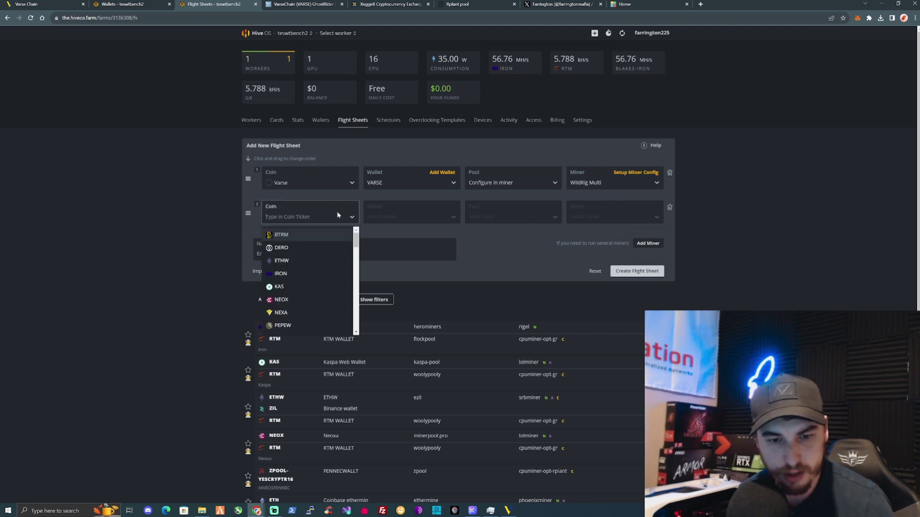
pyautogui.write('varse')
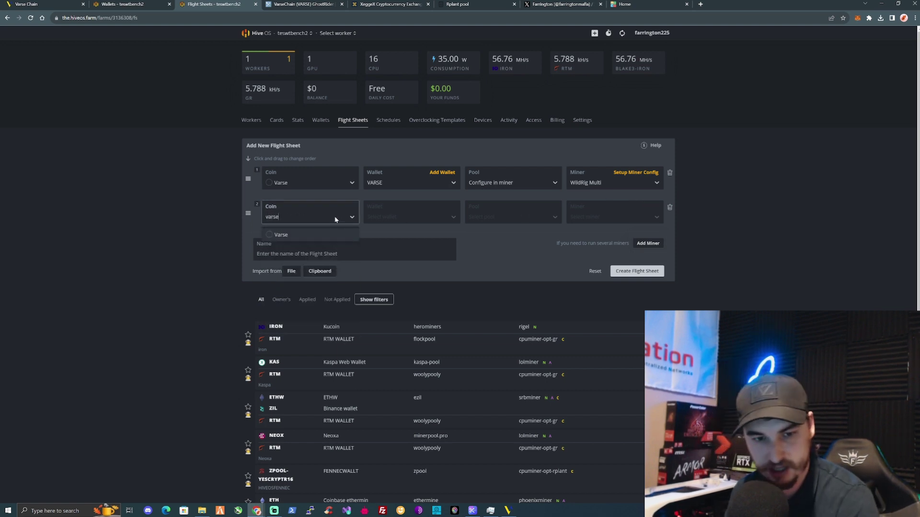
pyautogui.press('Return')
pyautogui.click(411, 218)
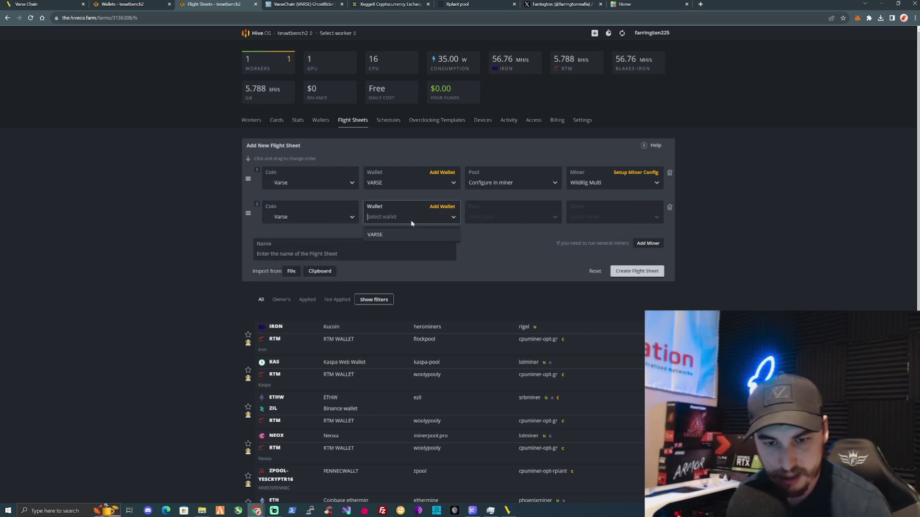
pyautogui.click(407, 234)
pyautogui.click(514, 214)
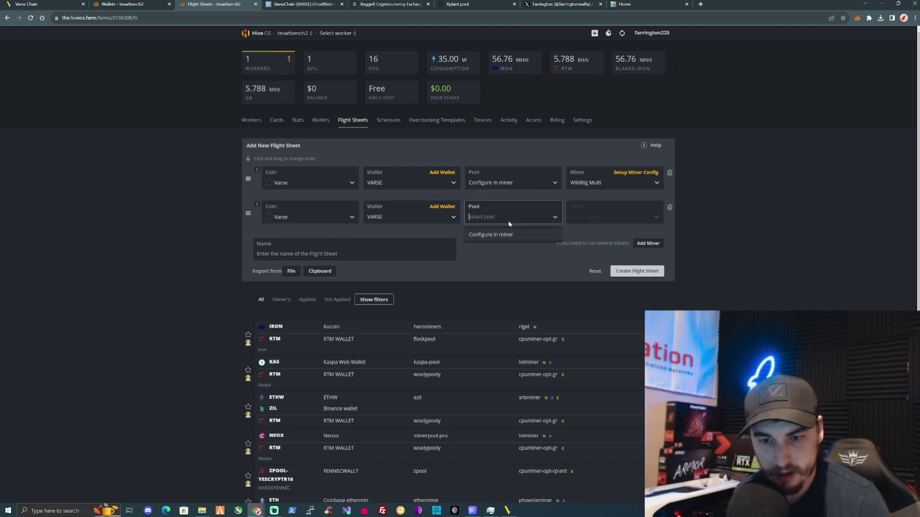
pyautogui.click(499, 234)
# Select XMRig (new) as the second miner and open its configuration.
pyautogui.click(590, 217)
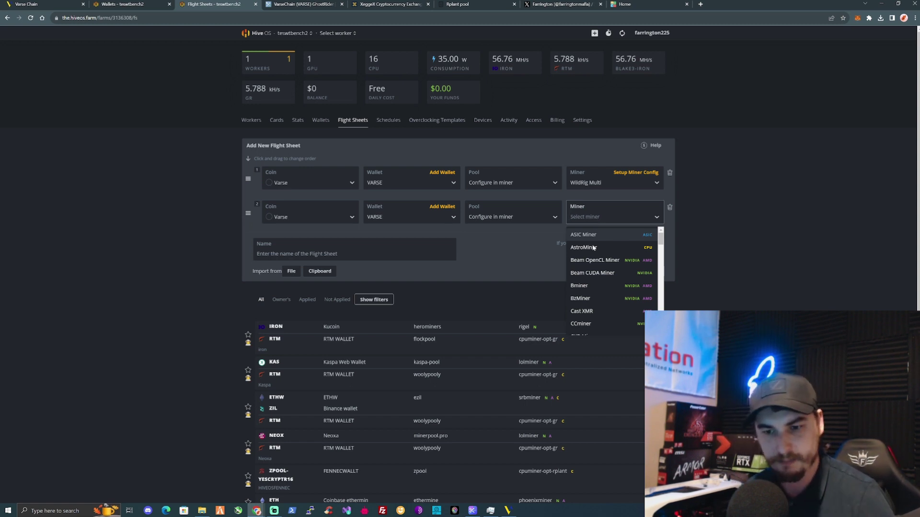
pyautogui.scroll(-5, 596, 263)
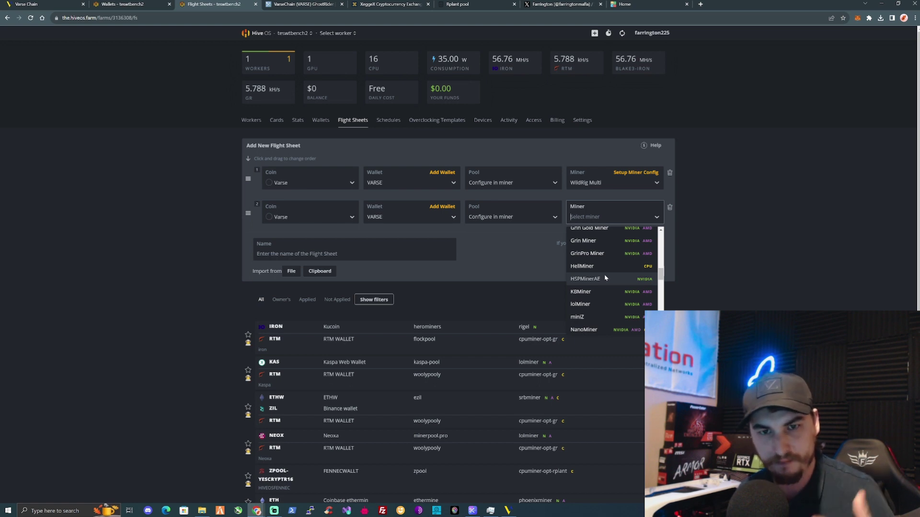
pyautogui.scroll(-5, 596, 280)
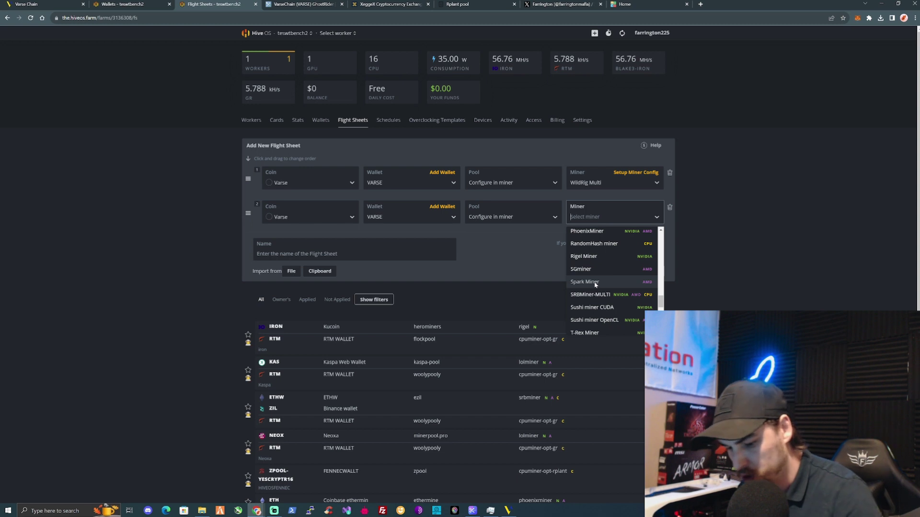
pyautogui.write('xm')
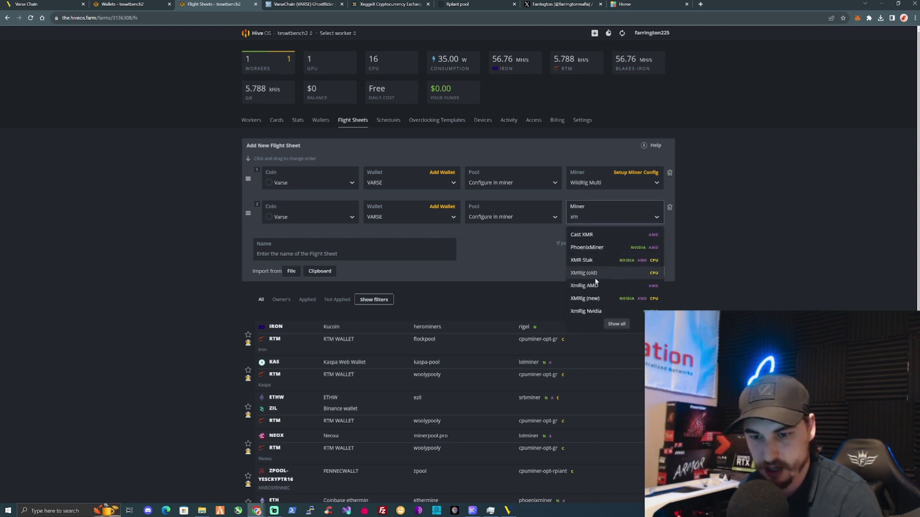
pyautogui.click(603, 302)
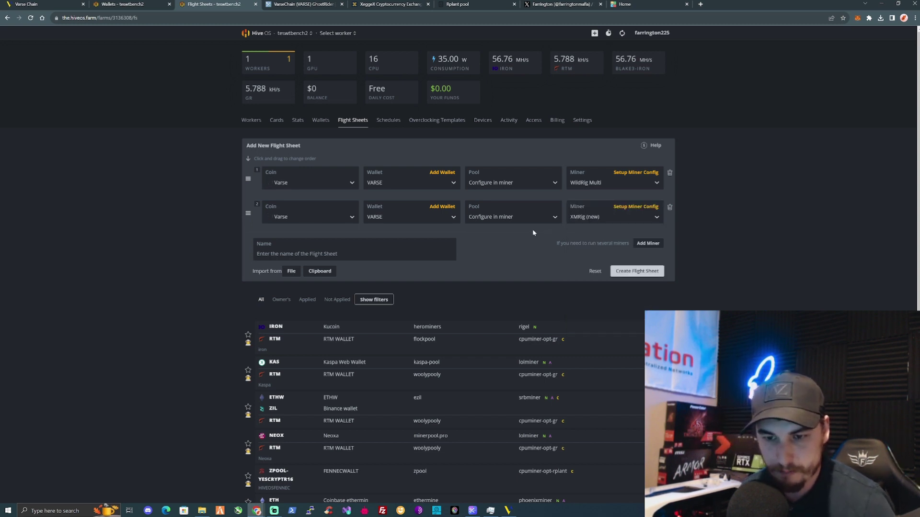
pyautogui.click(637, 207)
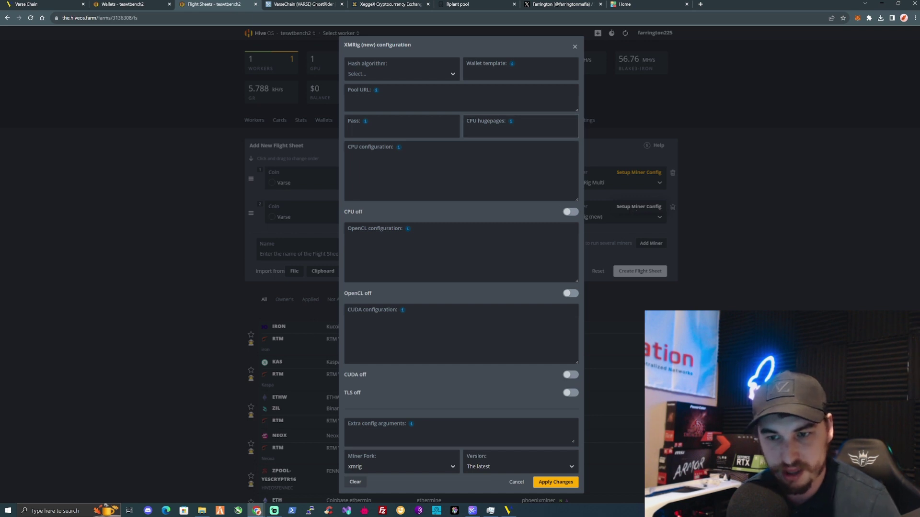
# Set XMRig (new) to GhostRider (RTM) with the %WAL%.%WORKER_NAME% wallet template.
pyautogui.click(451, 75)
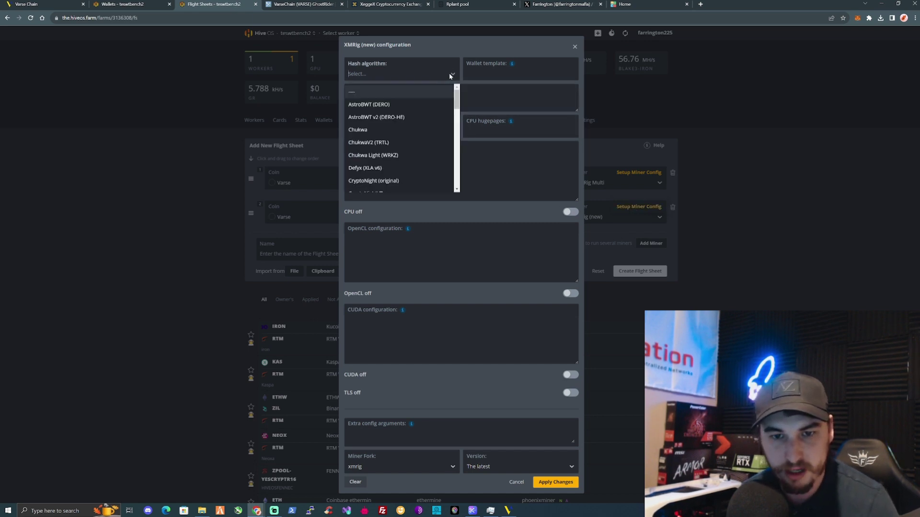
pyautogui.write('gh')
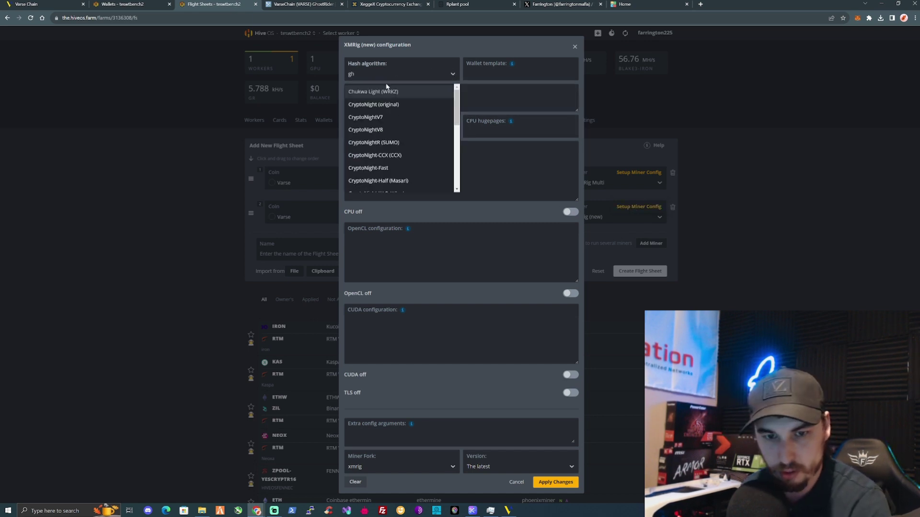
pyautogui.write('o')
pyautogui.click(378, 93)
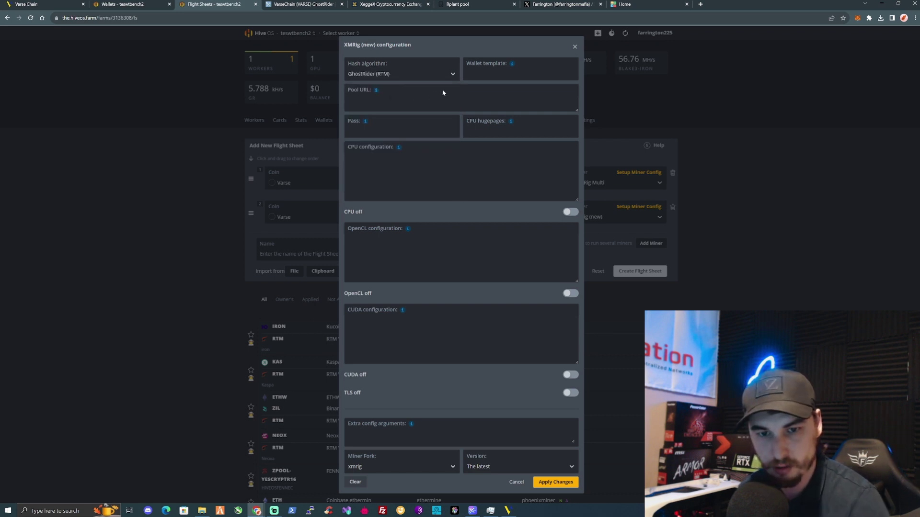
pyautogui.press('Tab')
pyautogui.moveTo(511, 64)
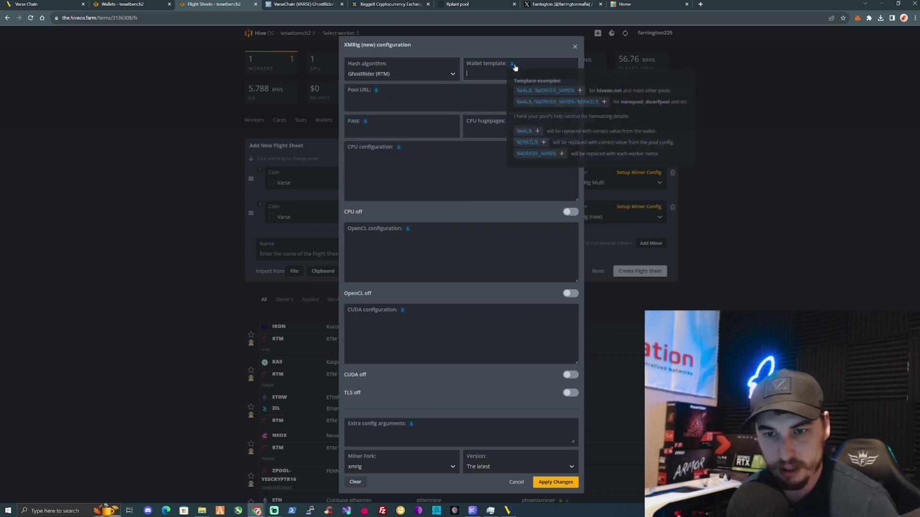
pyautogui.click(520, 90)
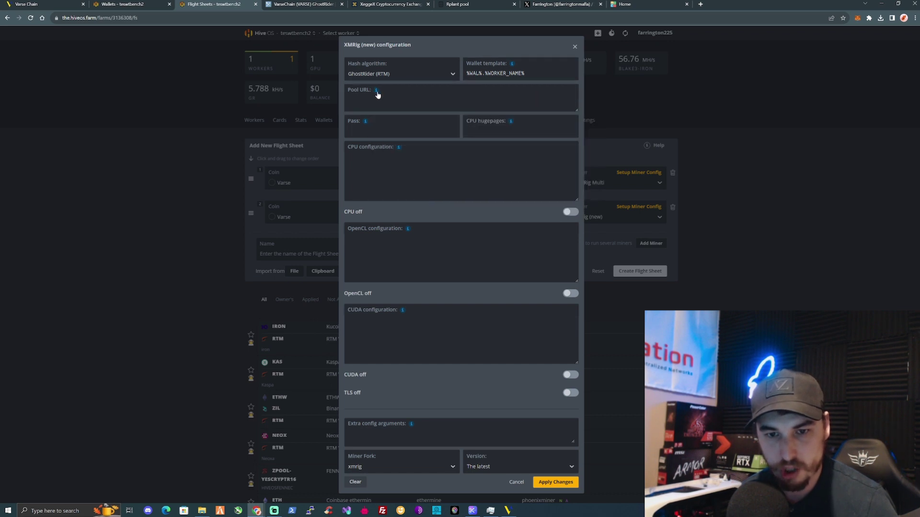
# Paste the stratum-asia.rplant.xyz:17093 pool URL and the CPU JSON block, then apply the config.
pyautogui.click(481, 5)
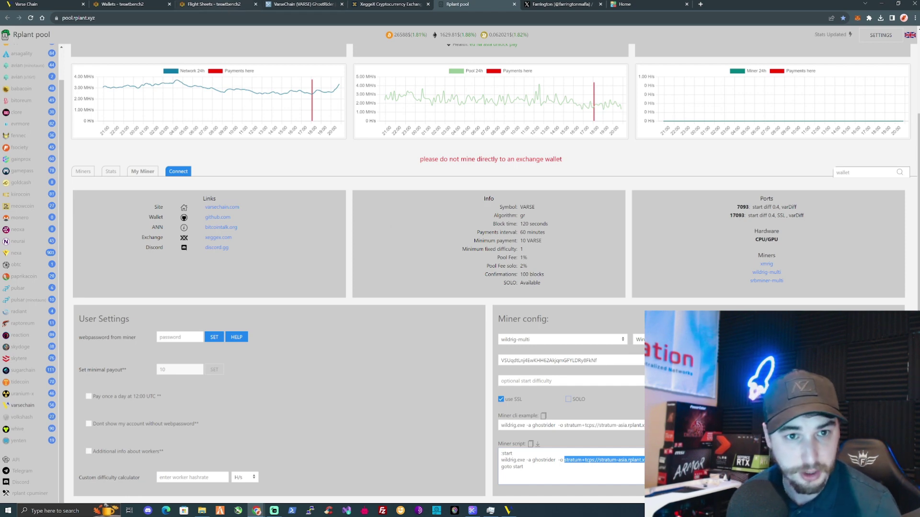
pyautogui.click(213, 3)
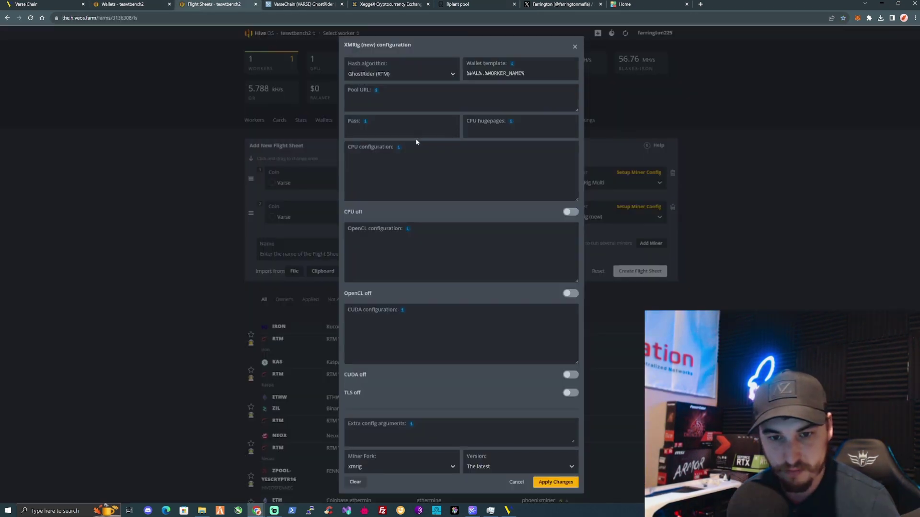
pyautogui.click(412, 101)
pyautogui.rightClick(400, 100)
pyautogui.click(405, 152)
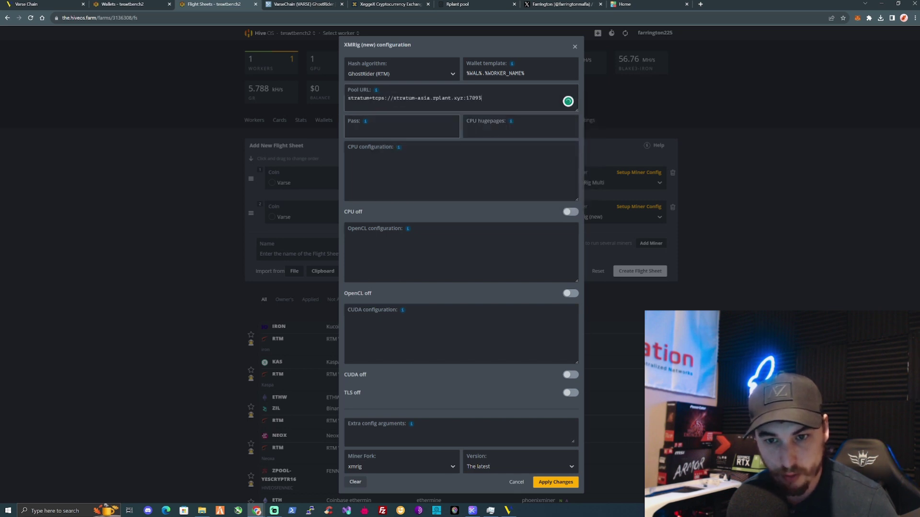
pyautogui.moveTo(365, 121)
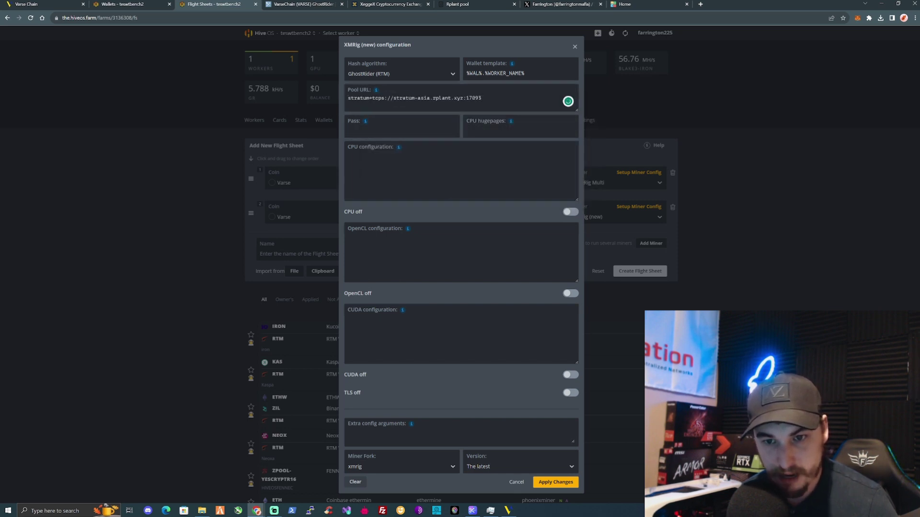
pyautogui.moveTo(510, 123)
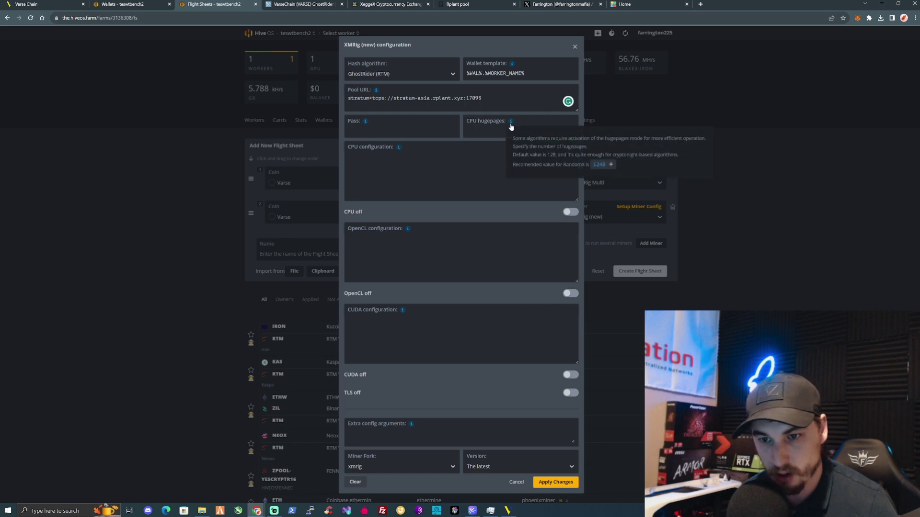
pyautogui.click(405, 174)
pyautogui.write('"cpu": {     "huge-pages": true,     "hw-aes": null,     "priority": null,     "memory-pool": false,     "asm": true }')
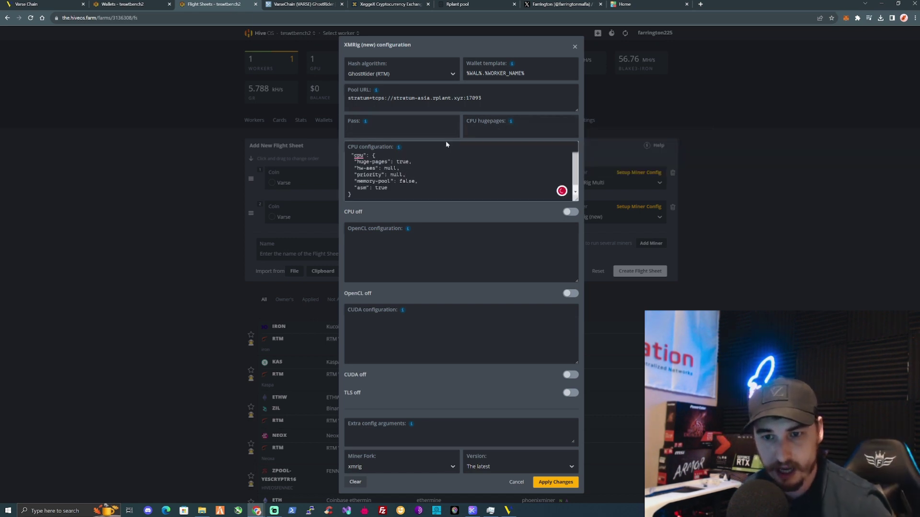
pyautogui.click(546, 484)
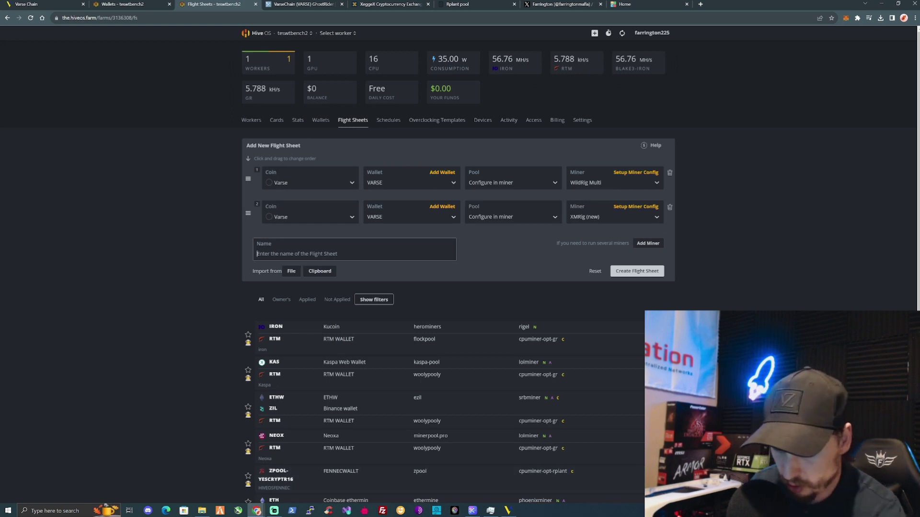
# Name the two-miner flight sheet VARSE BOTH and create it.
pyautogui.write('VARS')
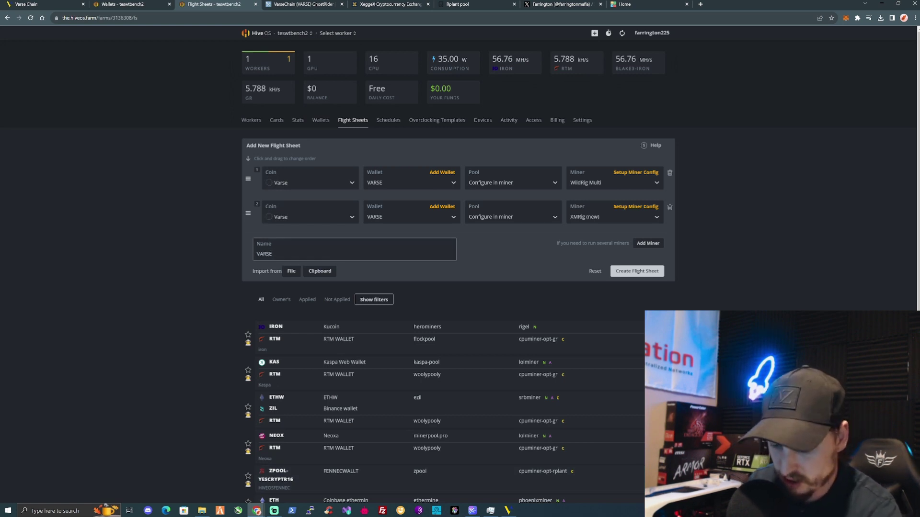
pyautogui.write('E')
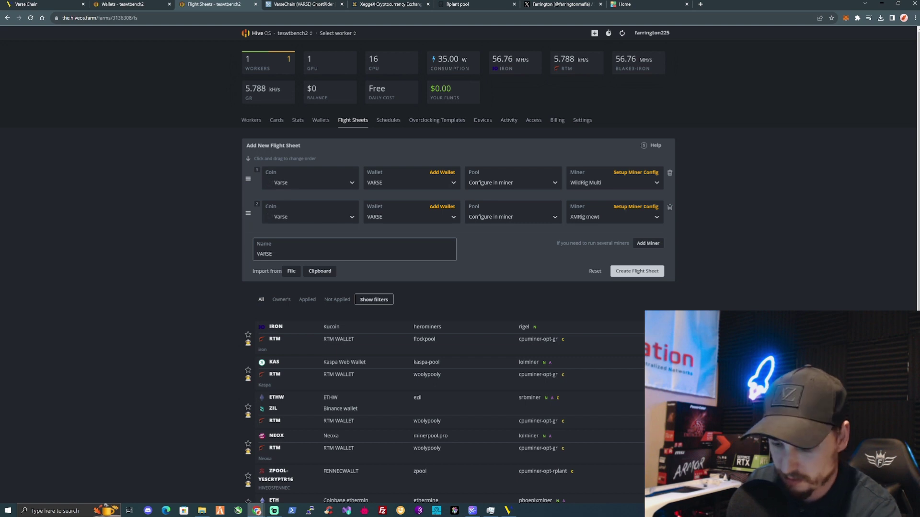
pyautogui.write(' BOTH')
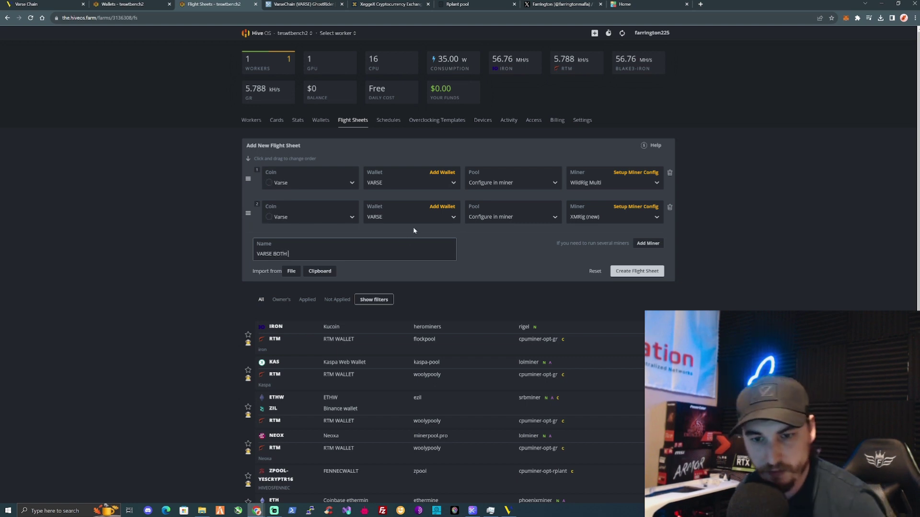
pyautogui.click(634, 272)
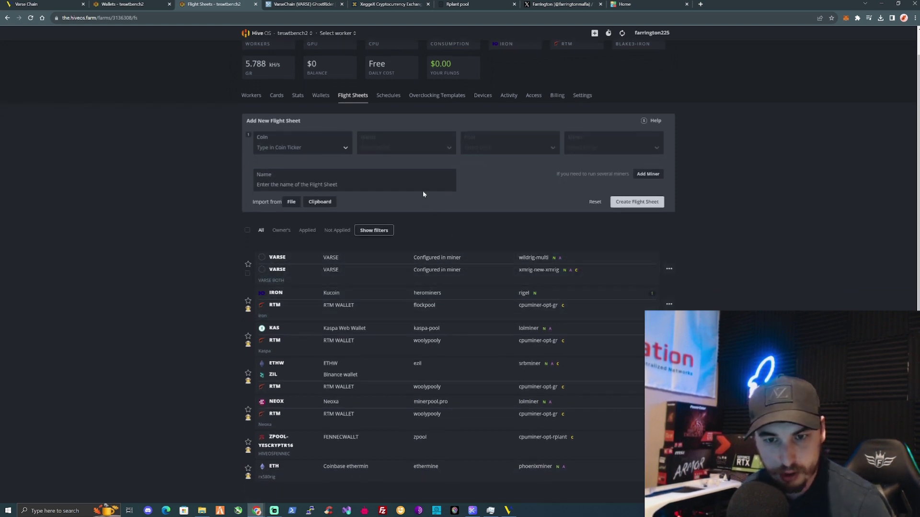
# Apply the VARSE BOTH flight sheet to worker rigD41A7F from its Flight Sheet tab.
pyautogui.click(253, 97)
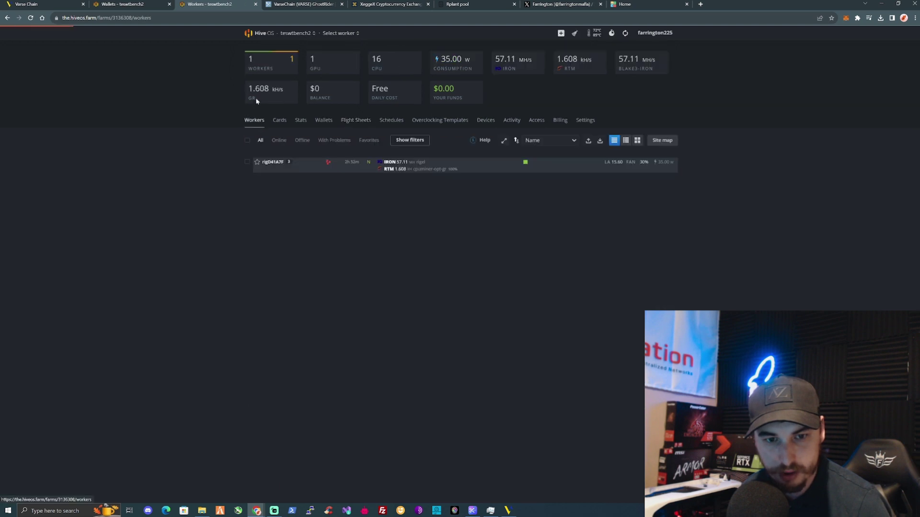
pyautogui.click(340, 168)
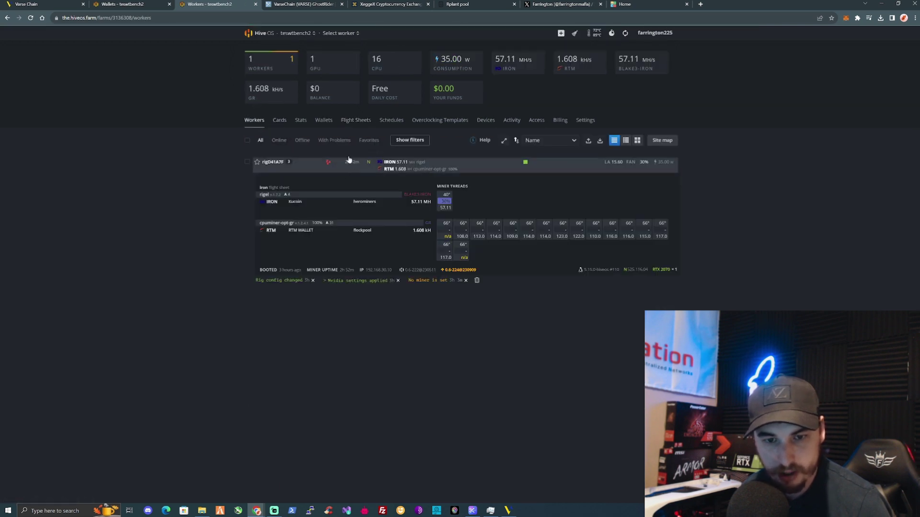
pyautogui.click(354, 121)
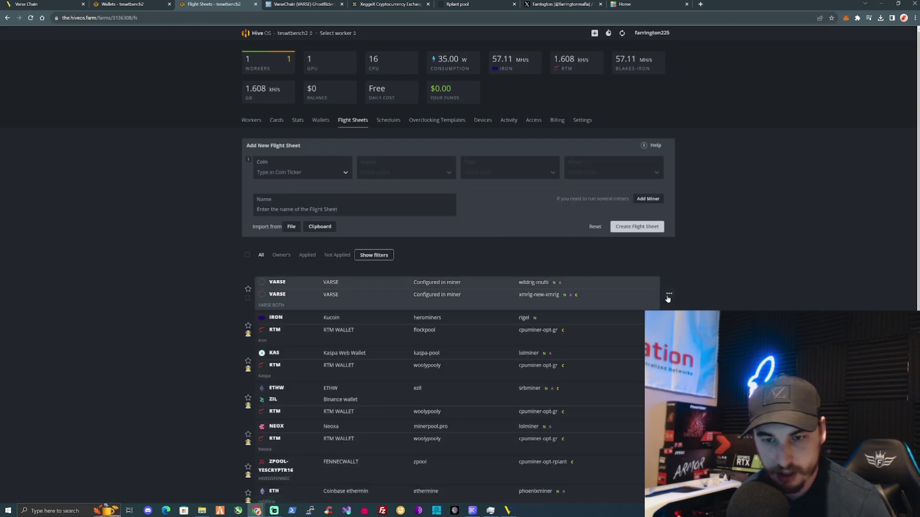
pyautogui.click(337, 33)
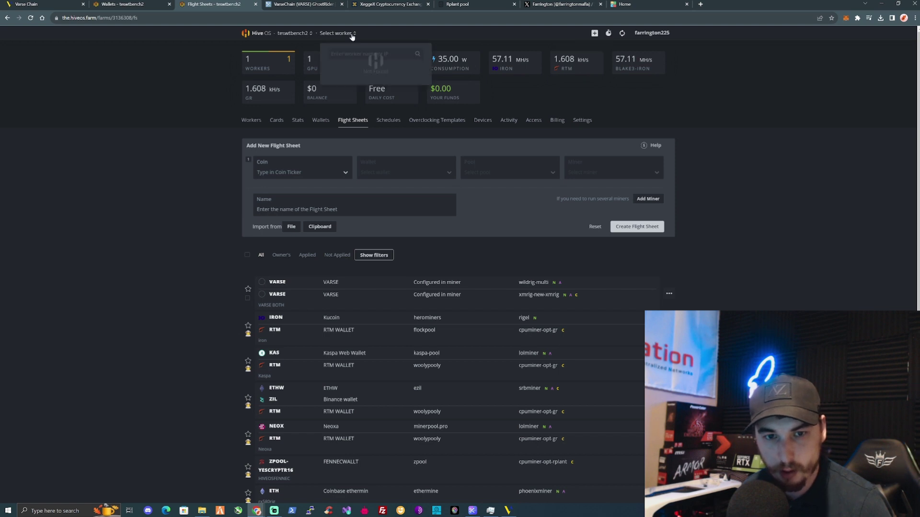
pyautogui.click(341, 71)
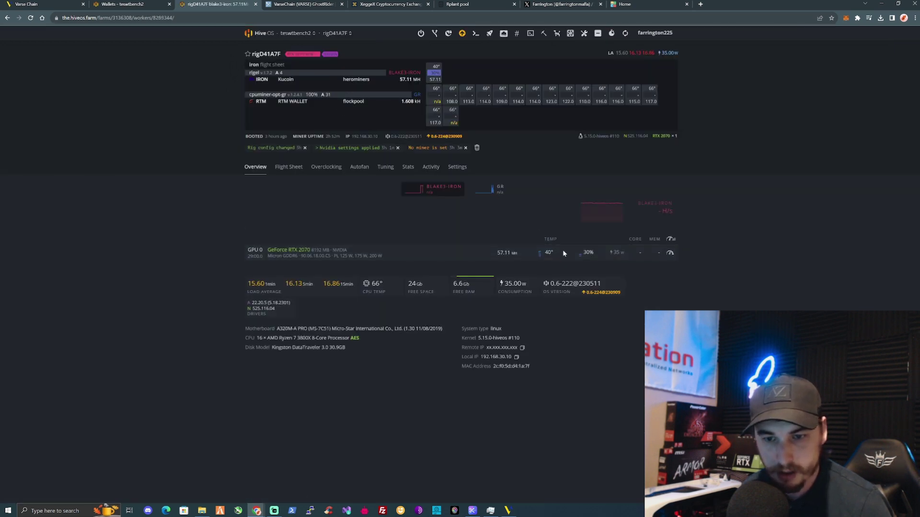
pyautogui.click(288, 167)
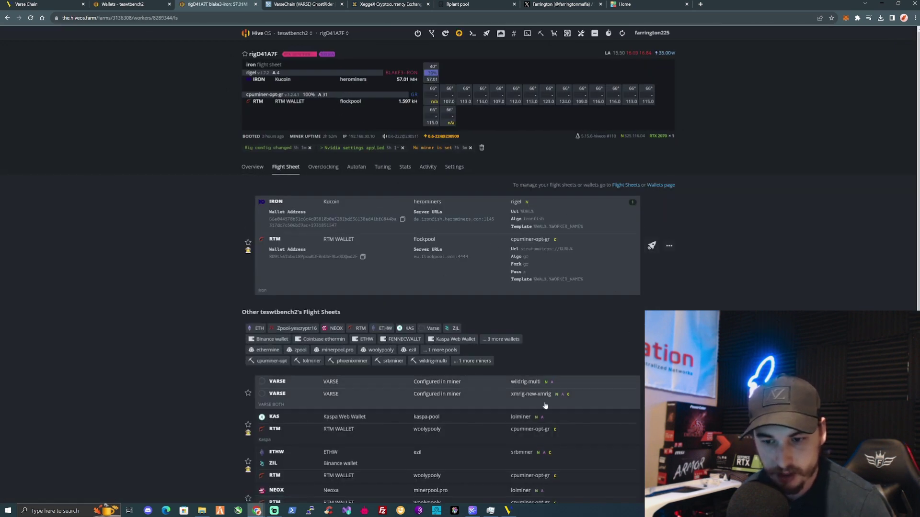
pyautogui.click(652, 392)
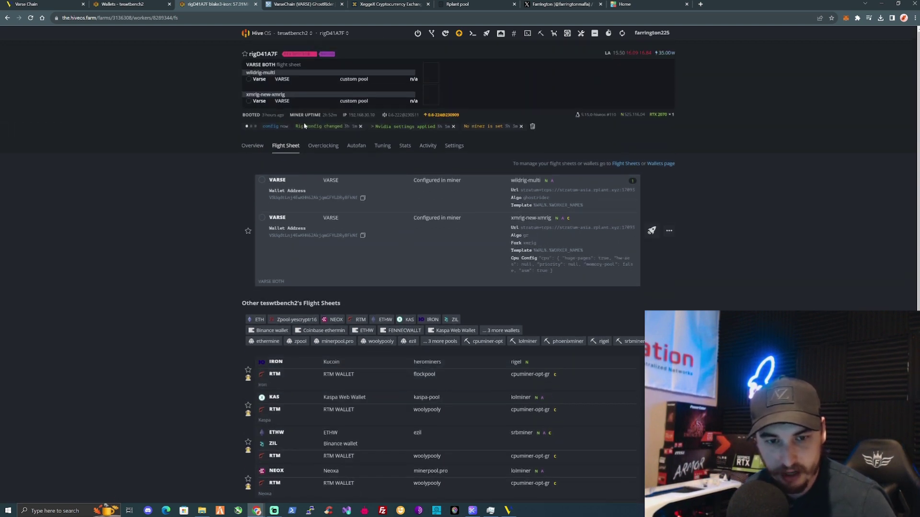
# Edit the VARSE BOTH flight sheet and change the second-row miner to cpuminer-opt.
pyautogui.click(669, 230)
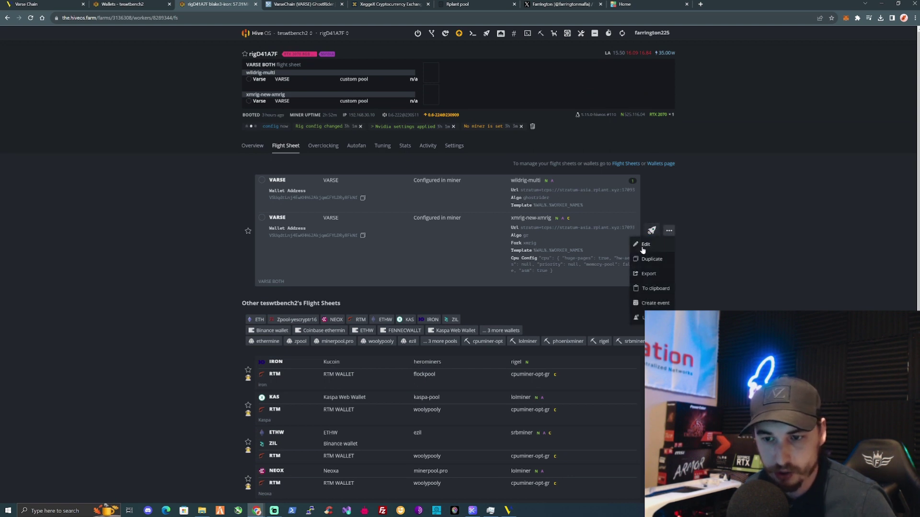
pyautogui.click(654, 246)
pyautogui.click(616, 247)
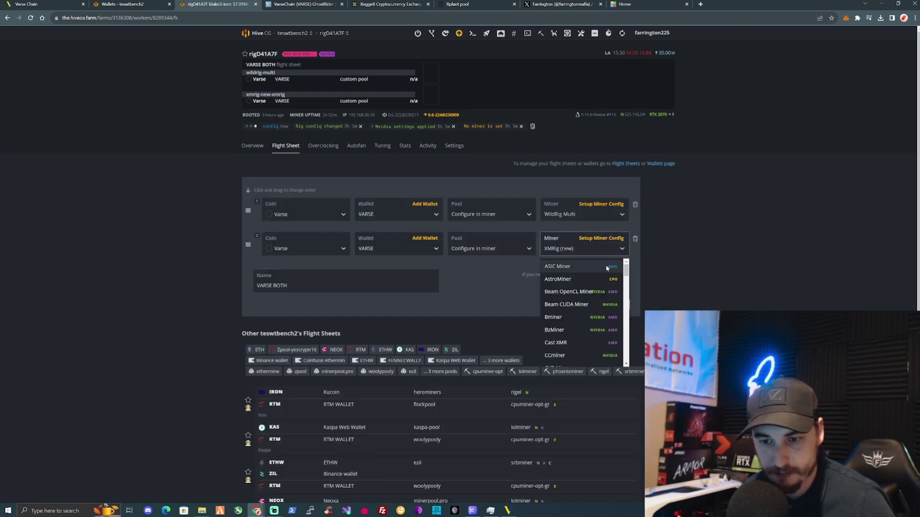
pyautogui.write('cpu')
pyautogui.click(567, 266)
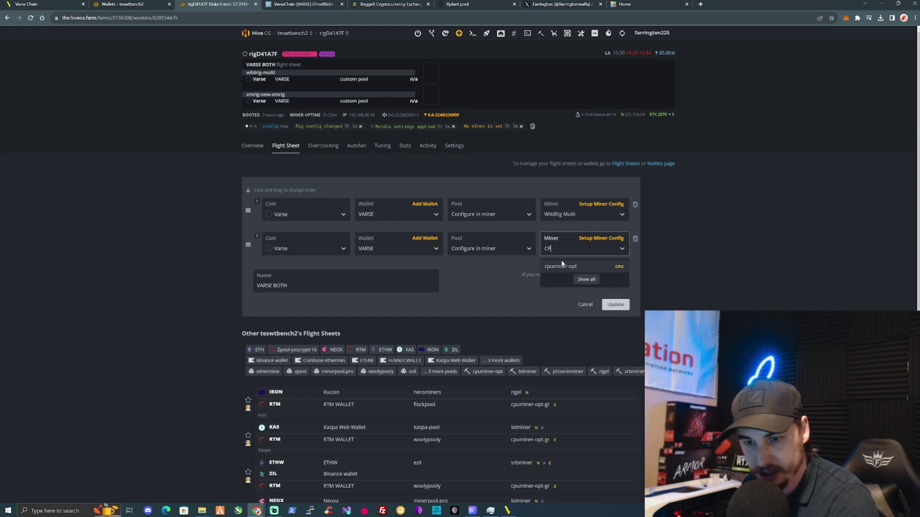
# Fill cpuminer-opt with the standard wallet/worker template and the gr - Ghostrider (RTM) algorithm.
pyautogui.click(611, 239)
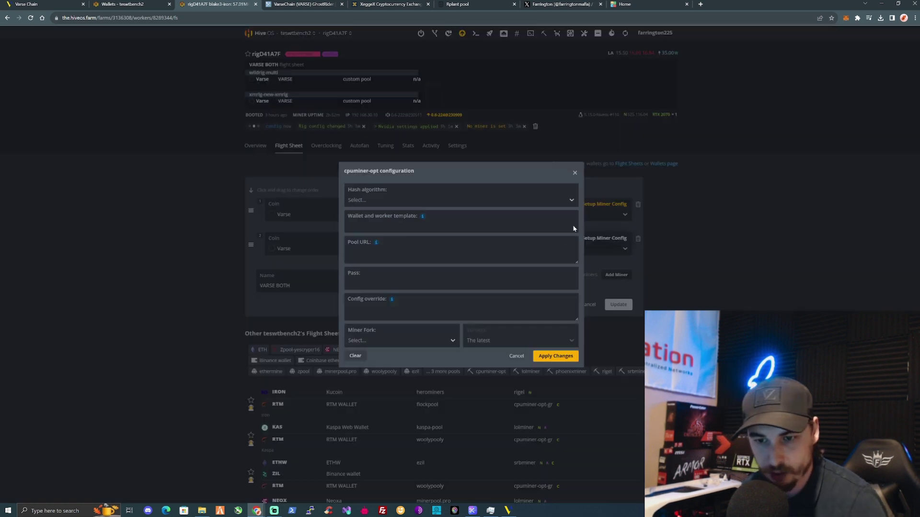
pyautogui.moveTo(423, 218)
pyautogui.click(441, 243)
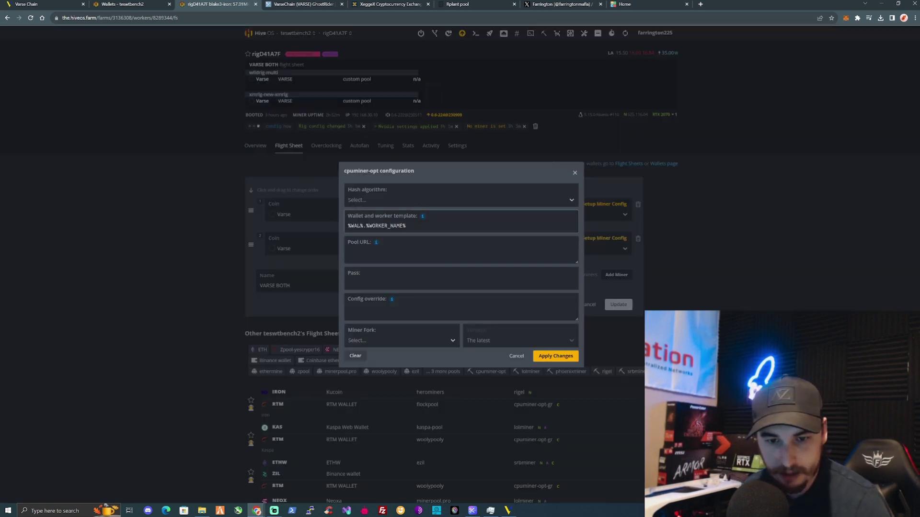
pyautogui.click(408, 201)
pyautogui.write('Go')
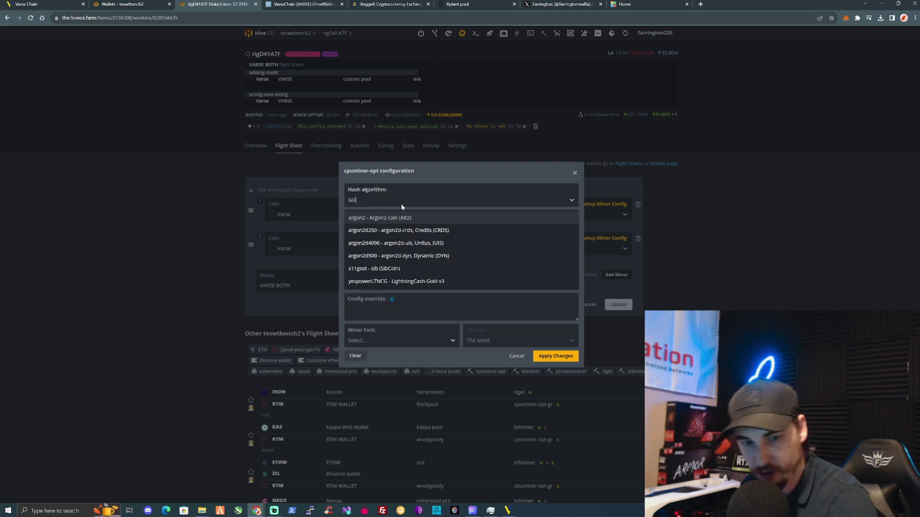
pyautogui.press('BackSpace')
pyautogui.write('H')
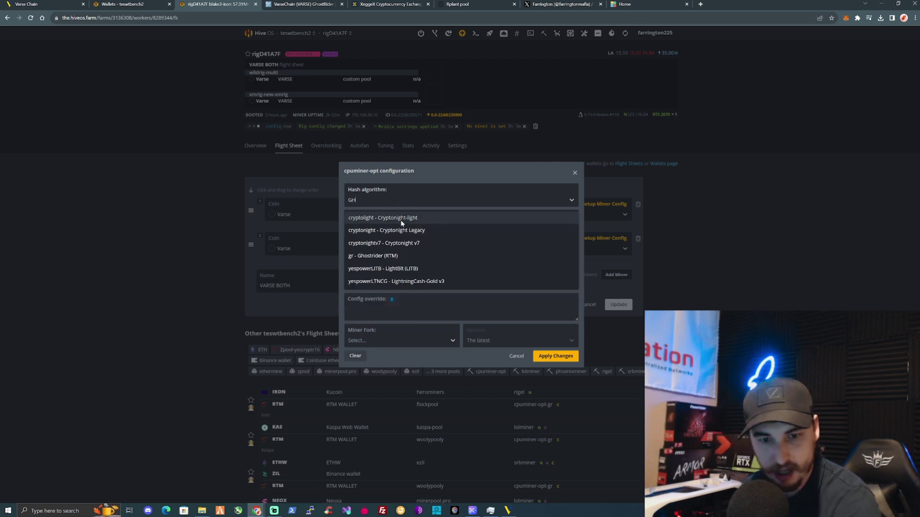
pyautogui.write('R')
pyautogui.click(384, 219)
# Use pool stratum-asia.rplant.xyz:17093, tune-full/force-tune overrides and gr fork; save for all workers.
pyautogui.click(376, 246)
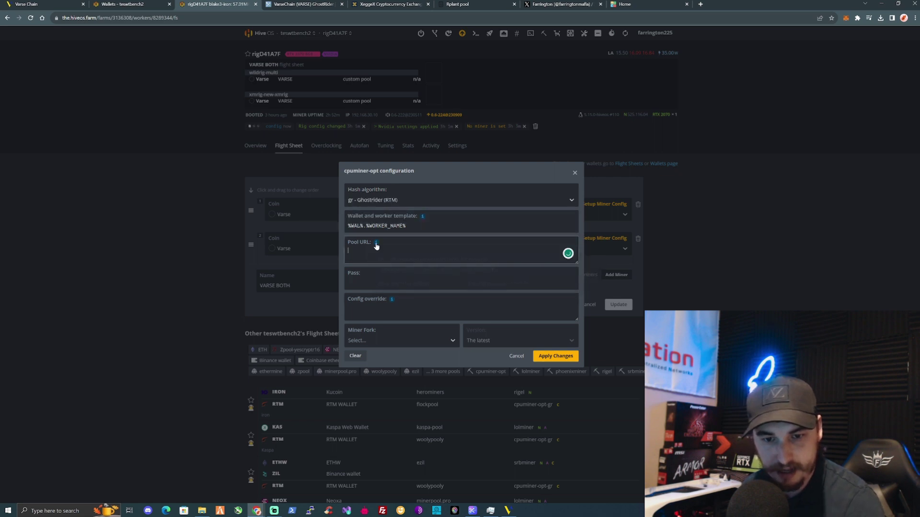
pyautogui.press('Down')
pyautogui.press('Return')
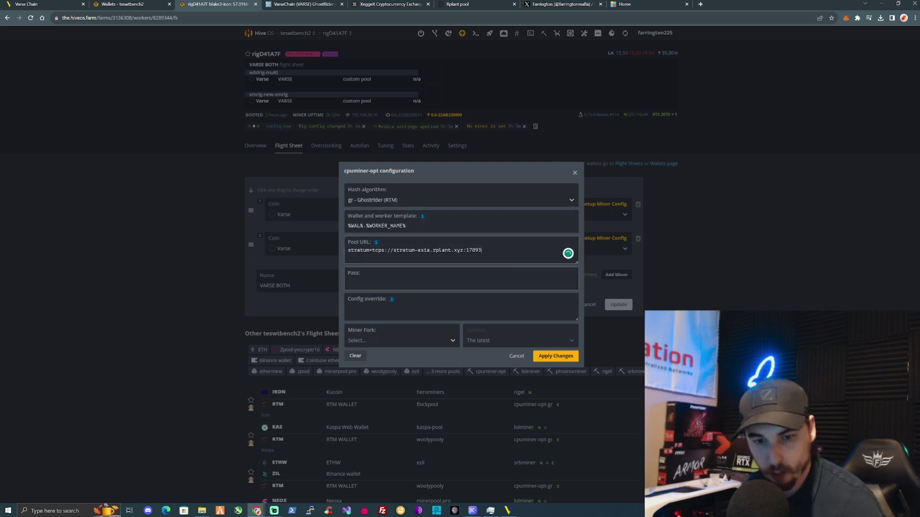
pyautogui.click(348, 308)
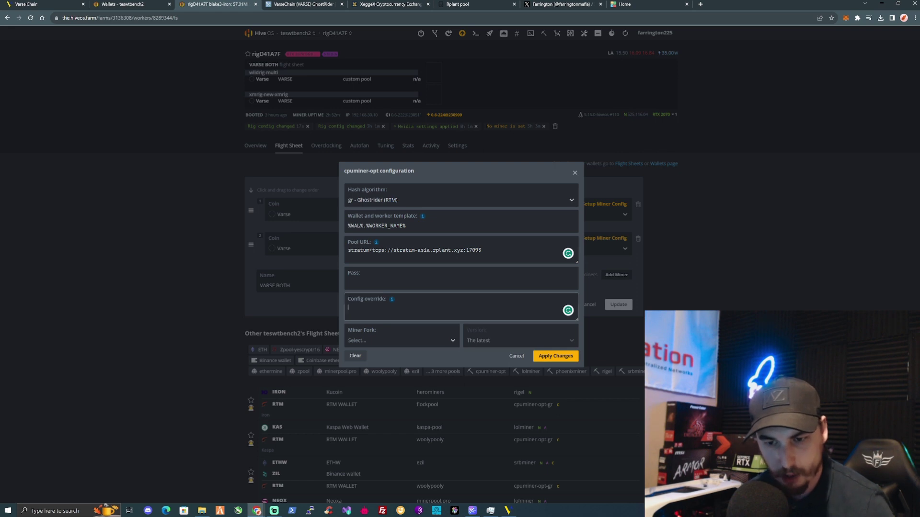
pyautogui.write('"tune-full": true "force-tune": true')
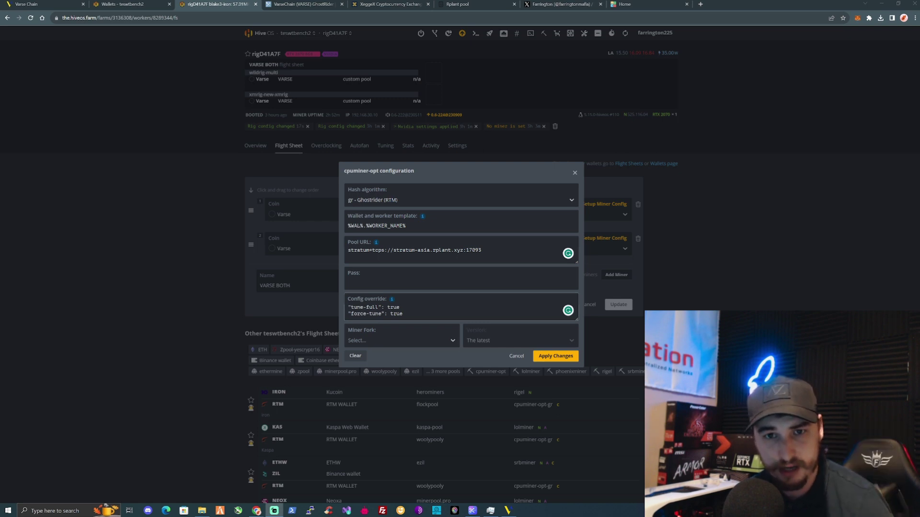
pyautogui.click(416, 340)
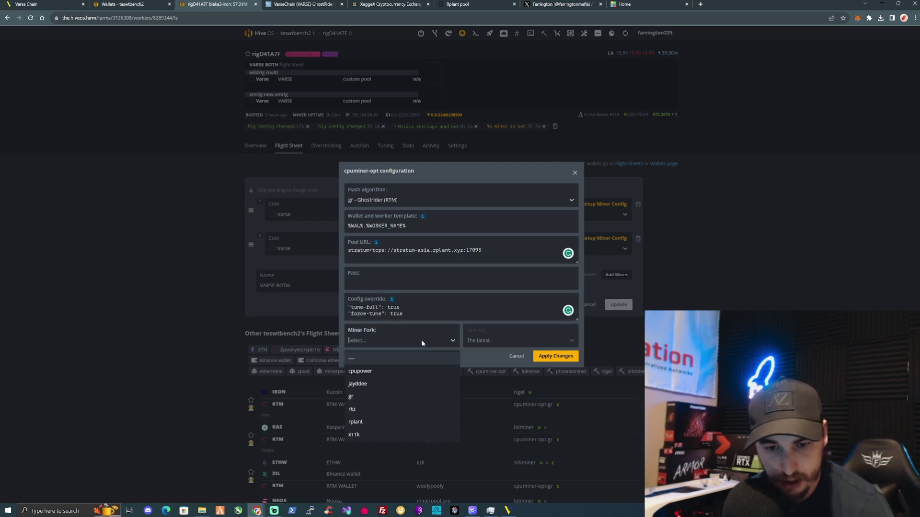
pyautogui.click(354, 397)
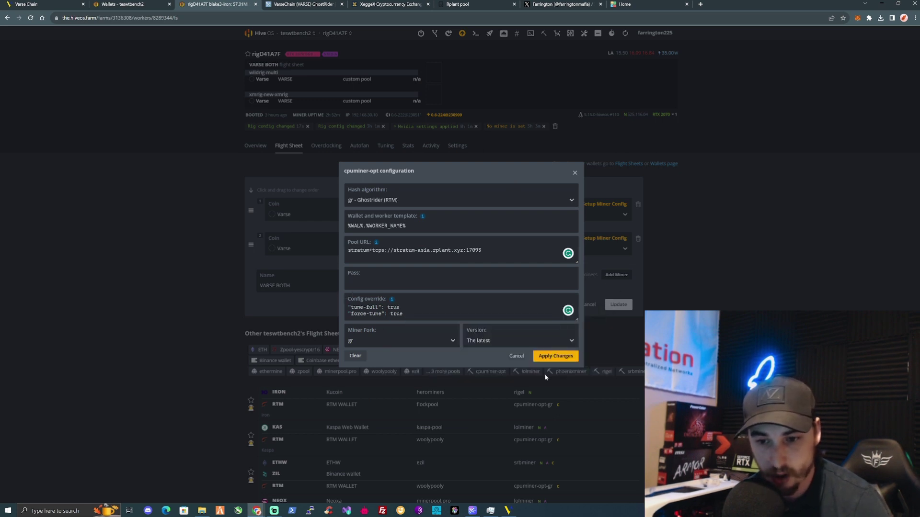
pyautogui.click(556, 357)
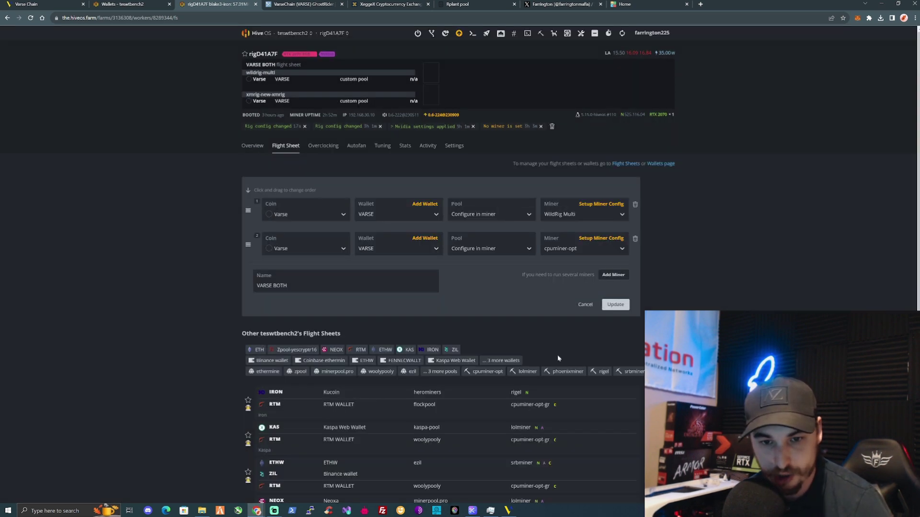
pyautogui.click(612, 306)
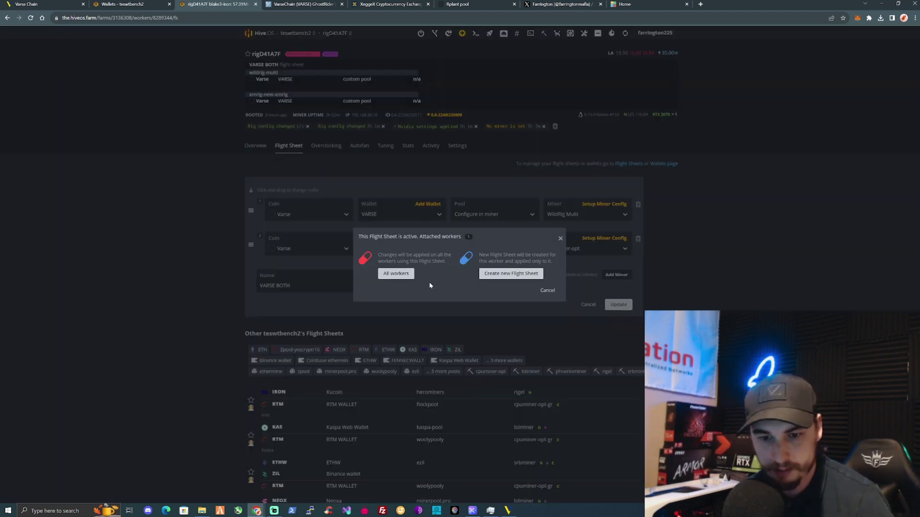
pyautogui.click(400, 277)
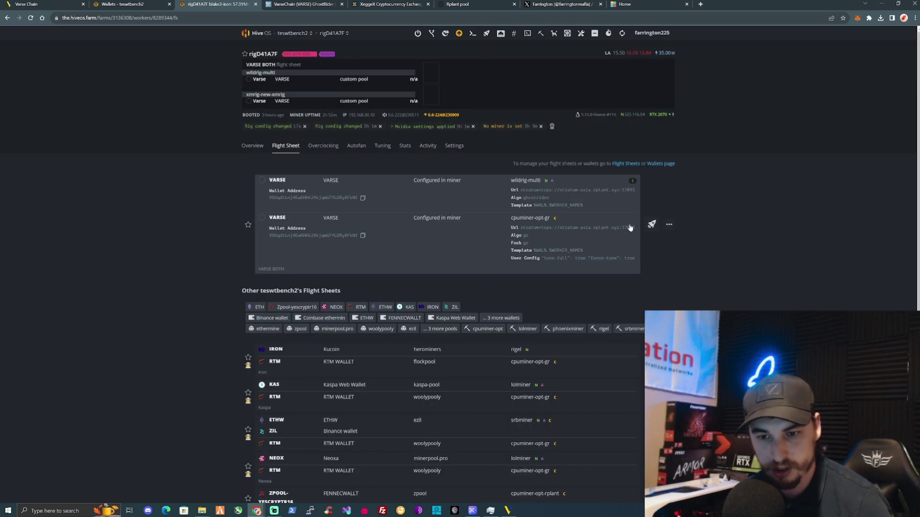